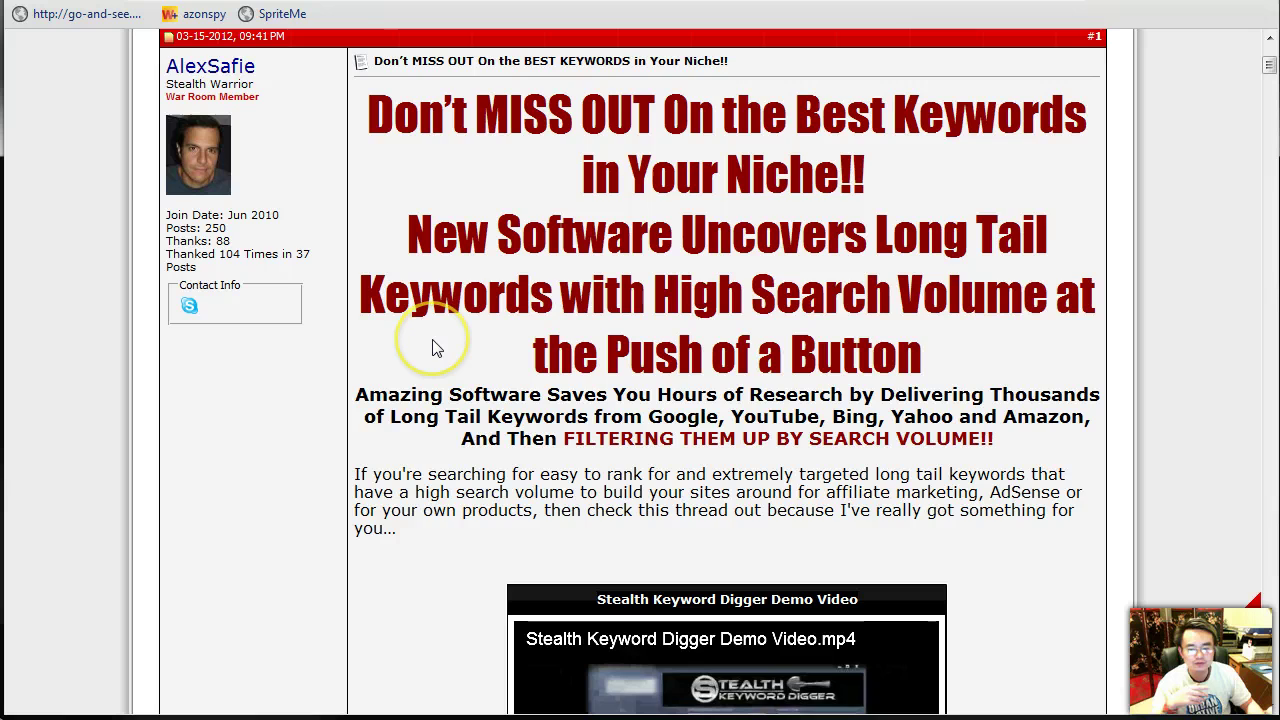
Examine the headline, introduction and demo video area of the Stealth Keyword Digger sales thread.
scroll(434, 344, "down", 3)
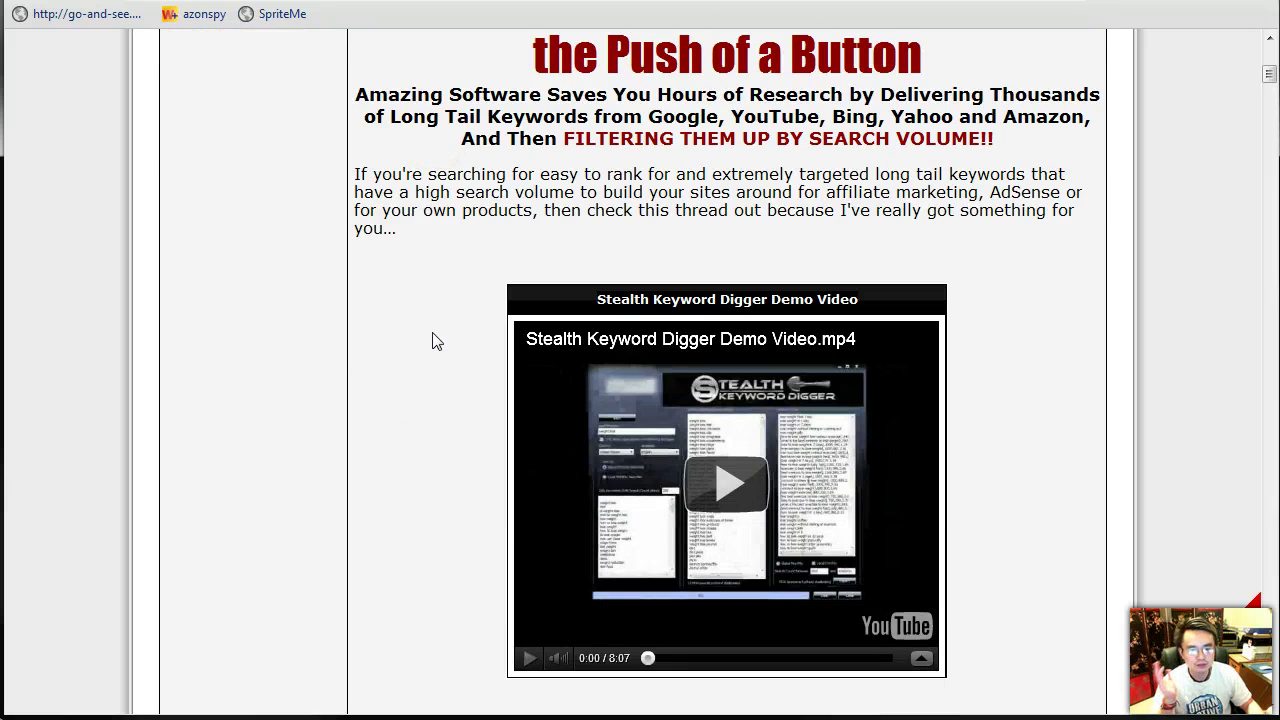
scroll(434, 342, "up", 6)
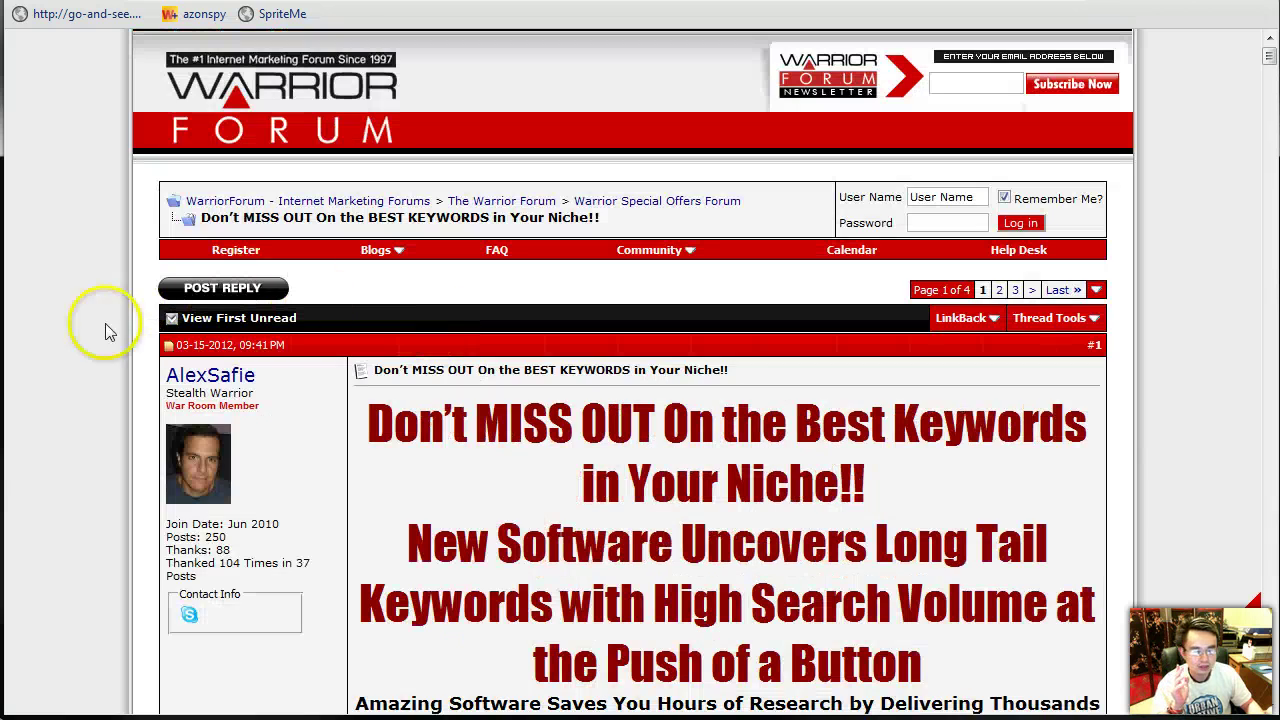
scroll(427, 375, "down", 9)
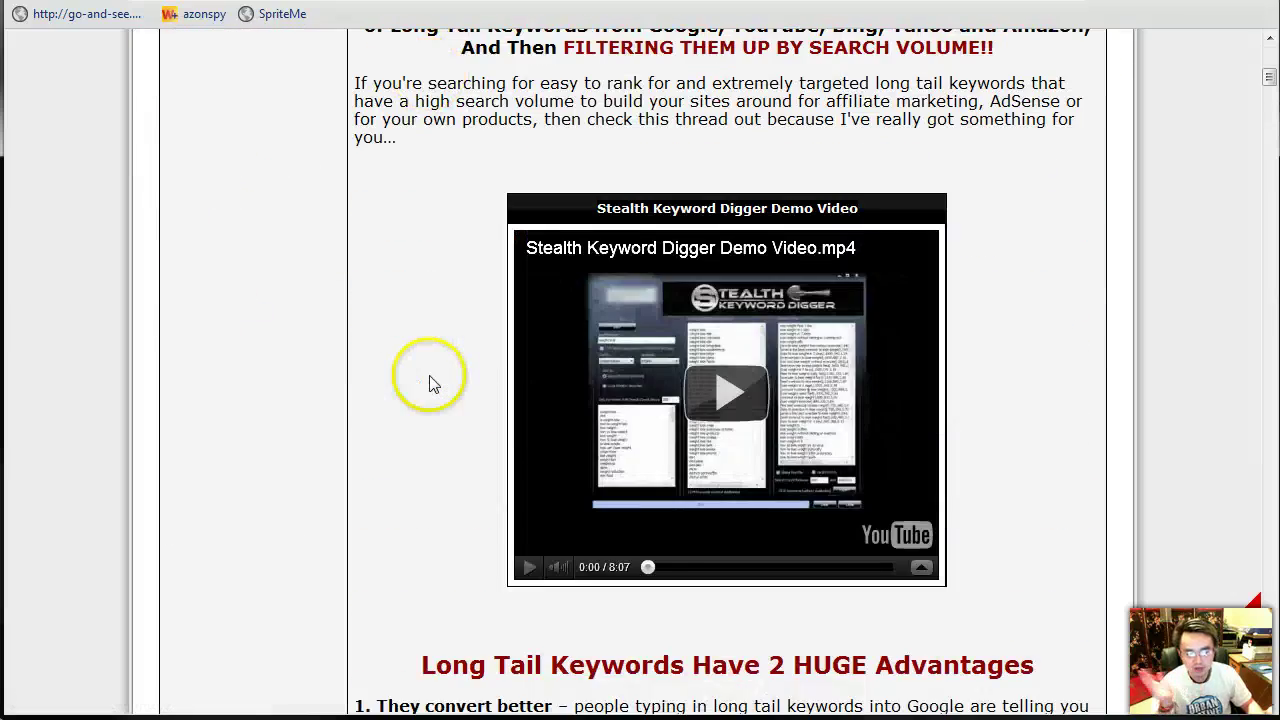
scroll(430, 375, "up", 7)
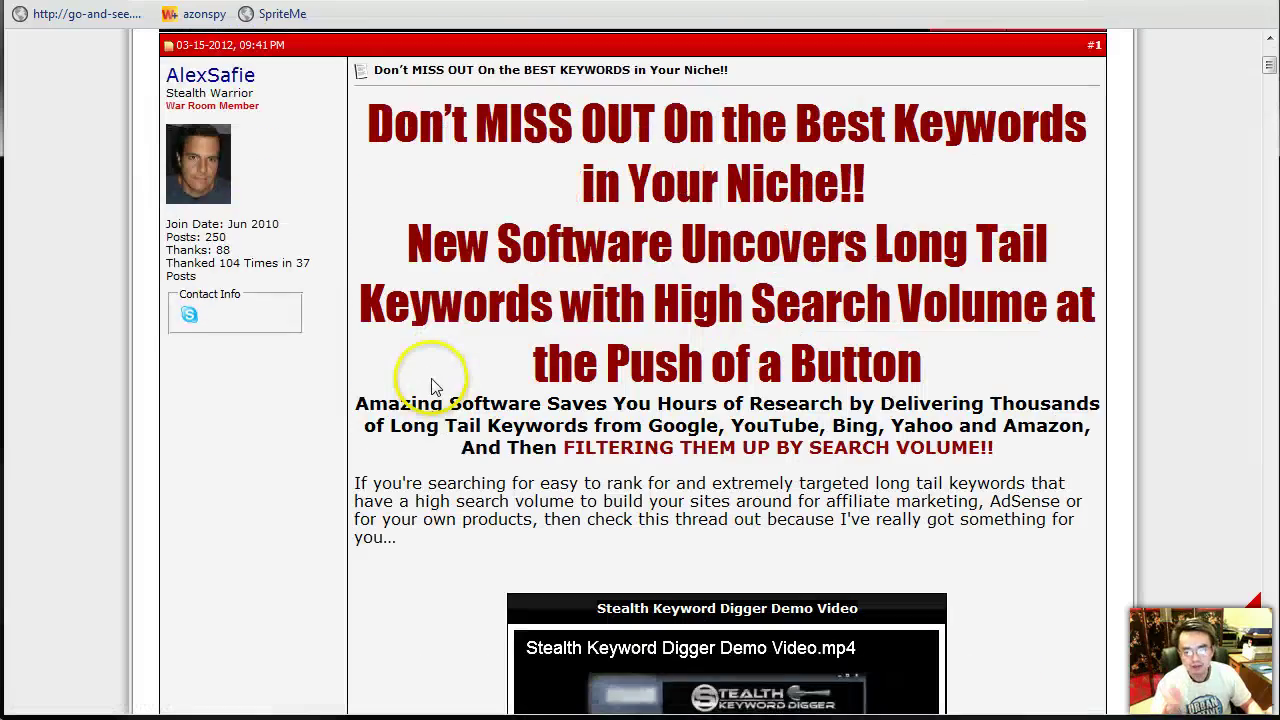
scroll(432, 385, "down", 4)
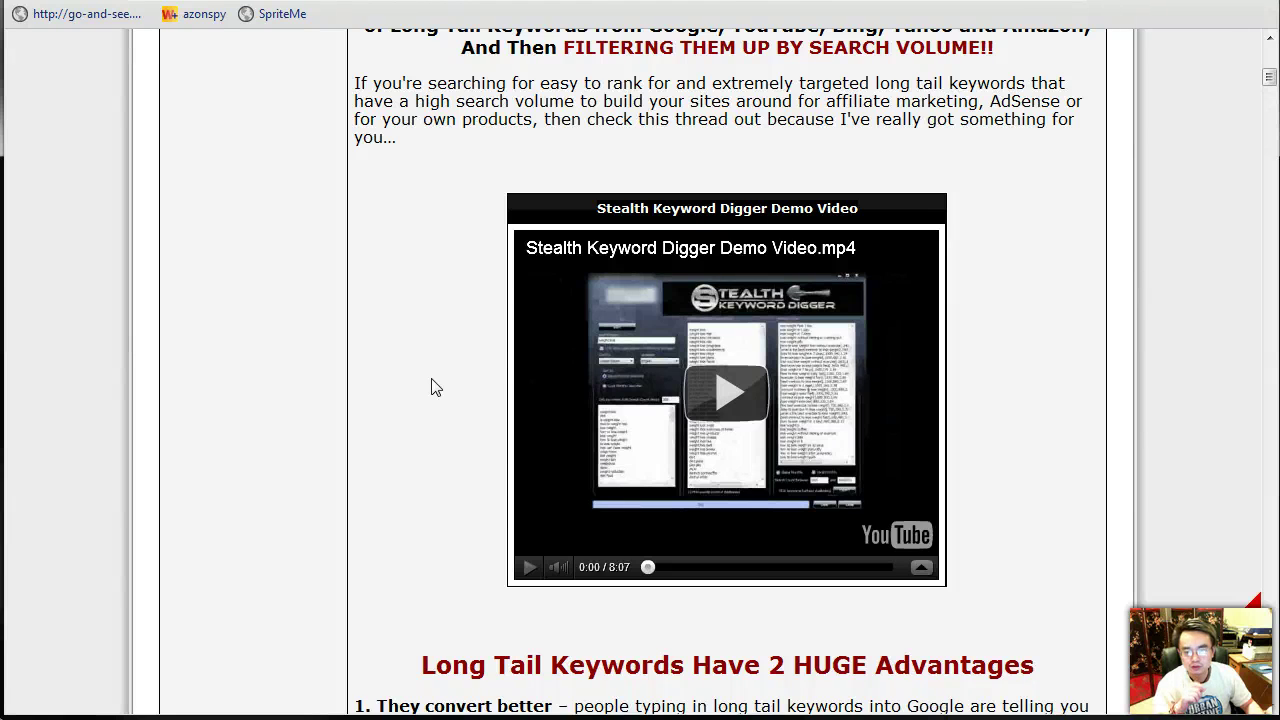
scroll(432, 387, "up", 1)
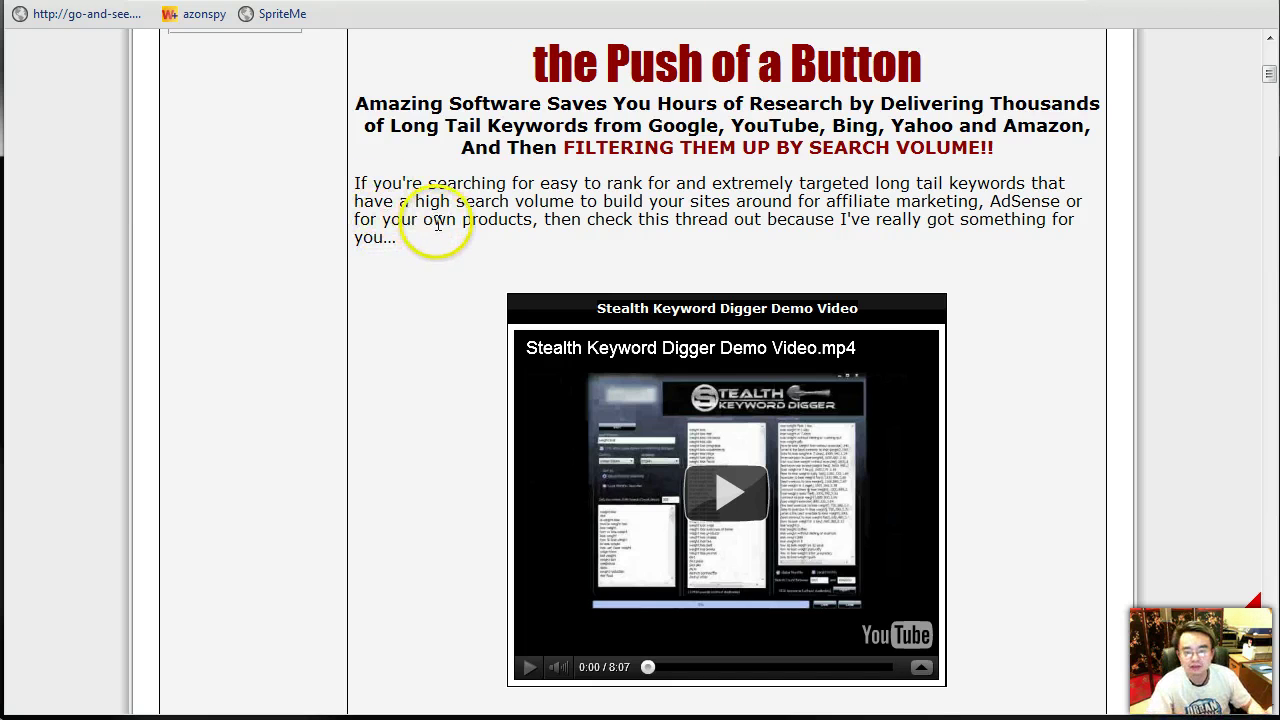
scroll(437, 222, "up", 4)
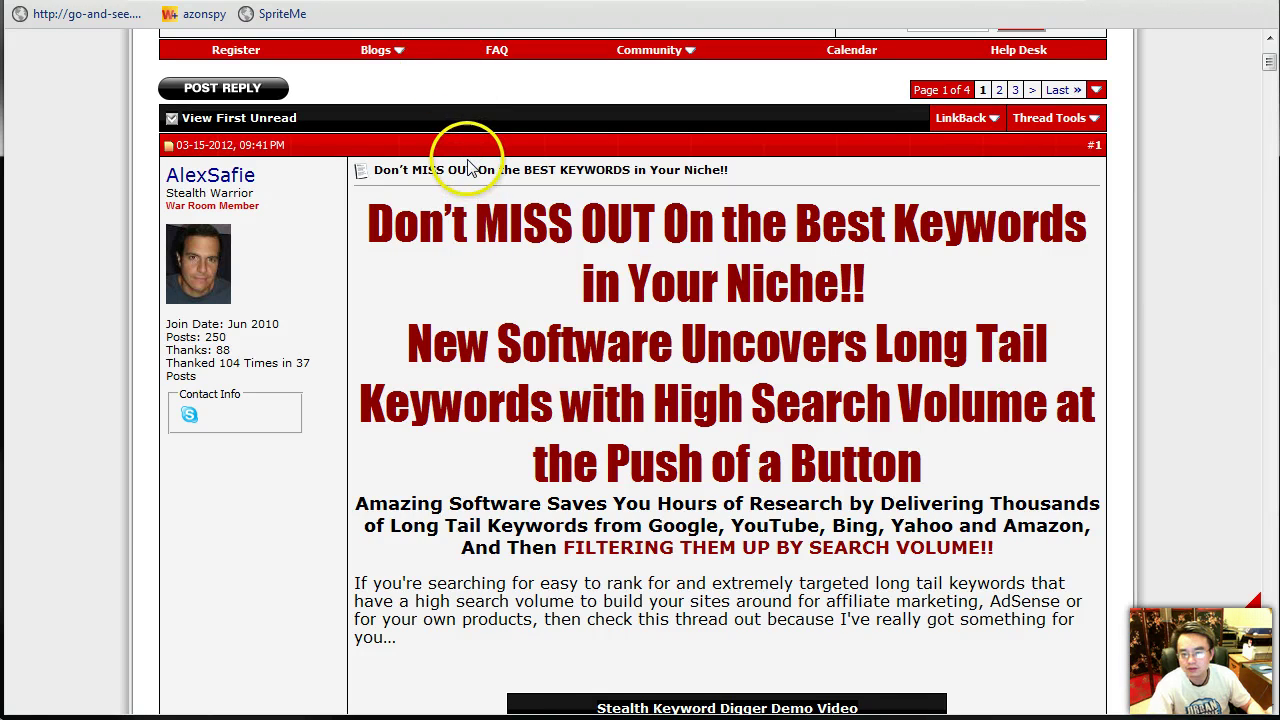
scroll(468, 160, "down", 2)
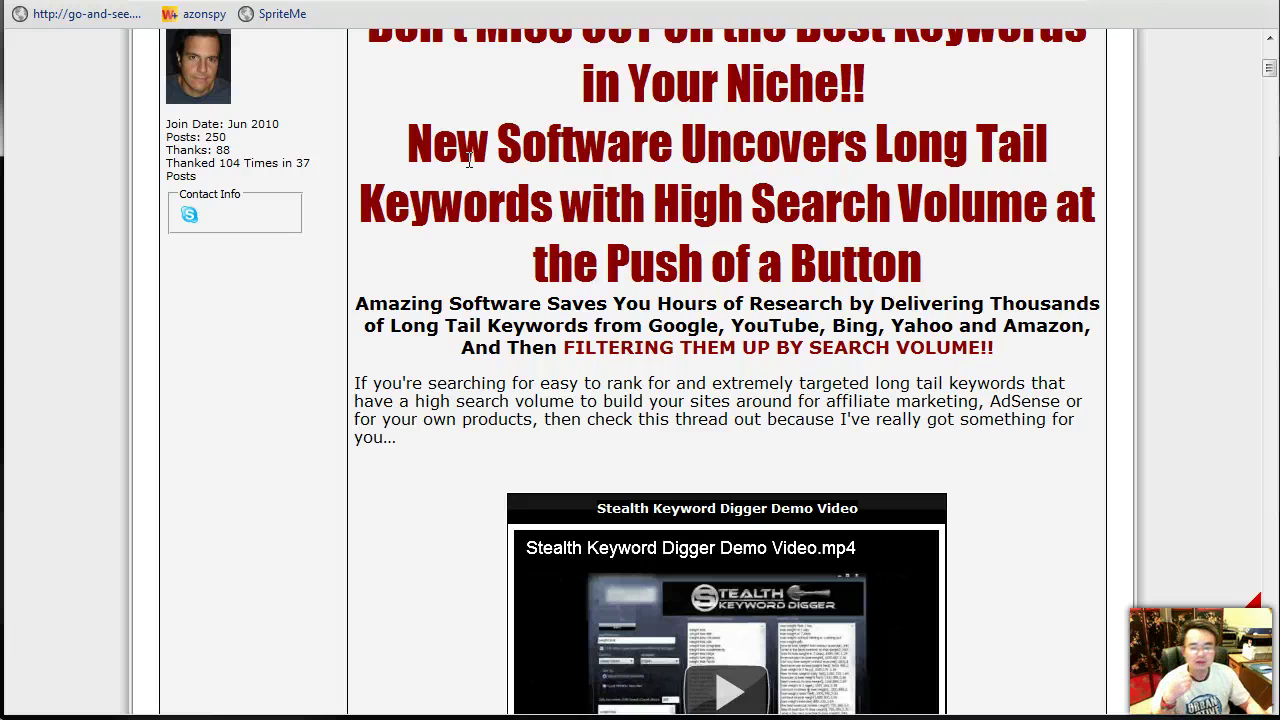
scroll(470, 165, "up", 1)
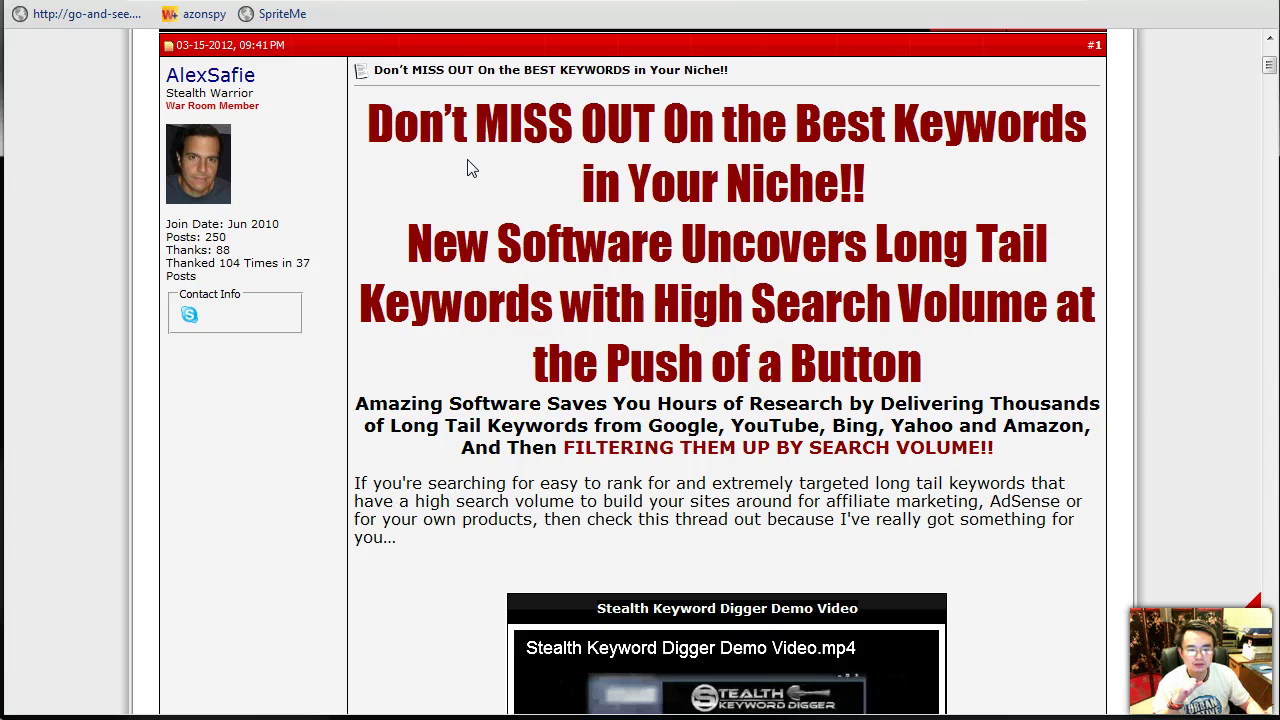
Switch to the bonus download page and look over the Mass URL Pinger and QR Codex offers.
left_click(470, 163)
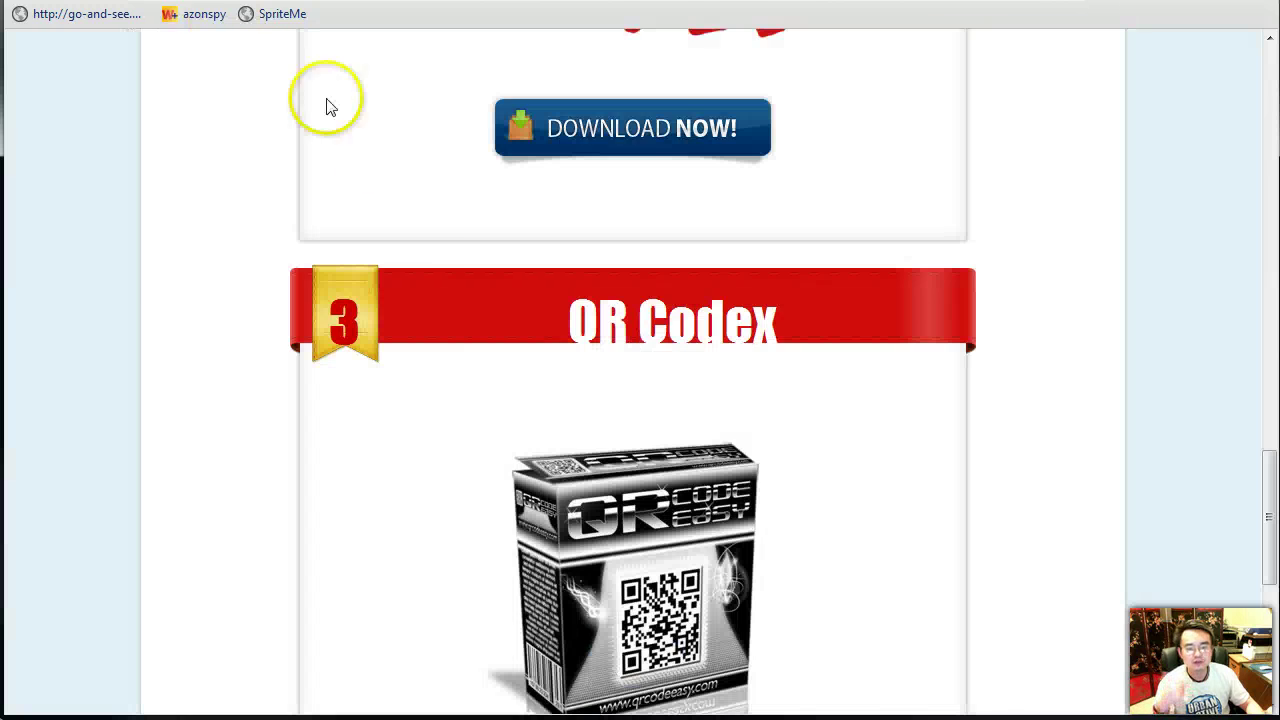
scroll(466, 206, "up", 15)
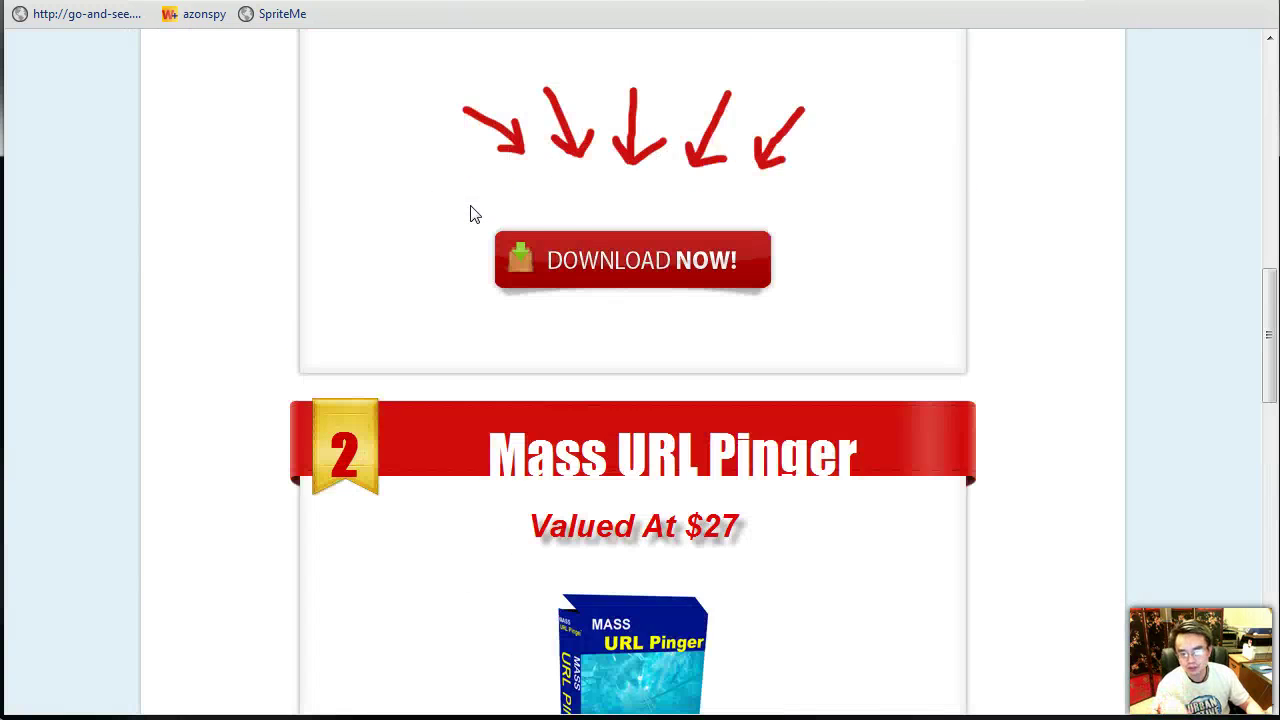
scroll(475, 215, "up", 6)
scroll(475, 215, "down", 11)
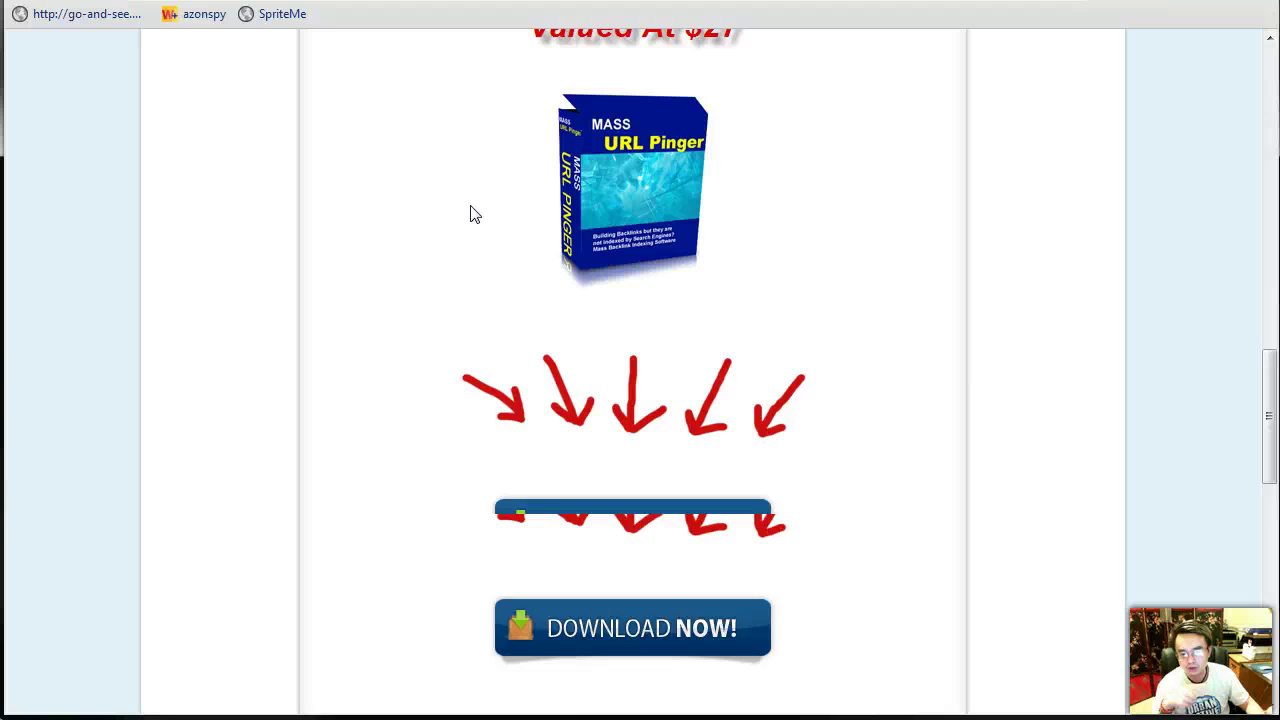
scroll(471, 214, "down", 3)
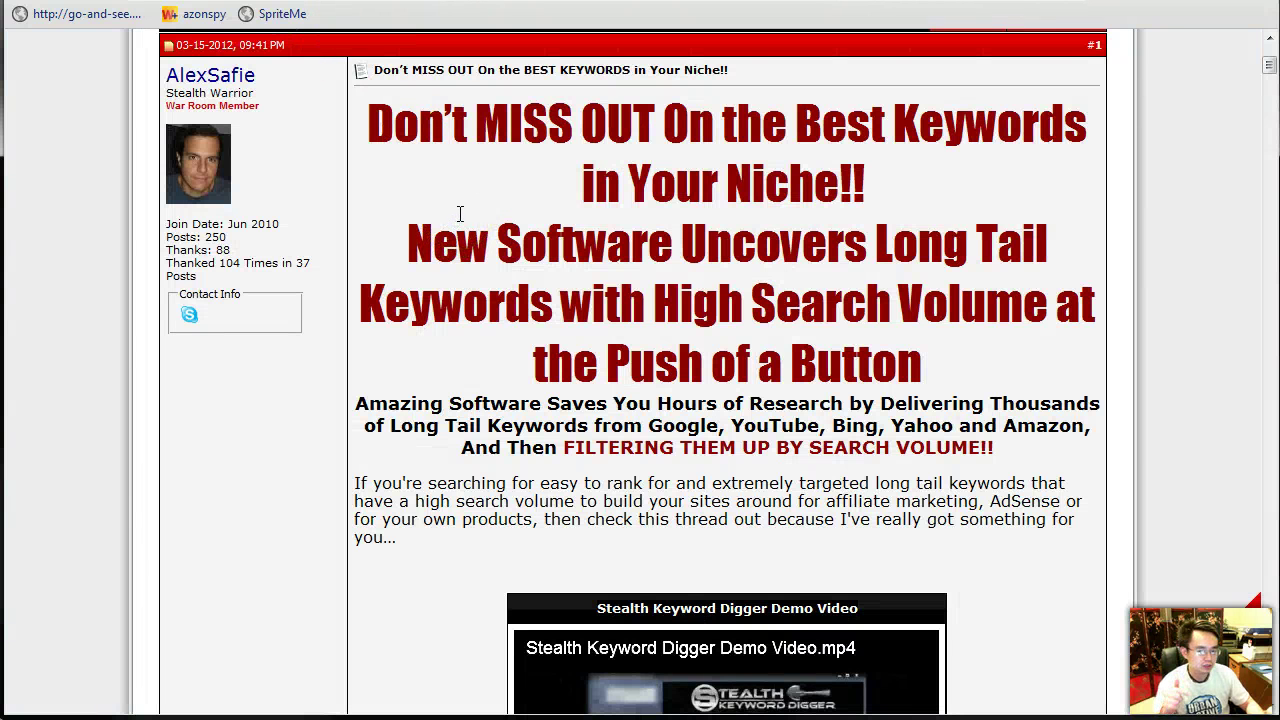
Return to the sales thread and review the product description, pricing, special bonuses, offer recap and money-back guarantee.
scroll(460, 214, "down", 10)
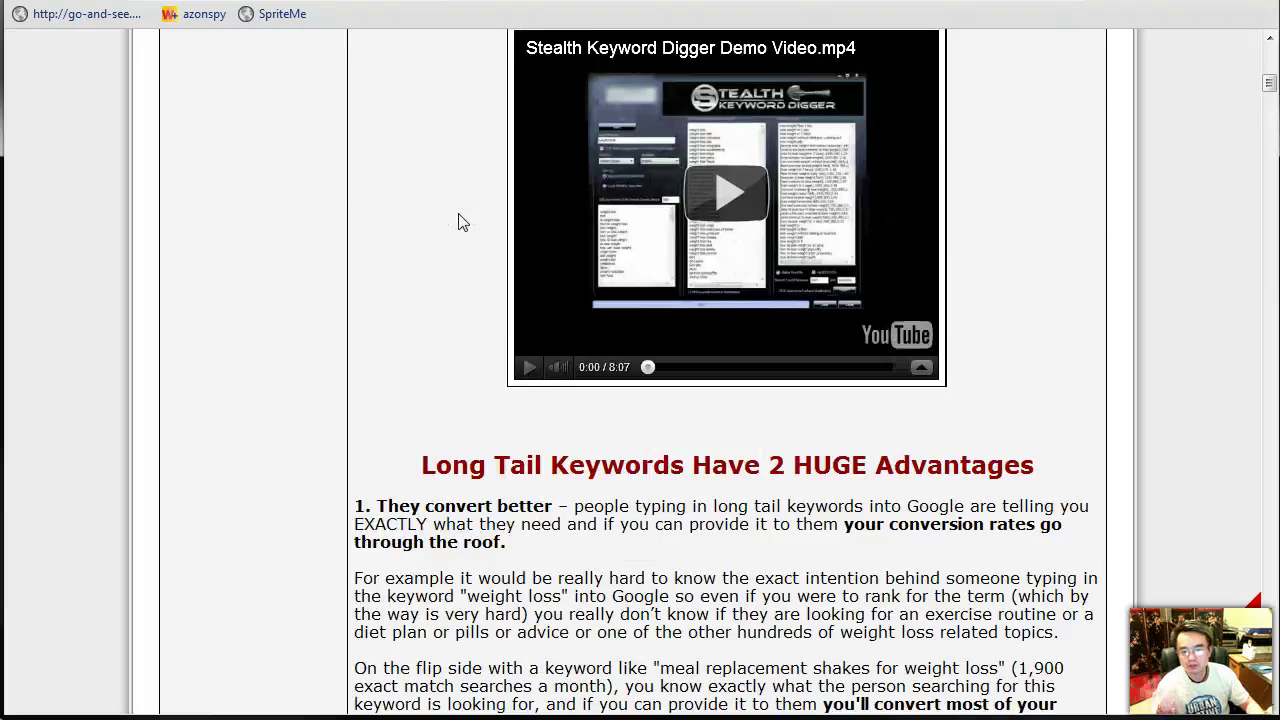
scroll(460, 214, "down", 5)
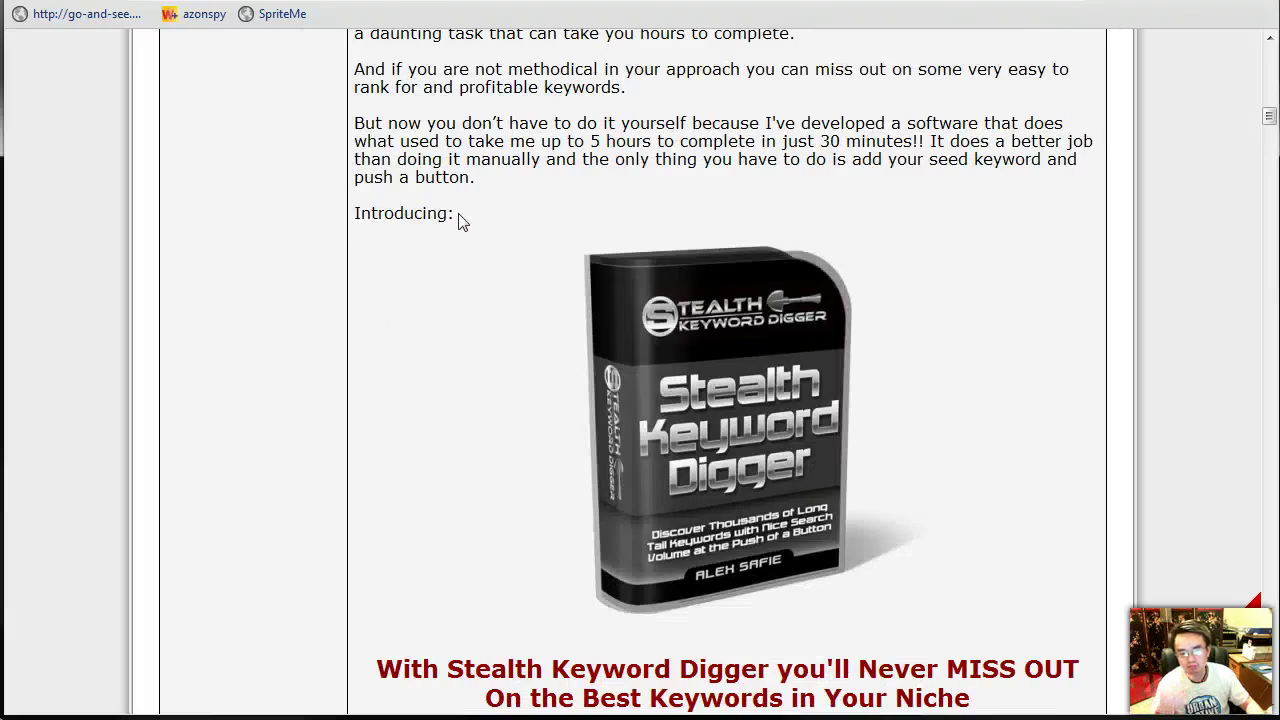
scroll(460, 218, "down", 20)
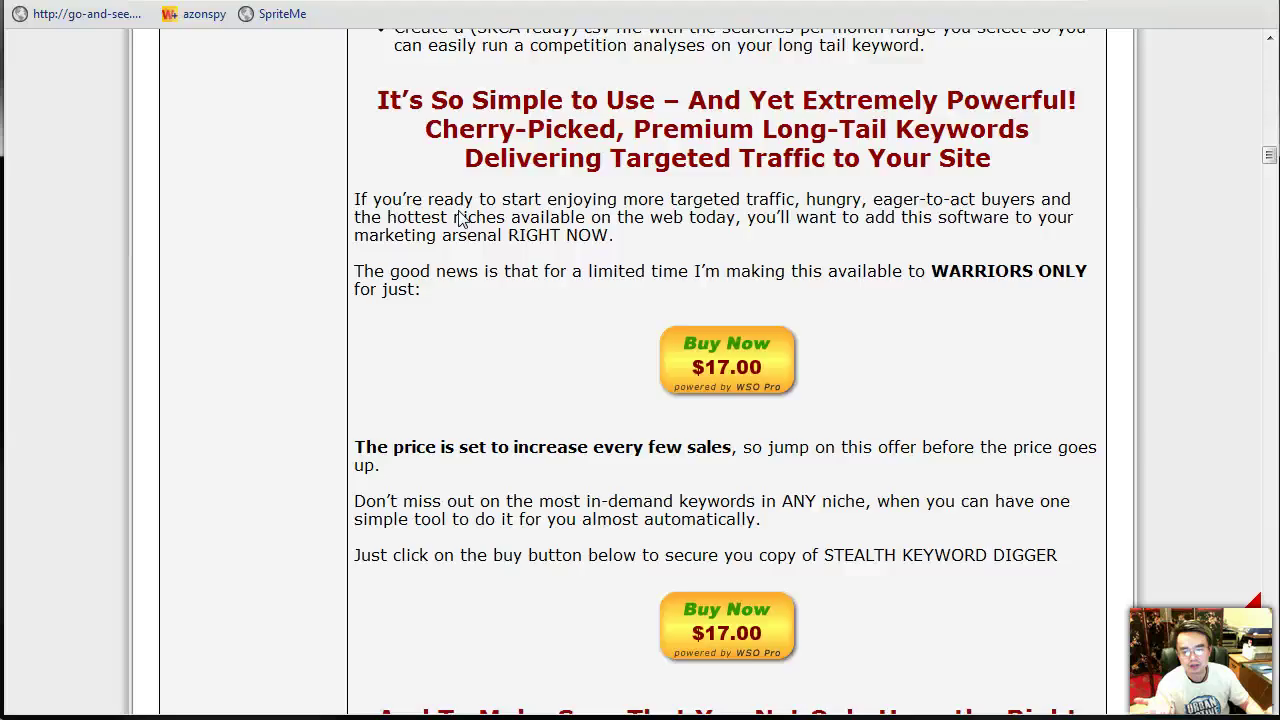
scroll(462, 218, "down", 4)
scroll(462, 218, "up", 6)
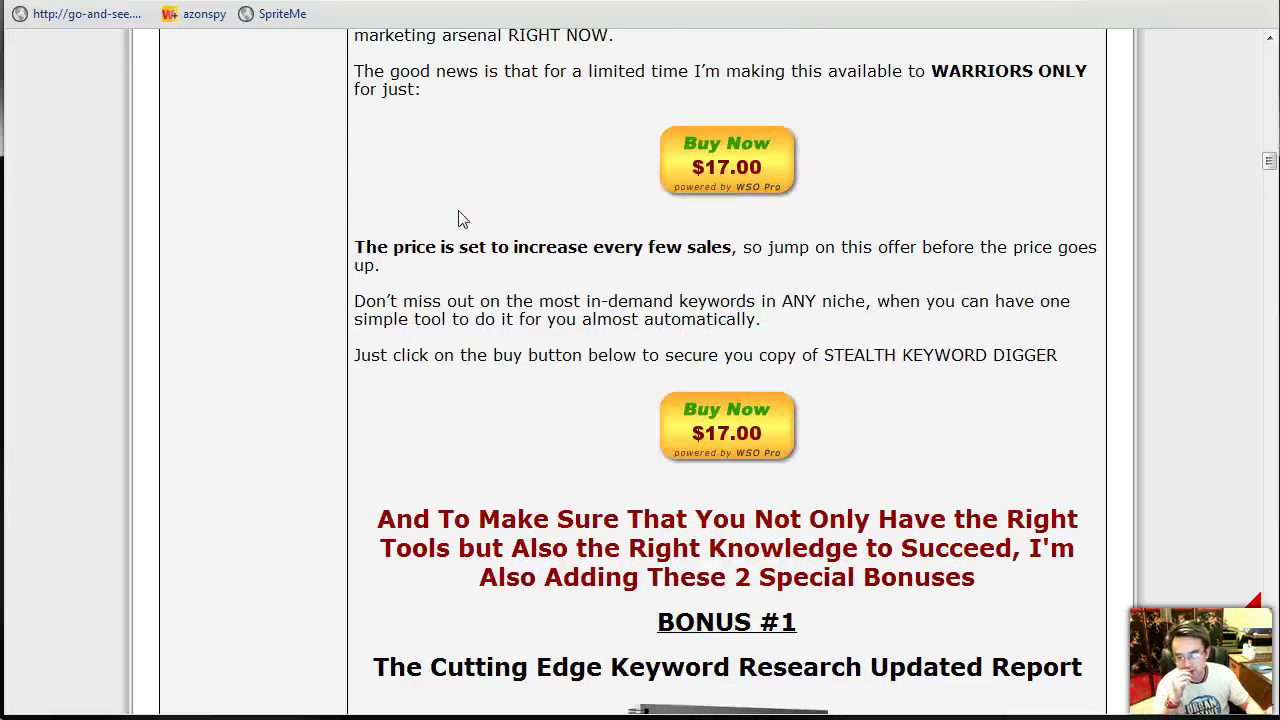
scroll(458, 218, "down", 9)
scroll(458, 218, "up", 8)
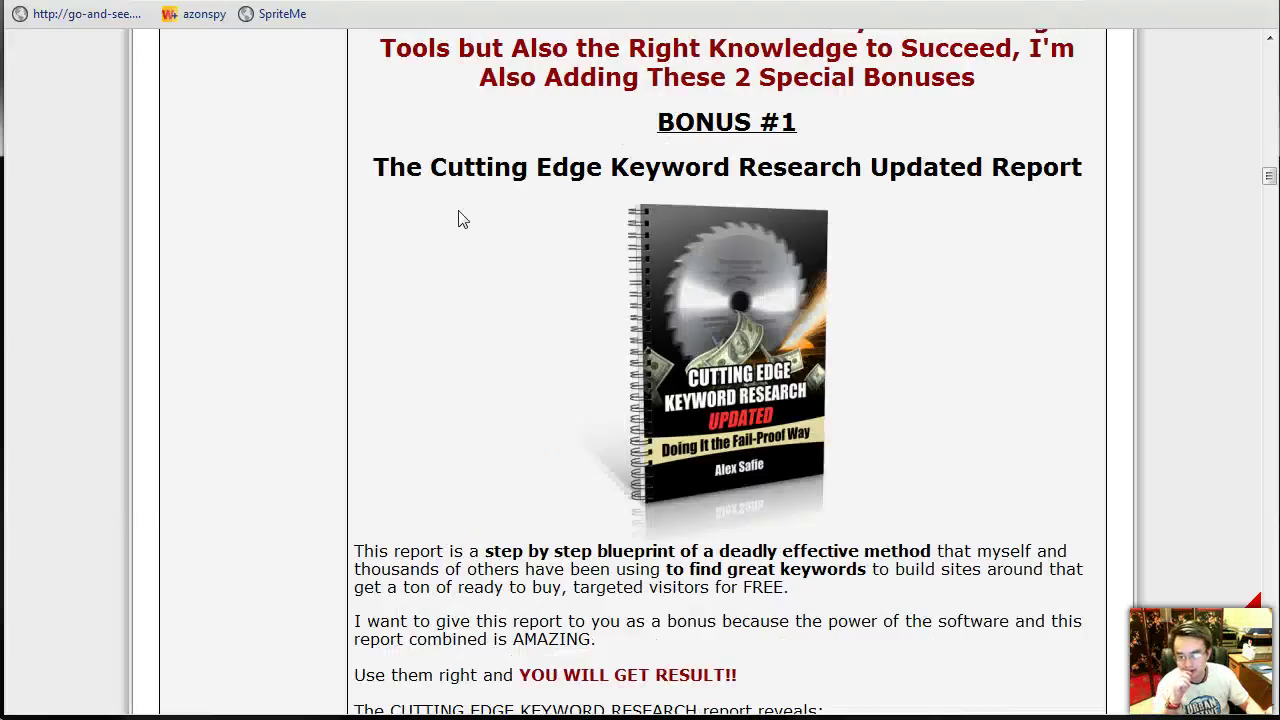
scroll(460, 218, "up", 4)
scroll(600, 334, "down", 9)
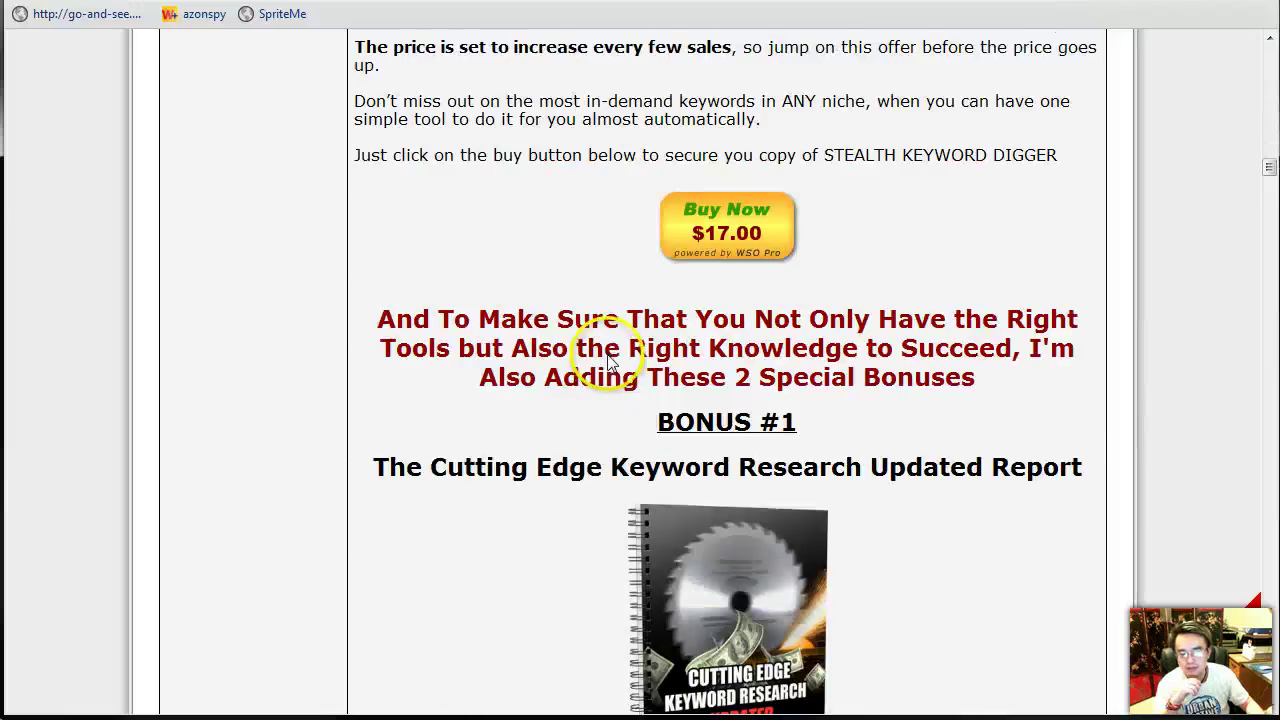
scroll(605, 337, "down", 15)
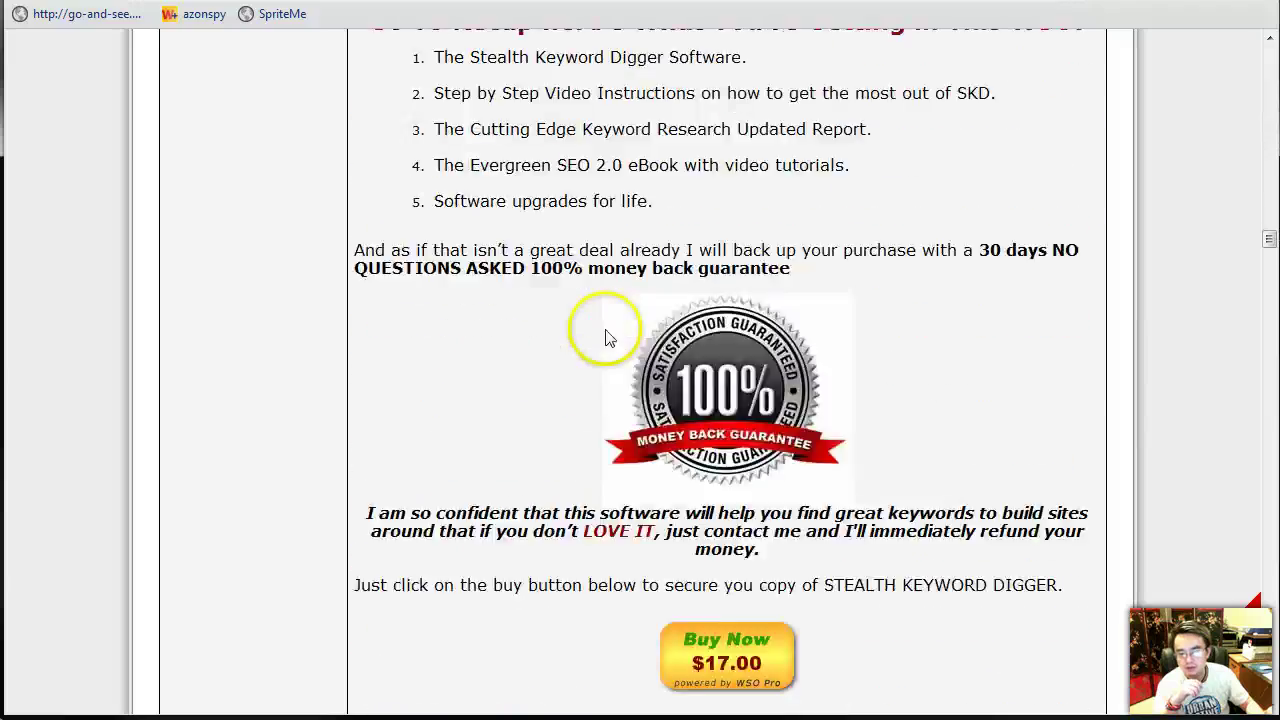
Read through the Frequently Asked Questions post and the buyers' replies in the thread.
scroll(607, 337, "down", 10)
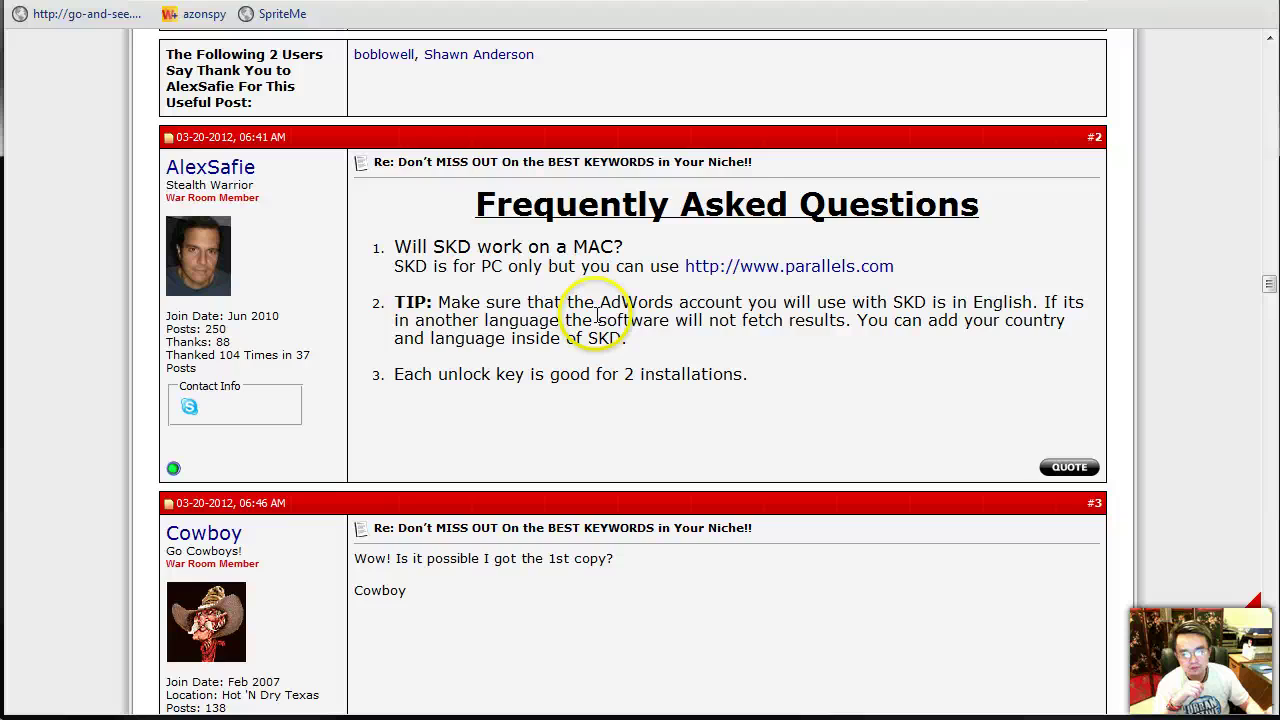
scroll(598, 316, "down", 4)
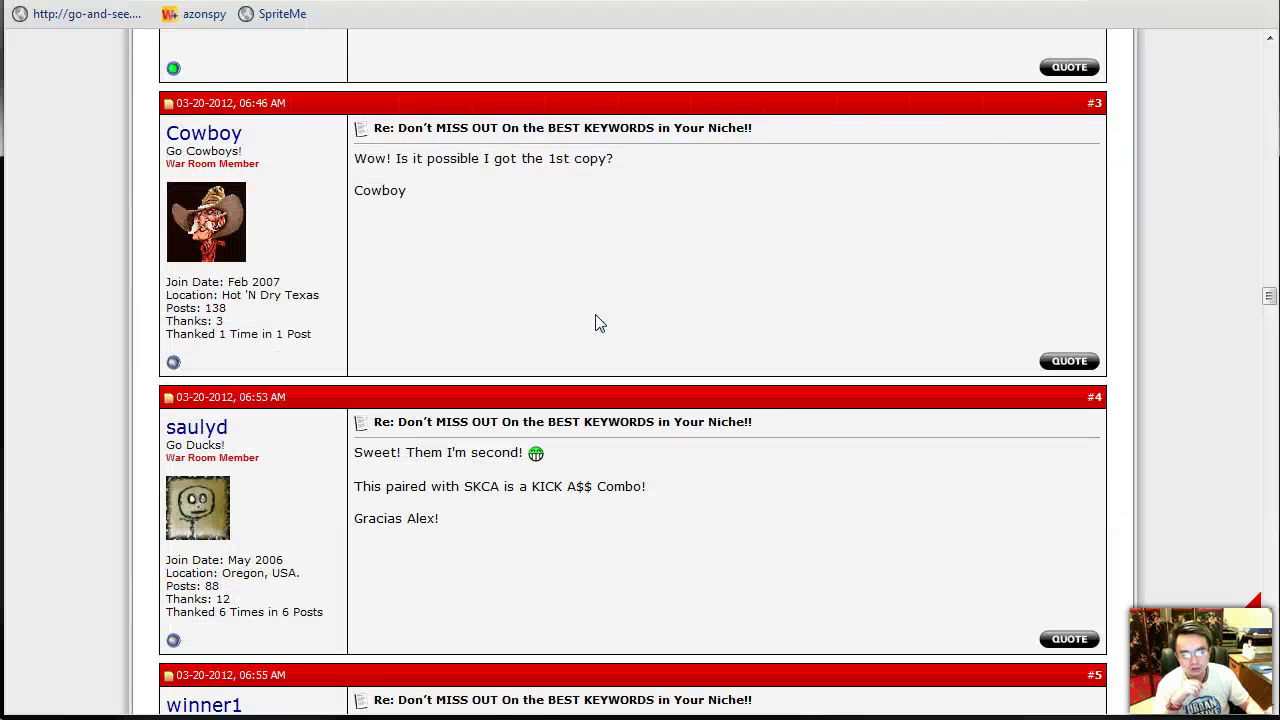
scroll(598, 323, "down", 3)
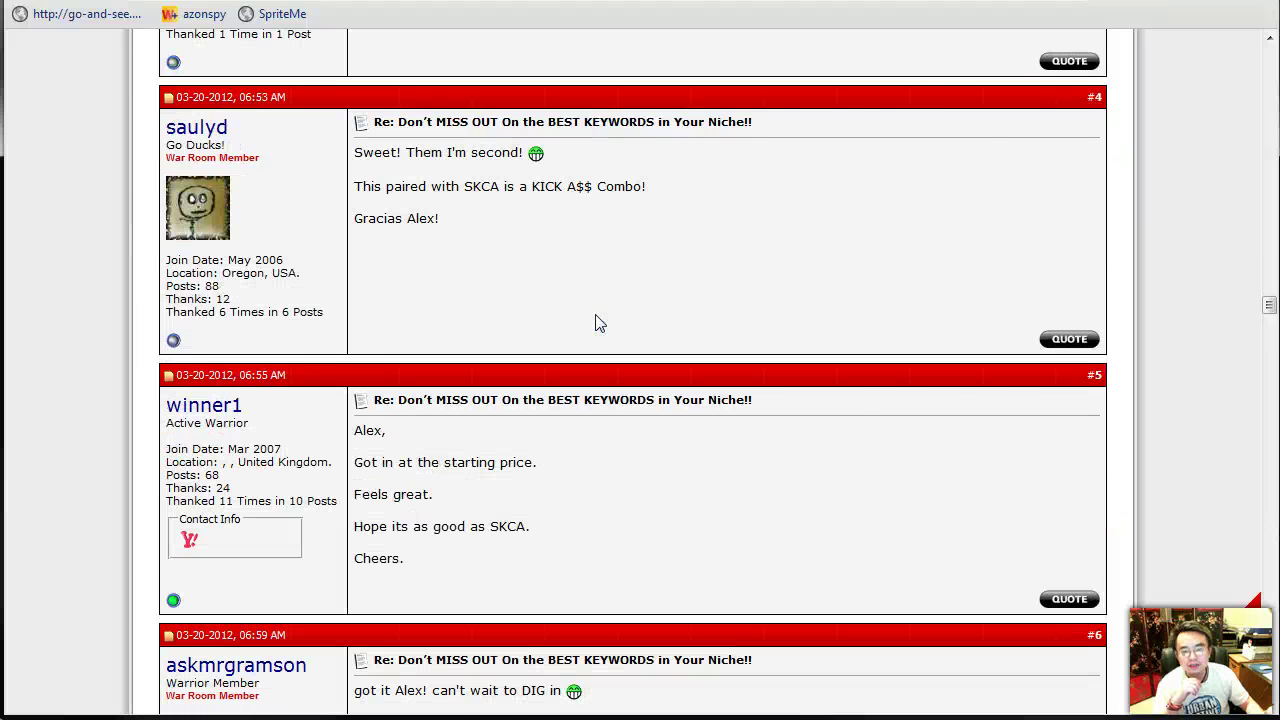
scroll(598, 323, "down", 3)
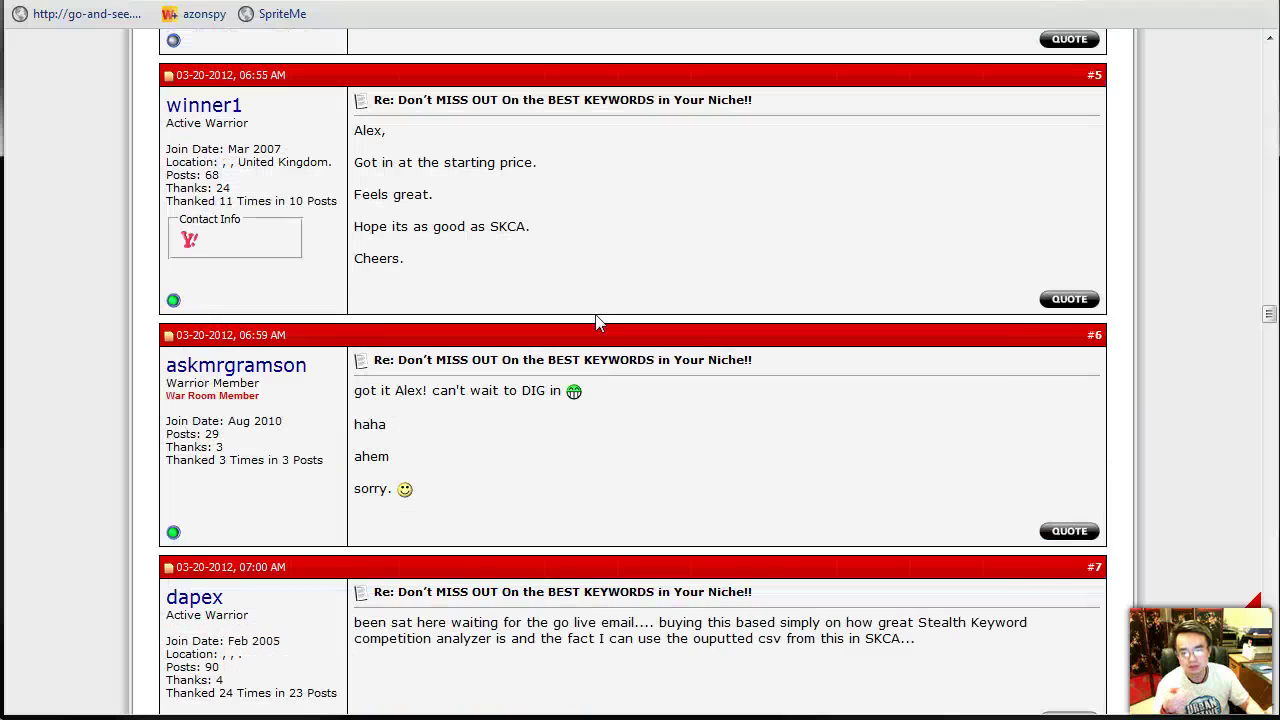
scroll(598, 323, "down", 2)
scroll(598, 323, "down", 3)
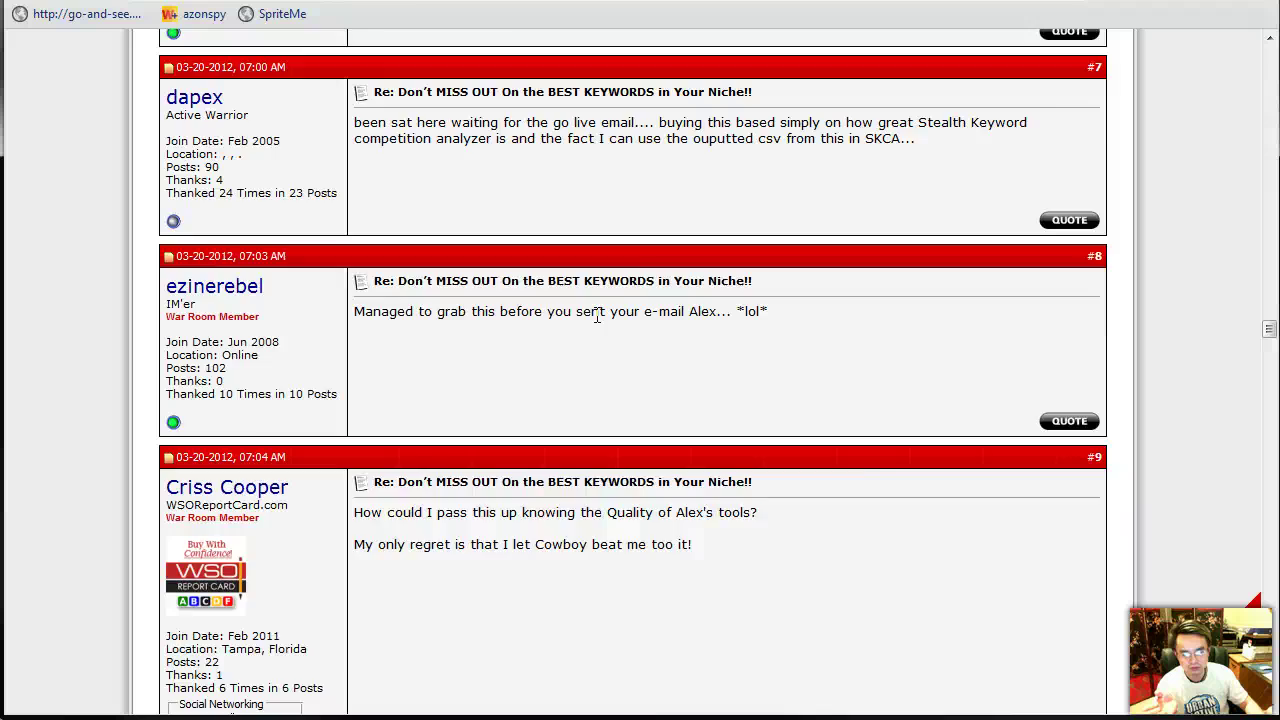
scroll(597, 318, "down", 10)
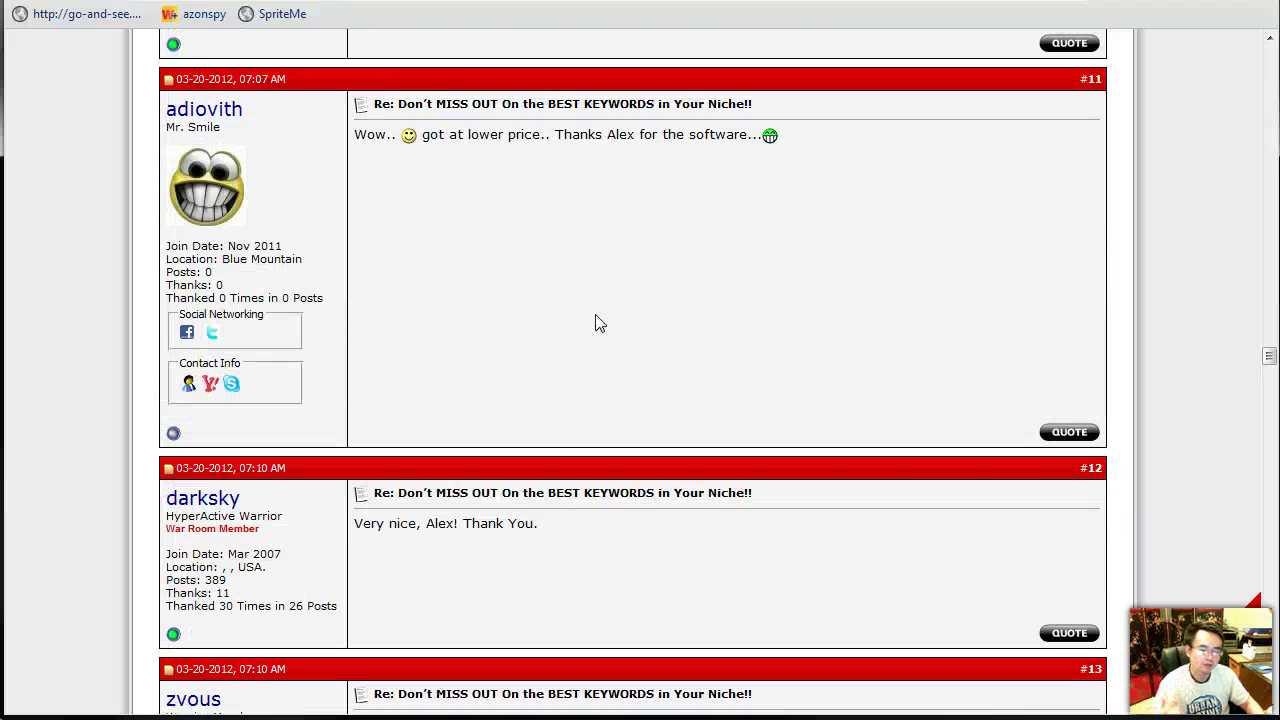
scroll(597, 316, "down", 3)
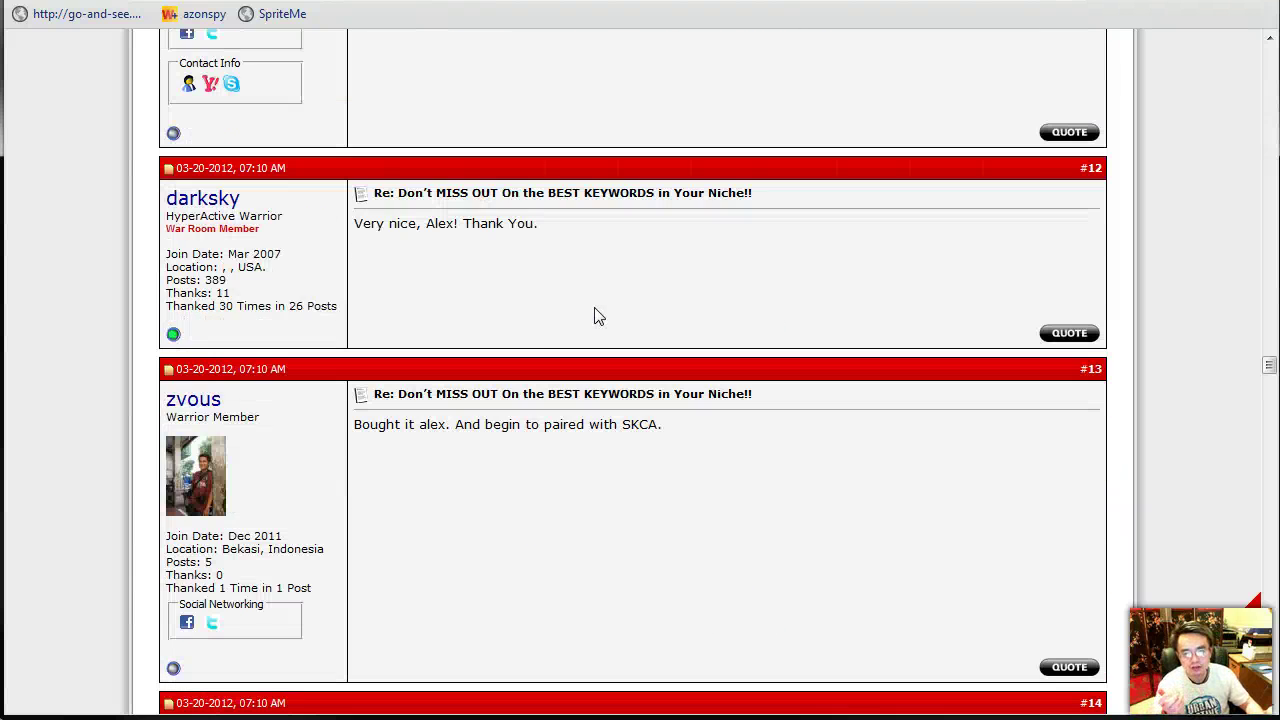
Go back to the money-back guarantee section of the original sales post.
scroll(597, 316, "up", 20)
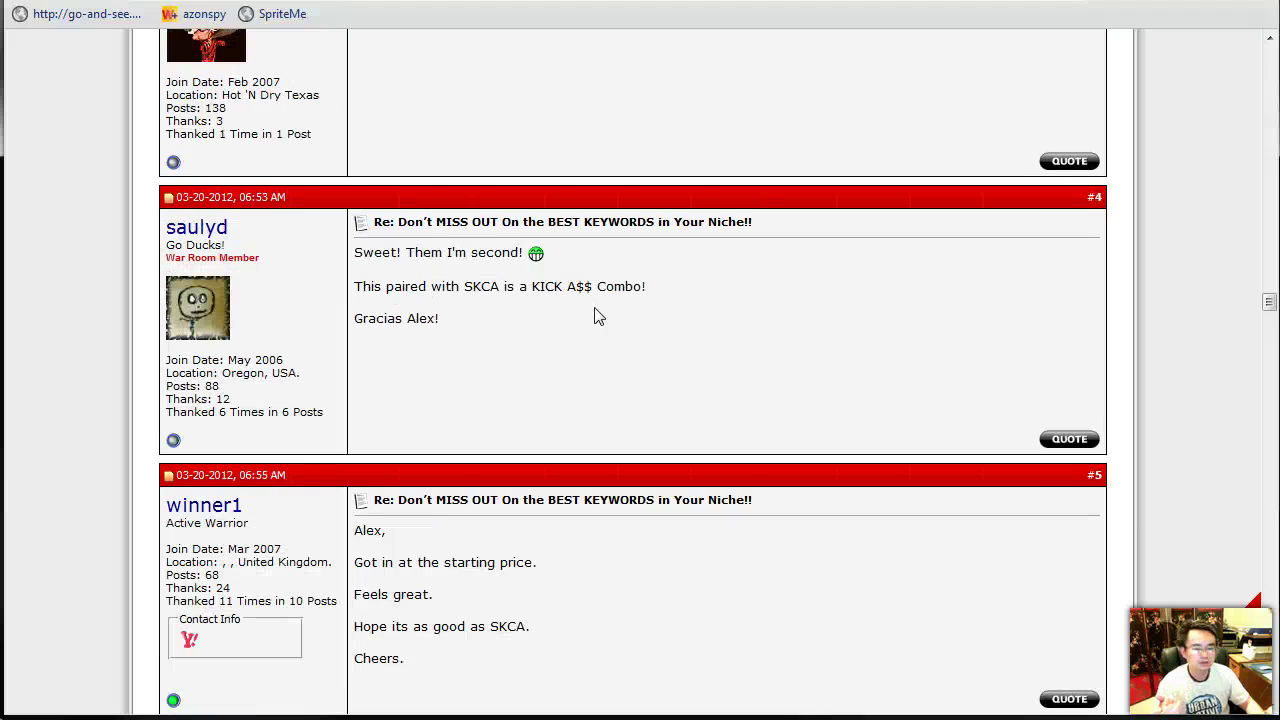
scroll(597, 318, "up", 15)
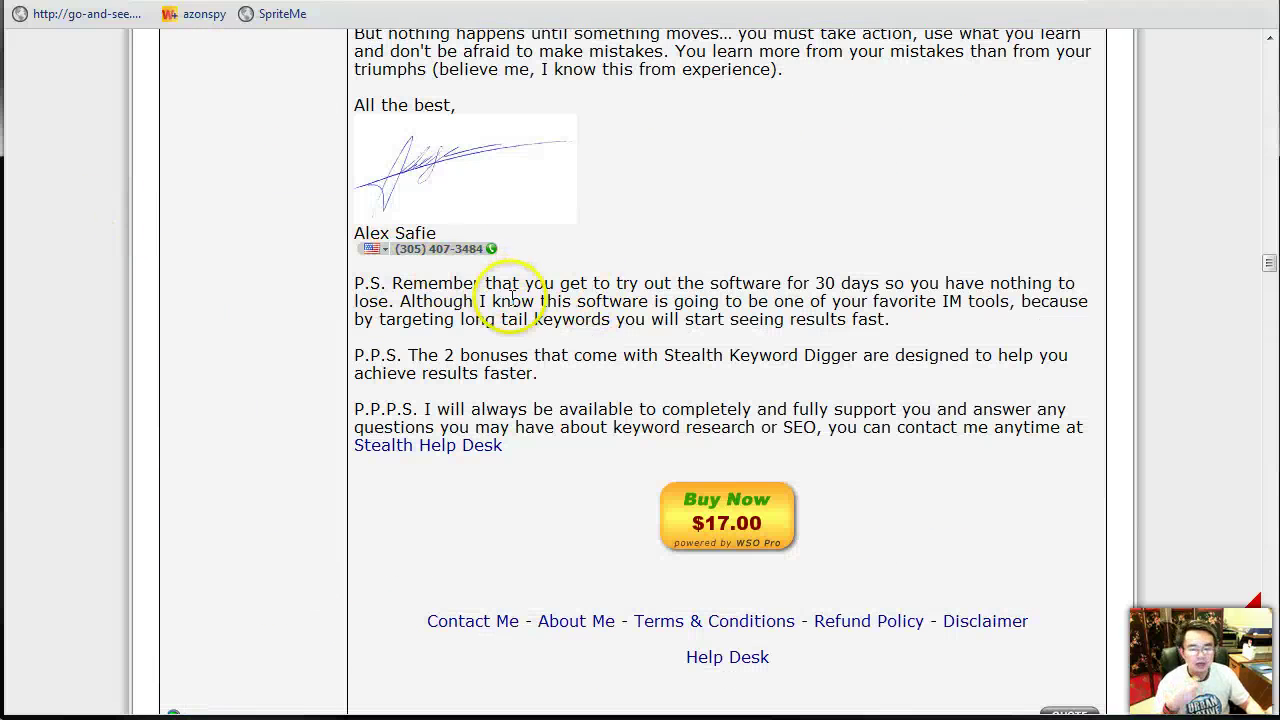
scroll(517, 300, "up", 4)
scroll(517, 300, "up", 3)
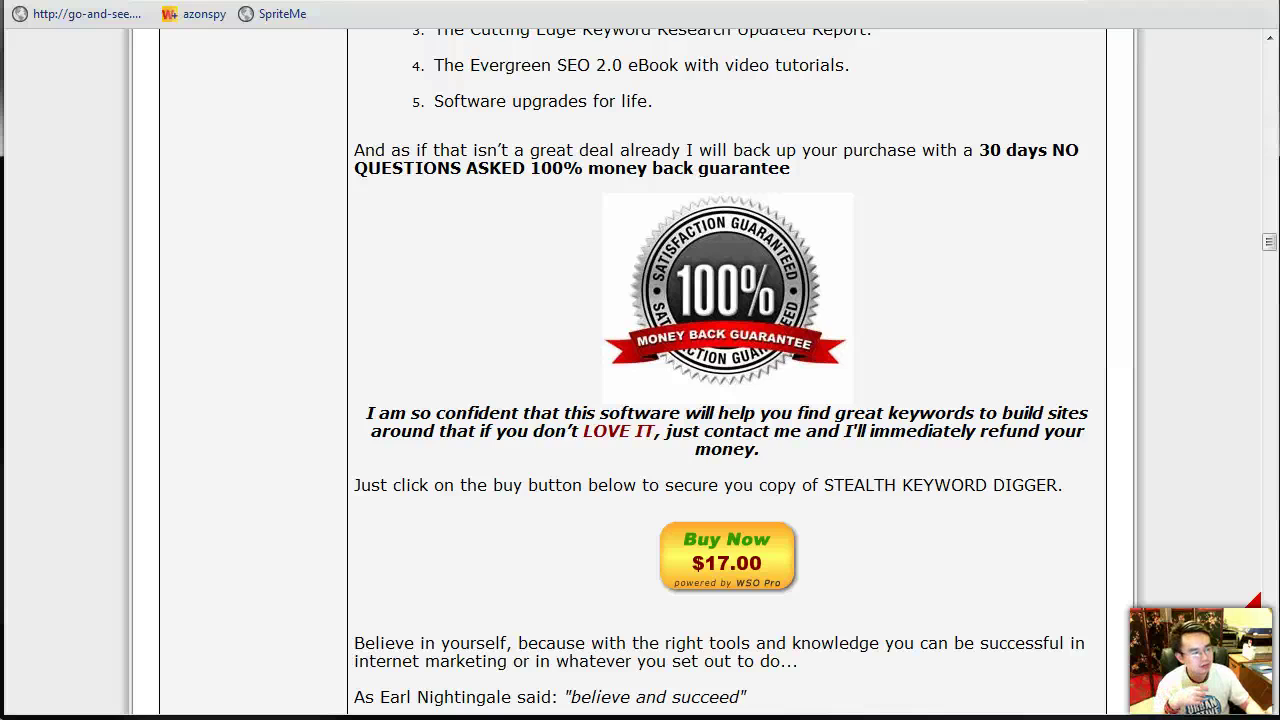
Bring up the "IM - Keyword Stealth Keyword Digger" folder window over the browser and slightly narrow its navigation pane.
left_click_drag(2, 171, 596, 103)
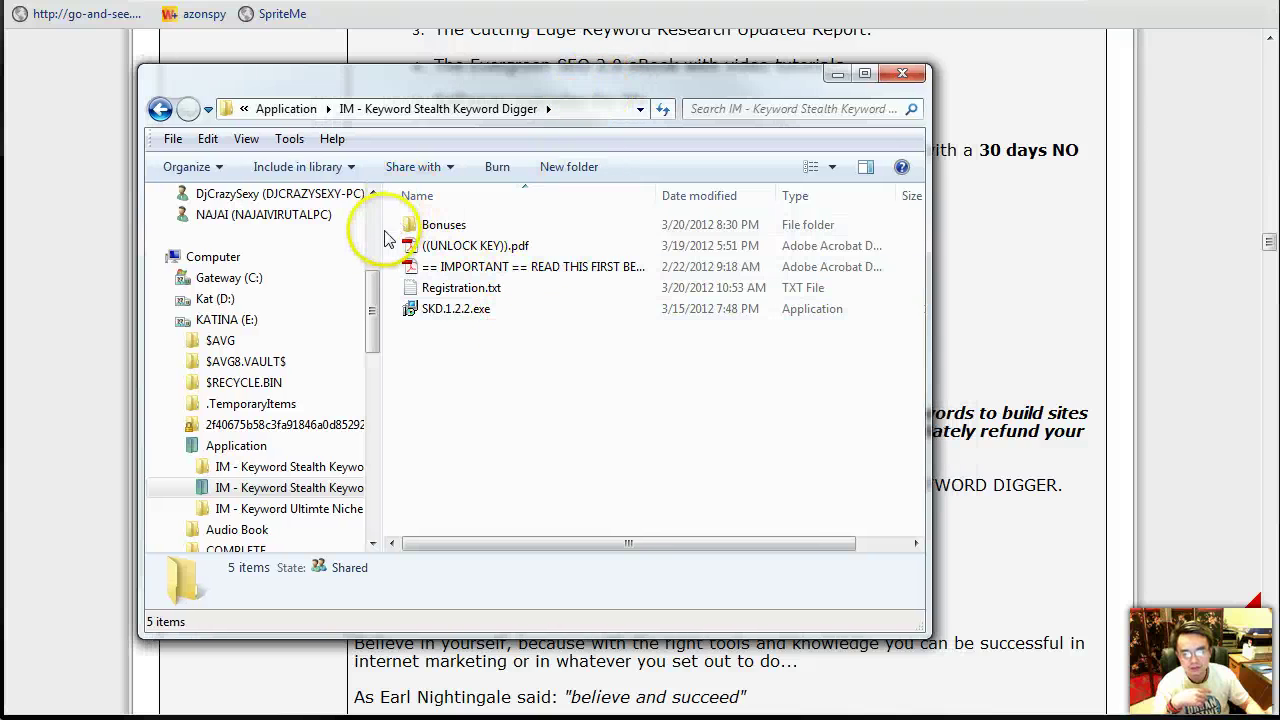
left_click_drag(381, 233, 163, 230)
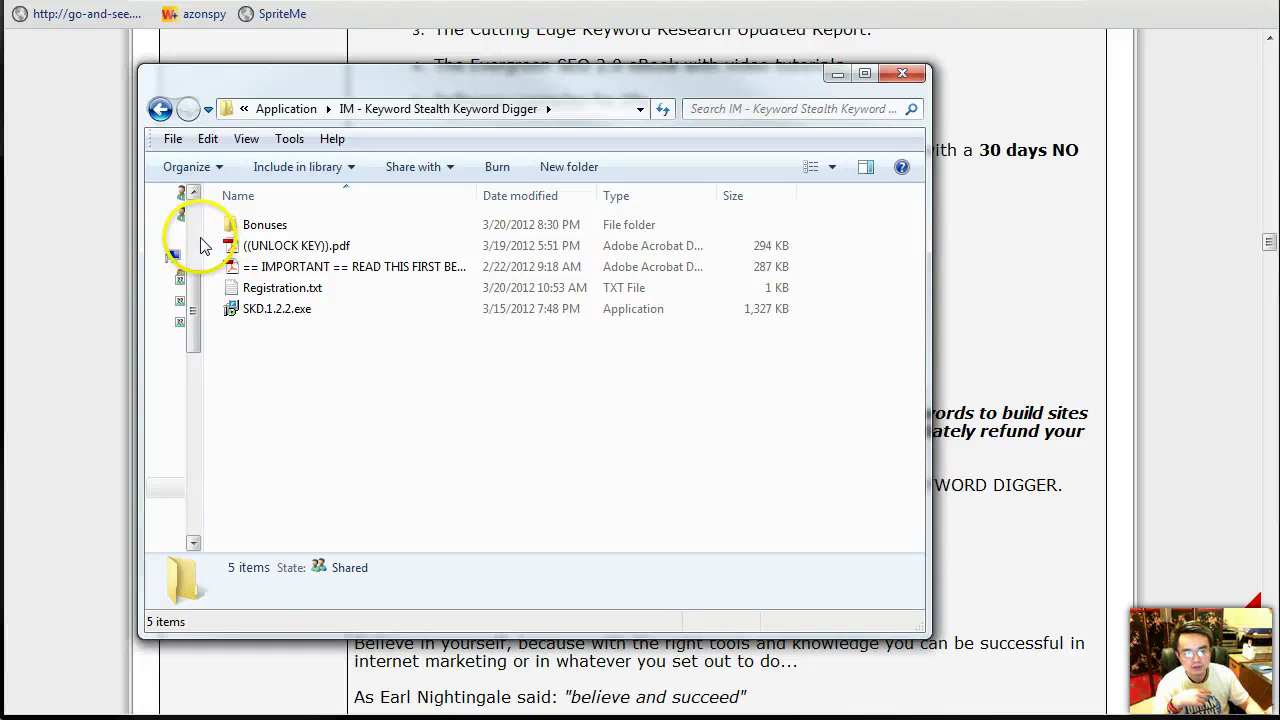
left_click_drag(204, 236, 360, 233)
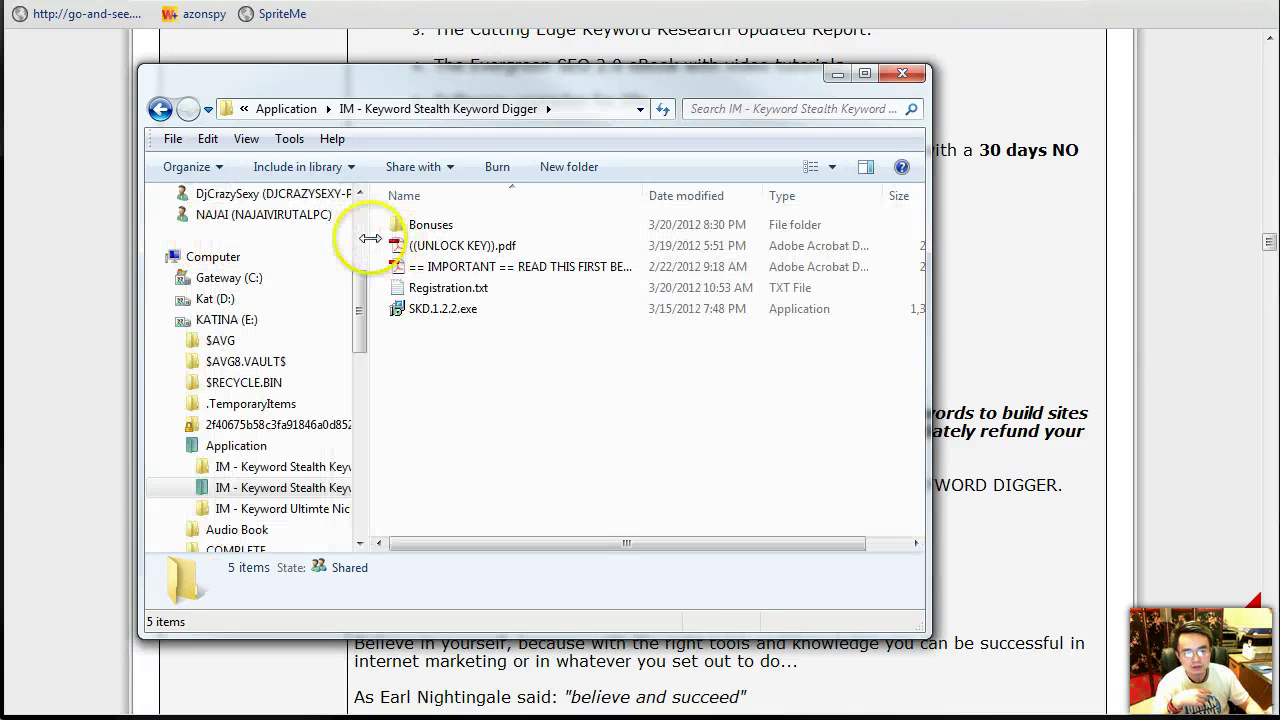
left_click(247, 140)
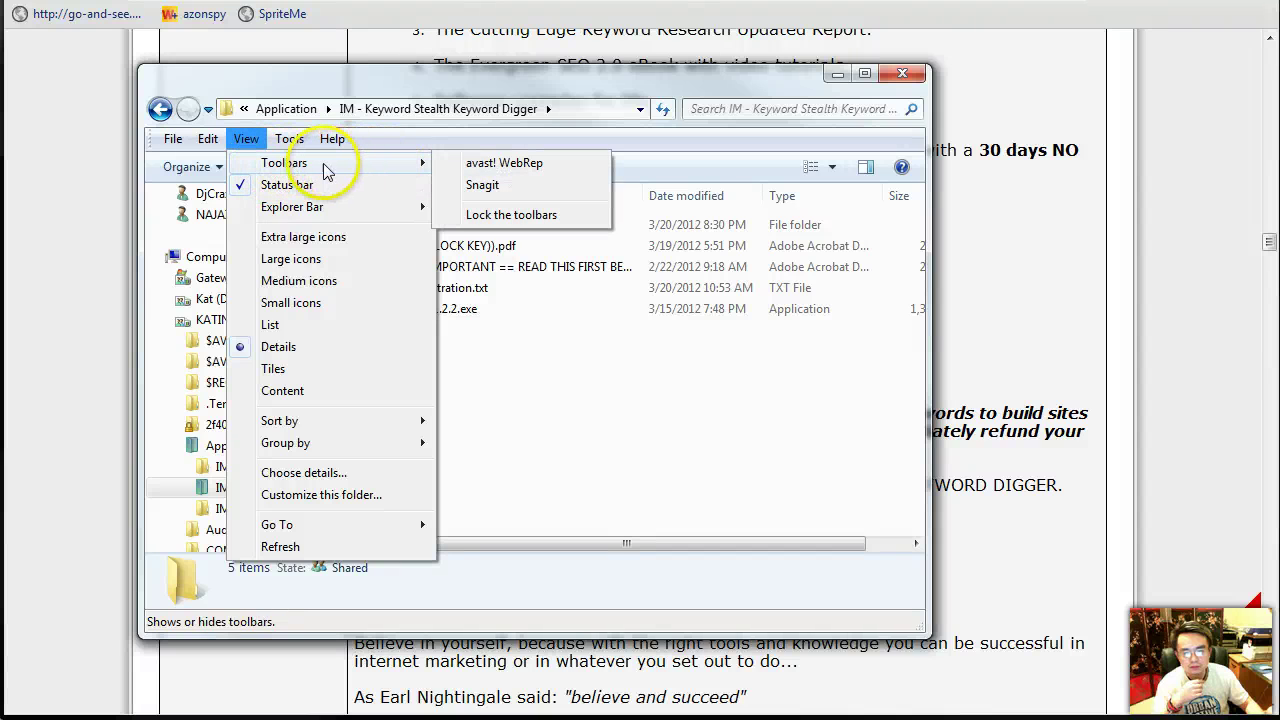
left_click(529, 366)
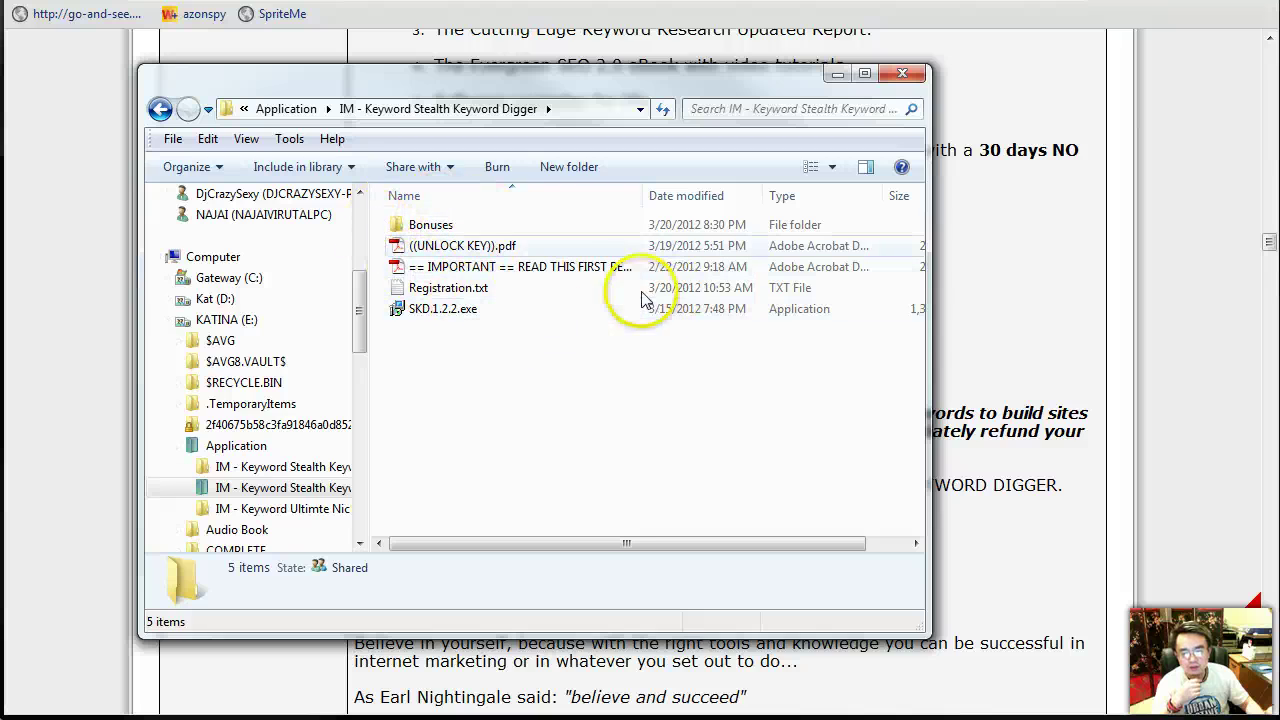
Look through the Bonuses folder's PDFs, go back to the parent folder, and point out SKD.1.2.2.exe and the "READ THIS FIRST" PDF.
double_click(510, 224)
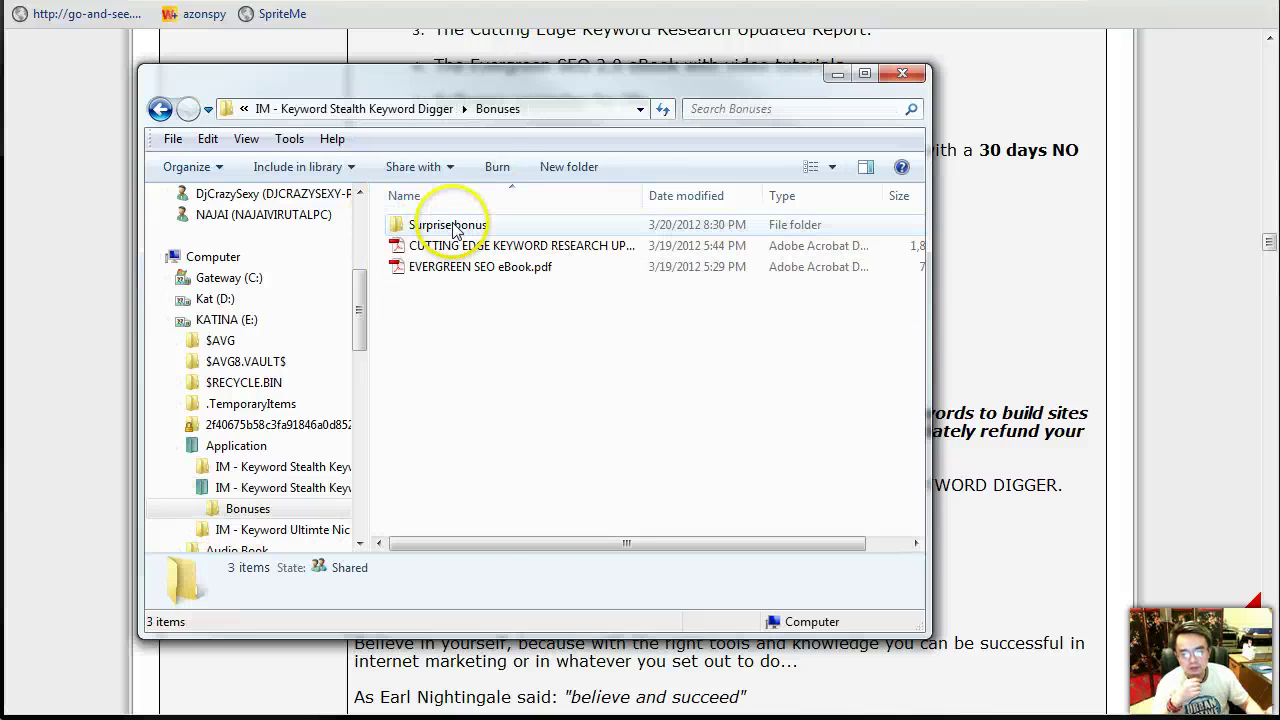
left_click(515, 250)
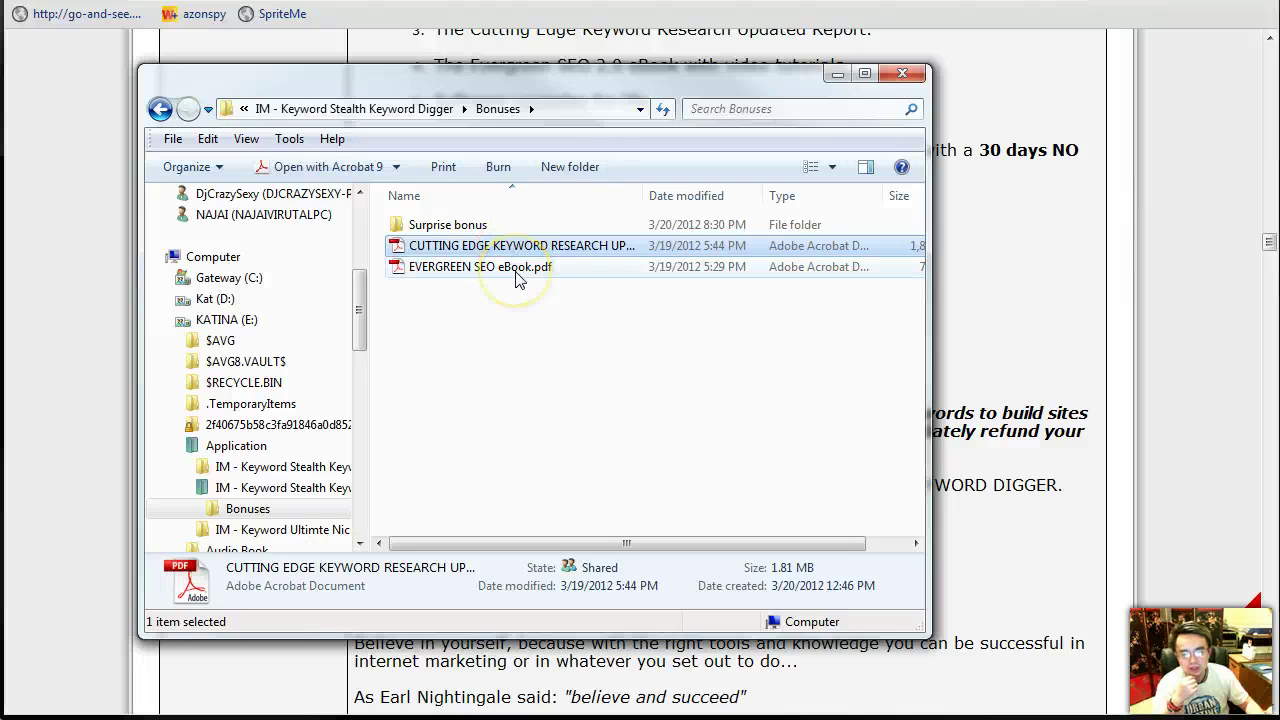
left_click(518, 268)
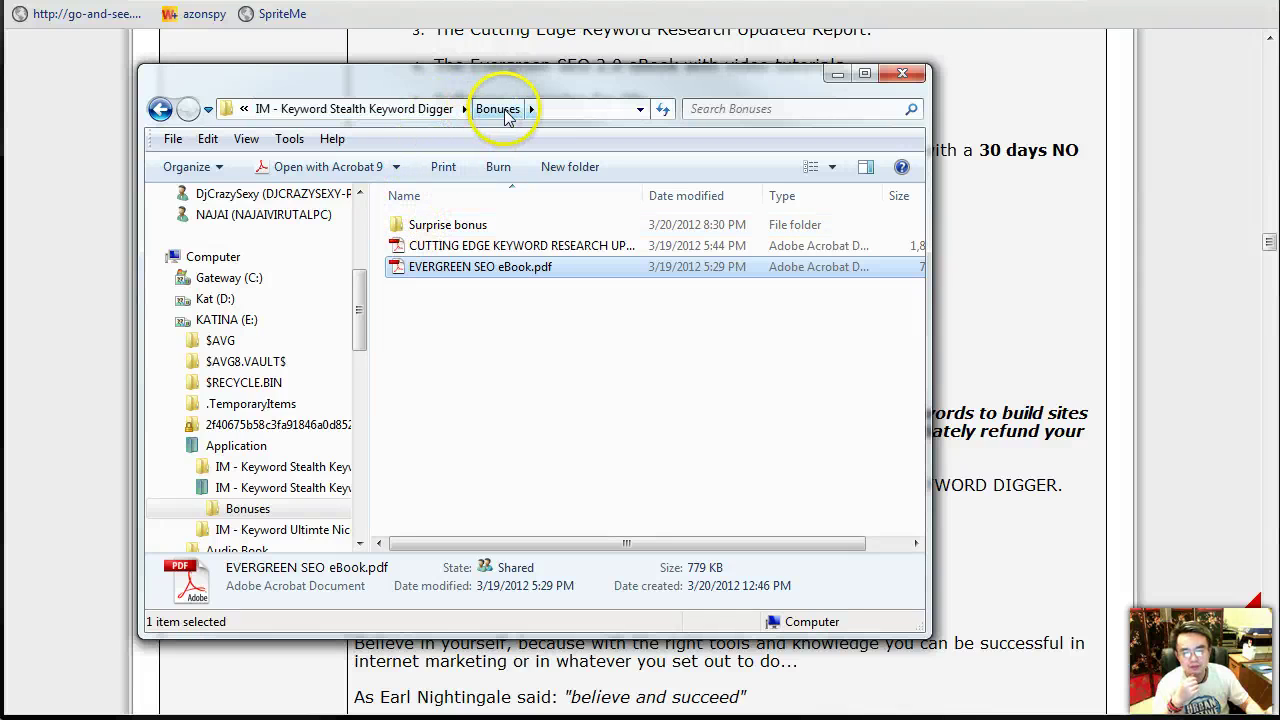
left_click(414, 106)
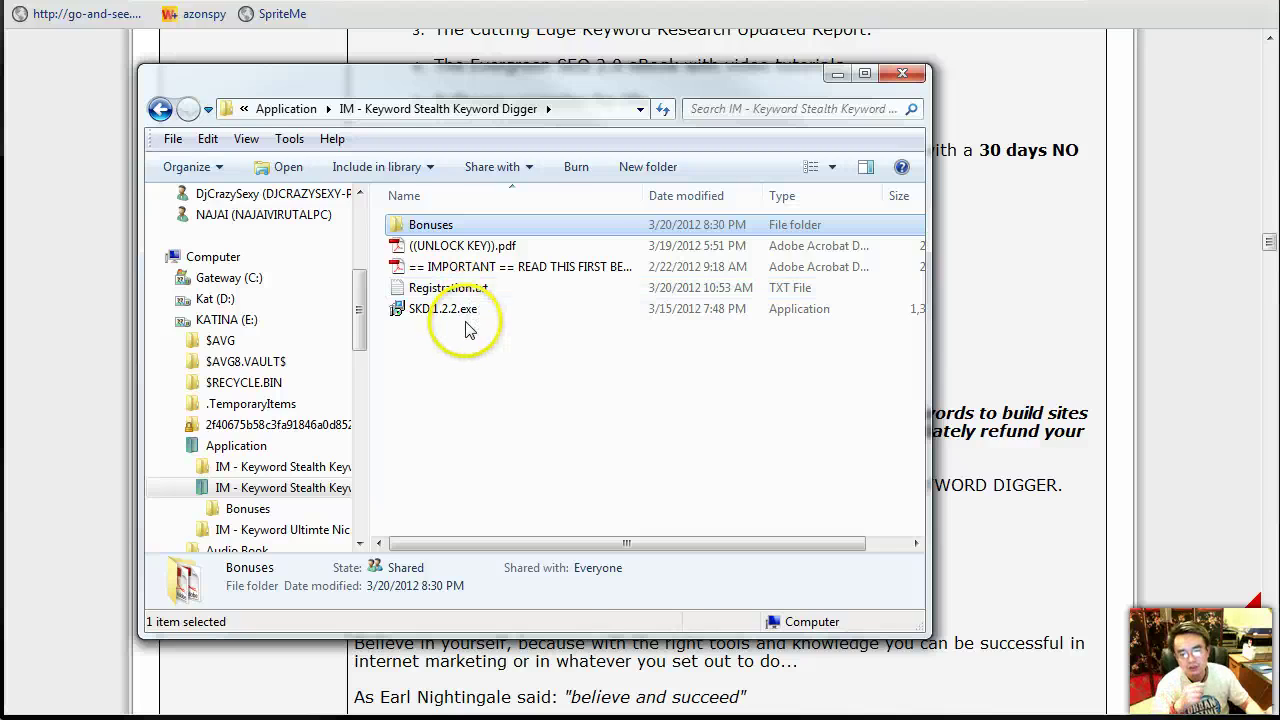
left_click(472, 316)
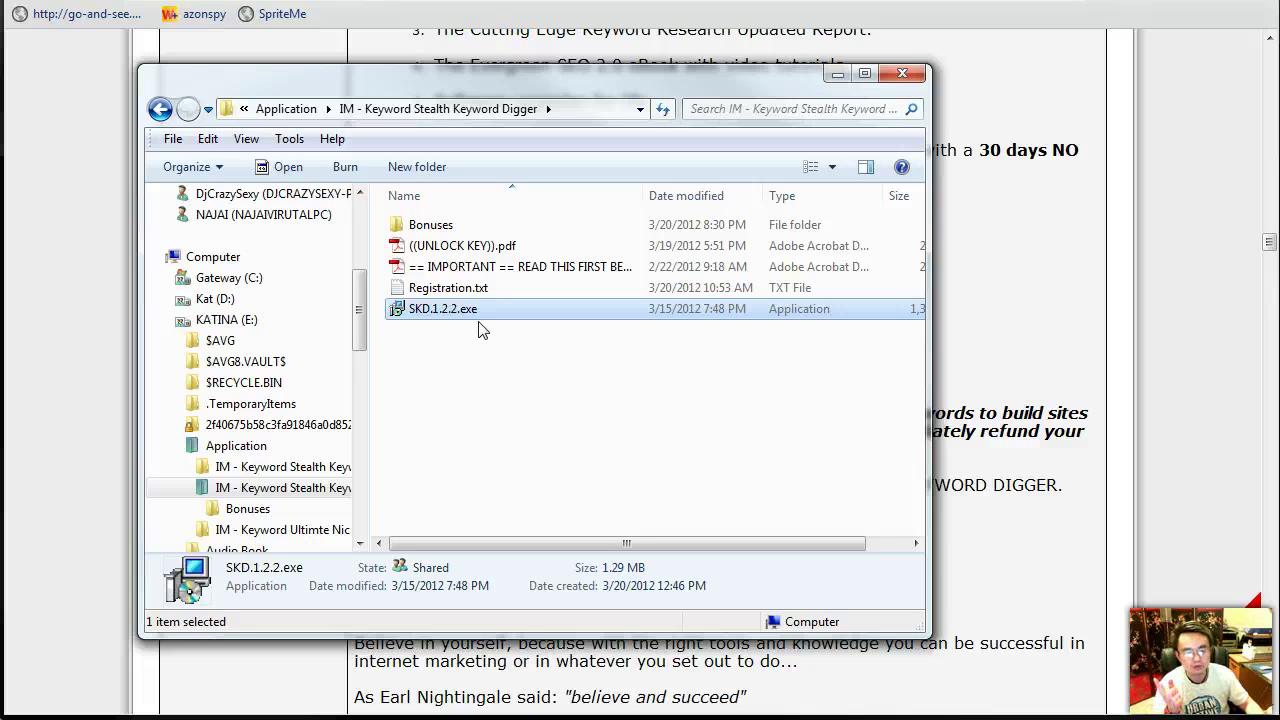
left_click(536, 268)
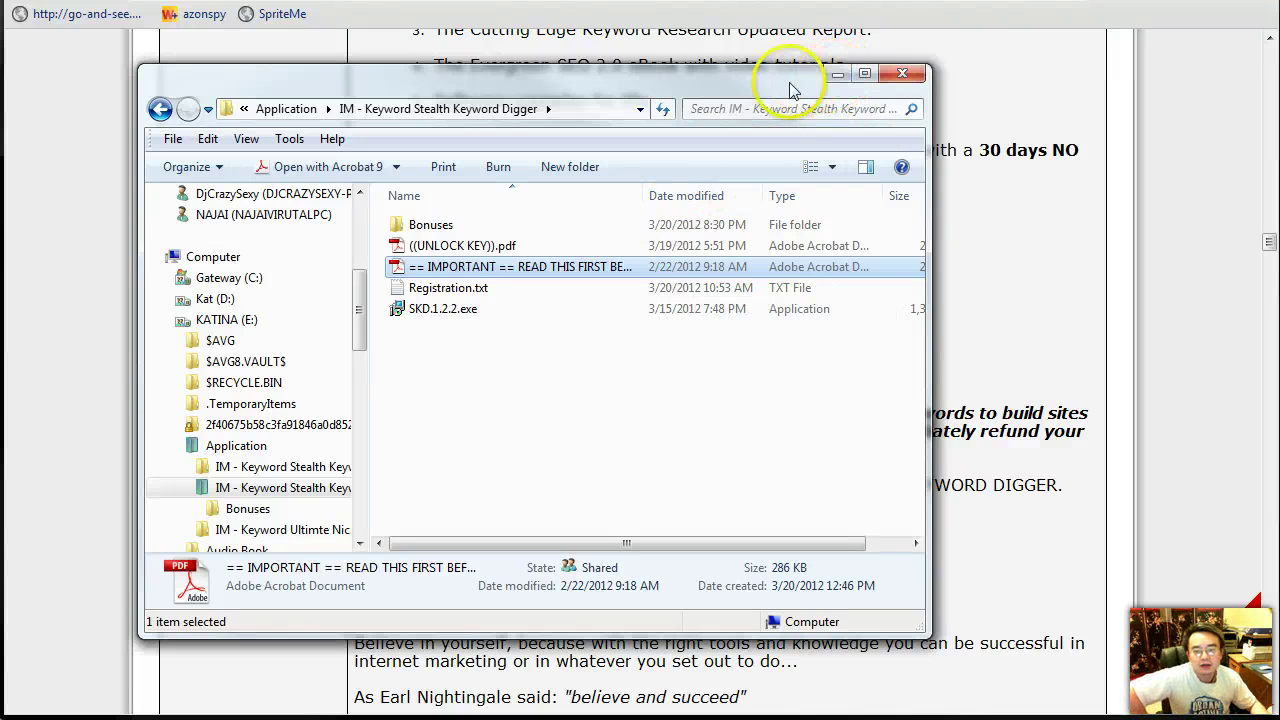
Move the folder window out of view and bring the Stealth Keyword Digger 1.2.2 window over the sales page.
left_click_drag(757, 94, 0, 212)
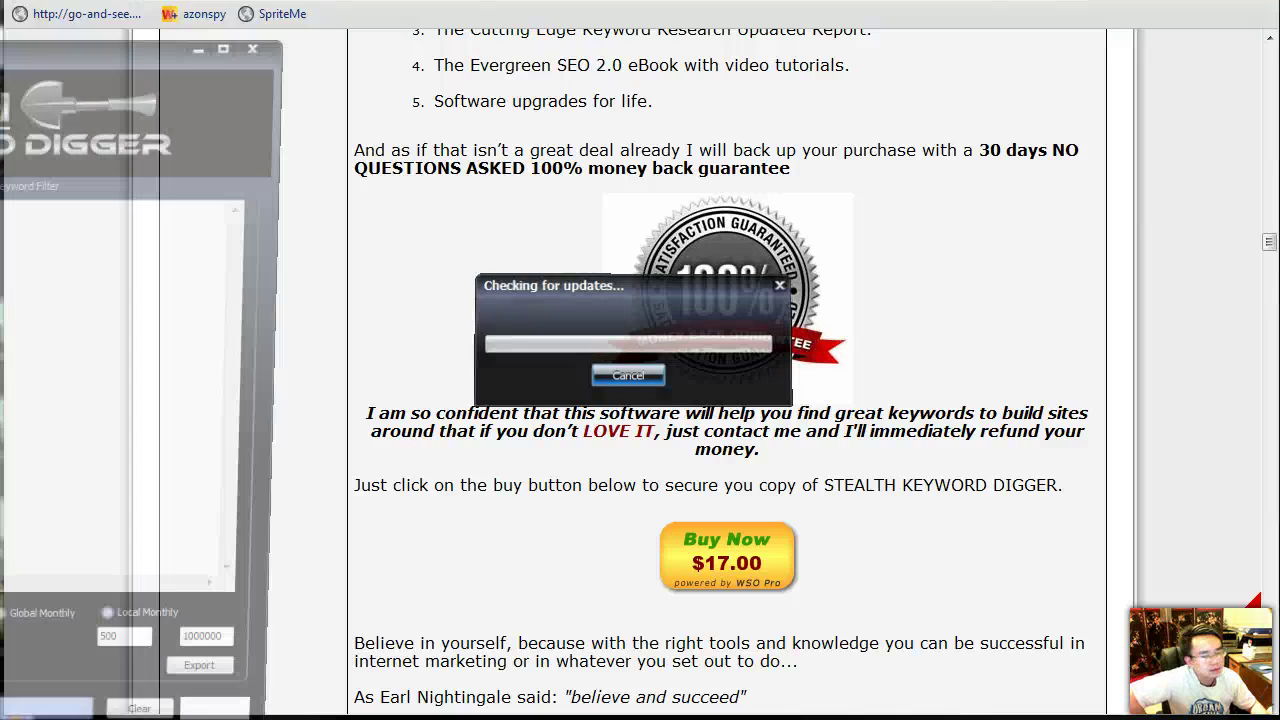
left_click_drag(150, 42, 565, 26)
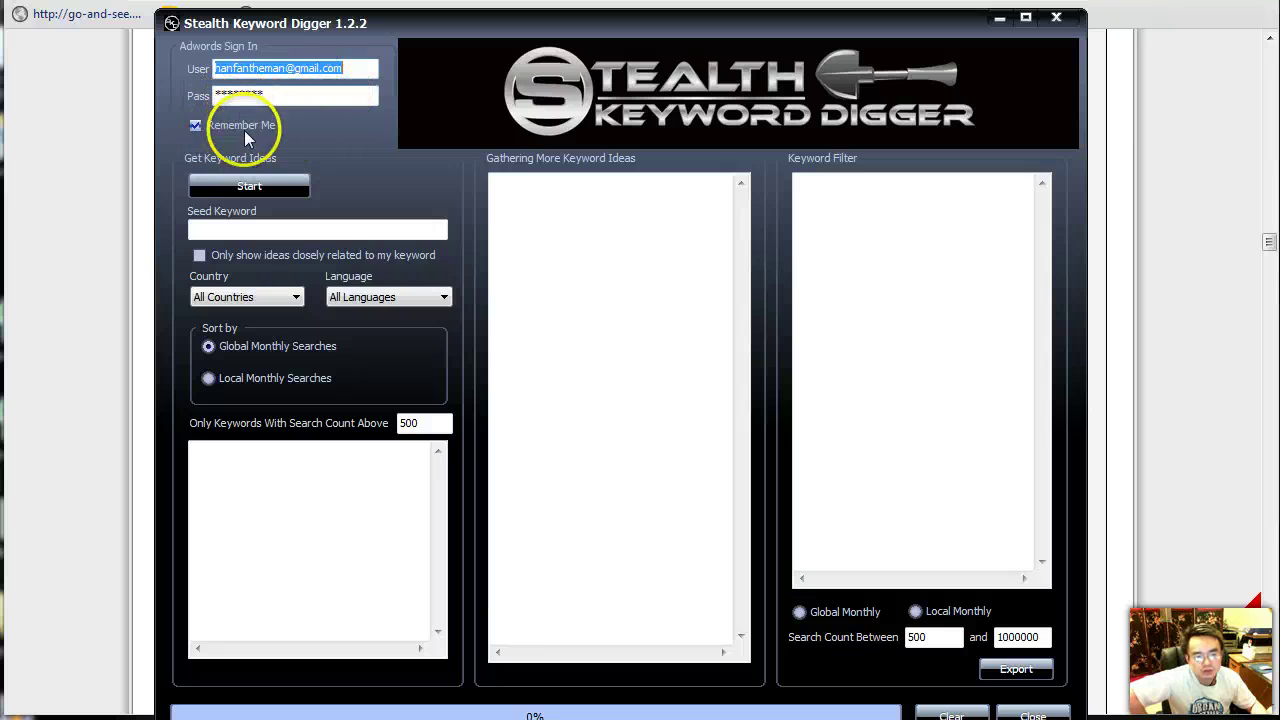
Look over the seed keyword, global and local sorting, country and language options for getting keyword ideas.
left_click(216, 230)
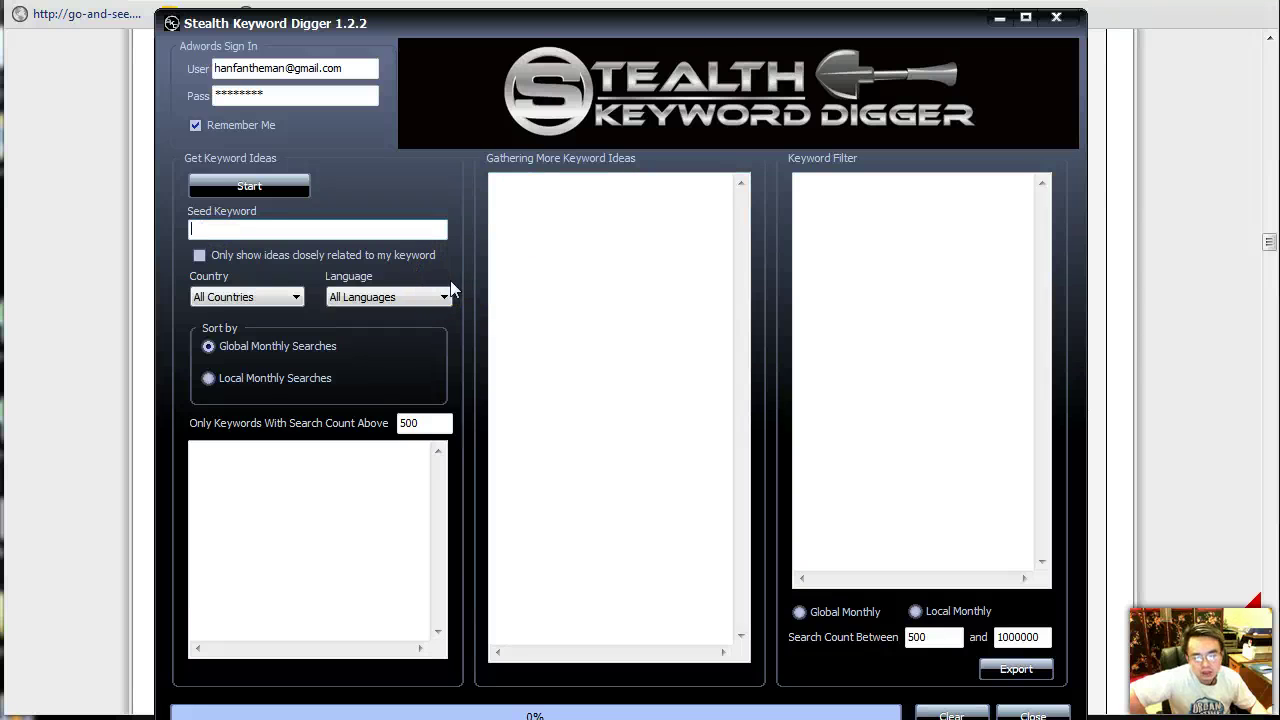
left_click(277, 378)
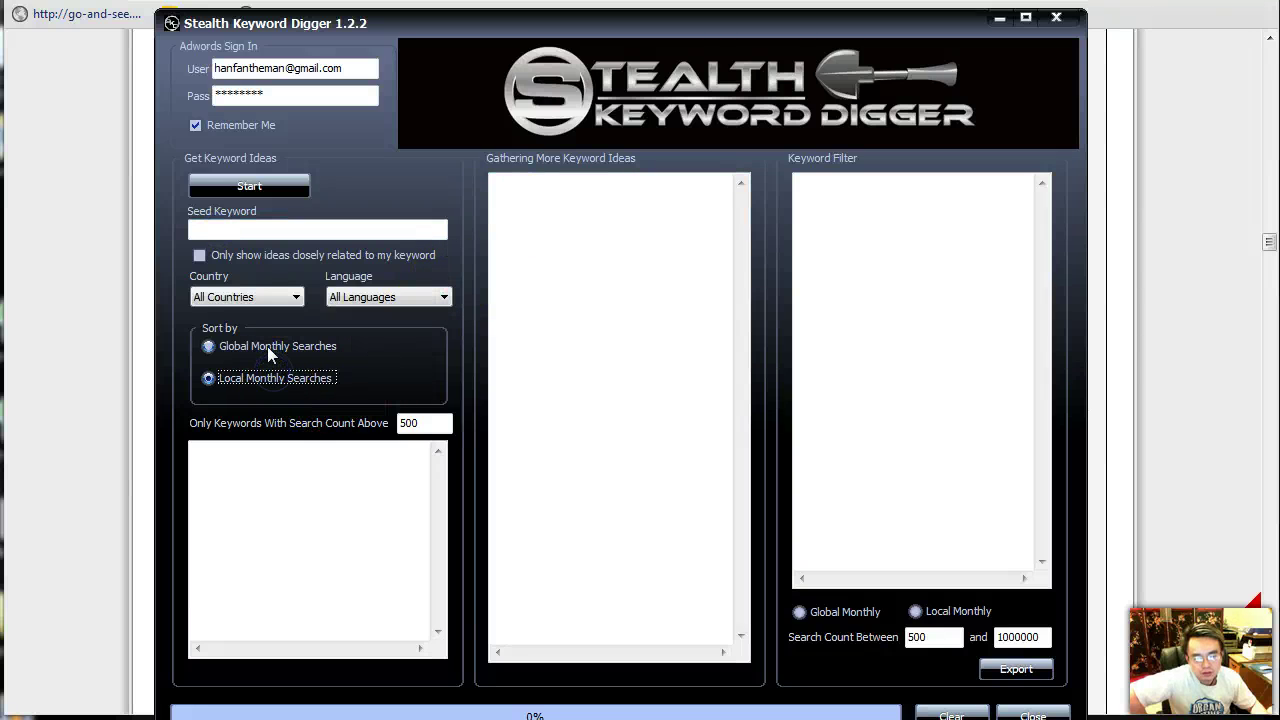
left_click(267, 346)
left_click(292, 300)
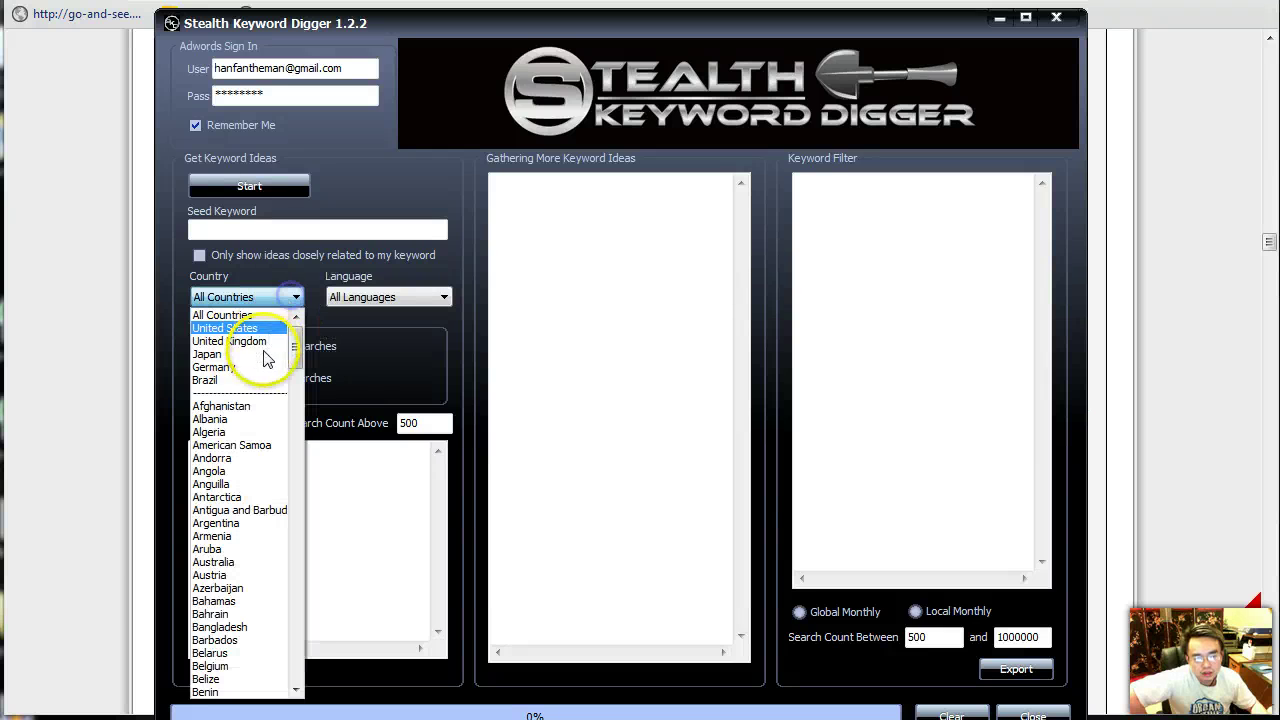
left_click(370, 297)
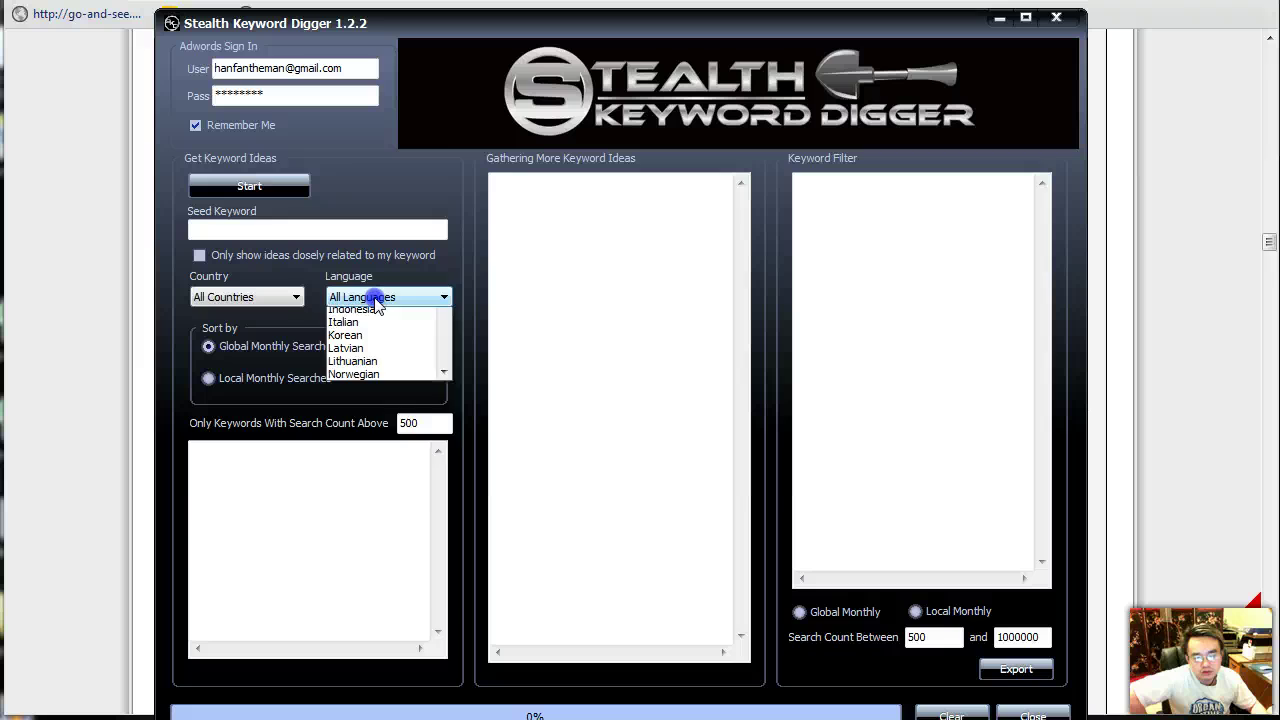
left_click(473, 268)
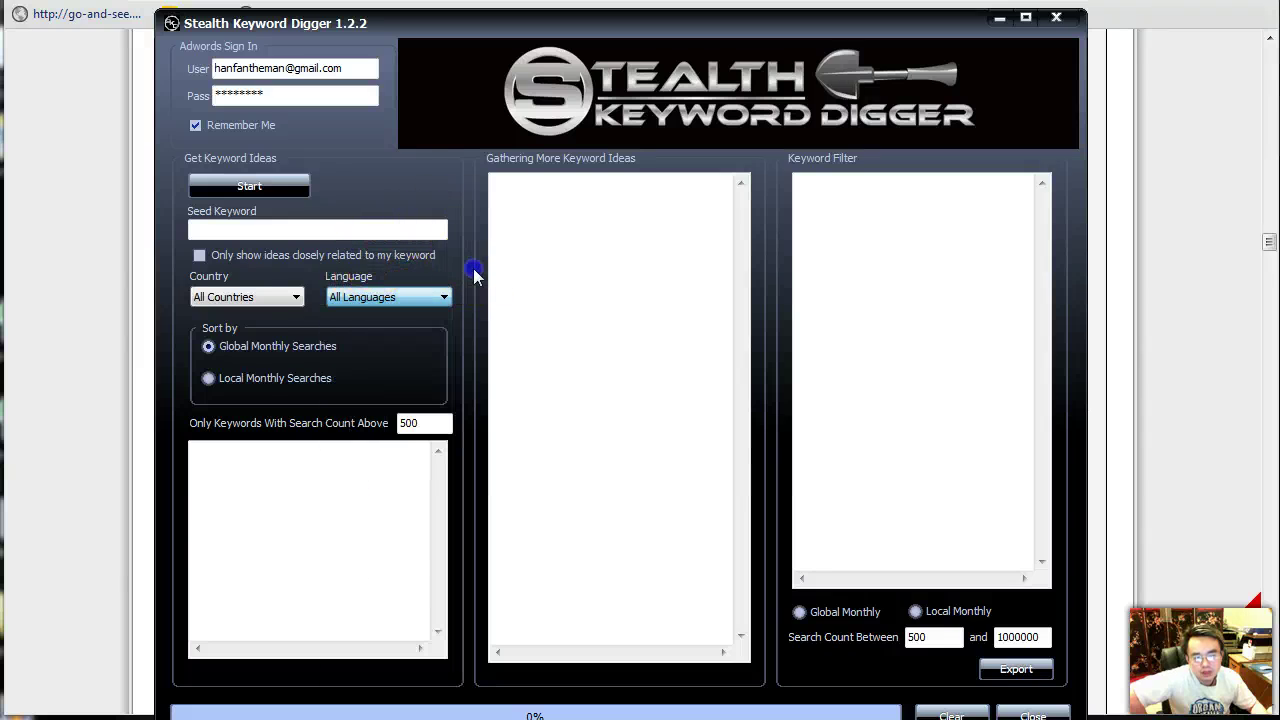
Set the keyword search's language to English and its country to United States.
left_click(383, 300)
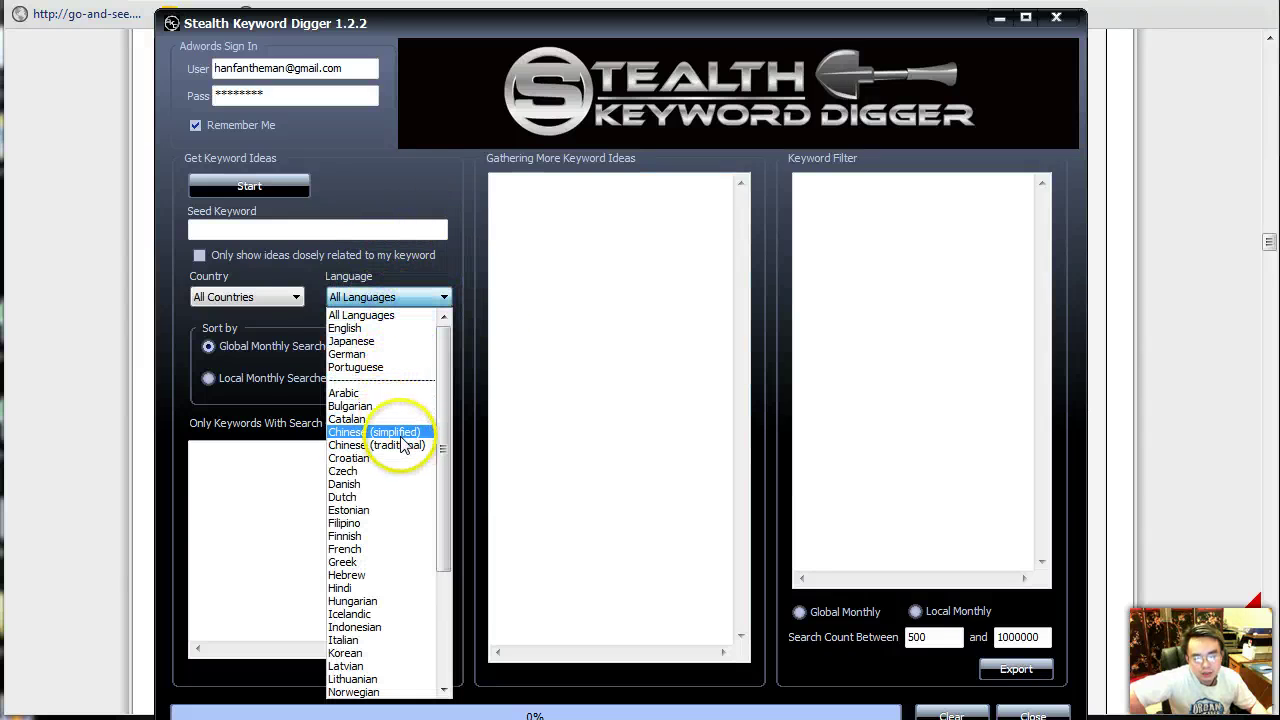
left_click(364, 330)
left_click(243, 297)
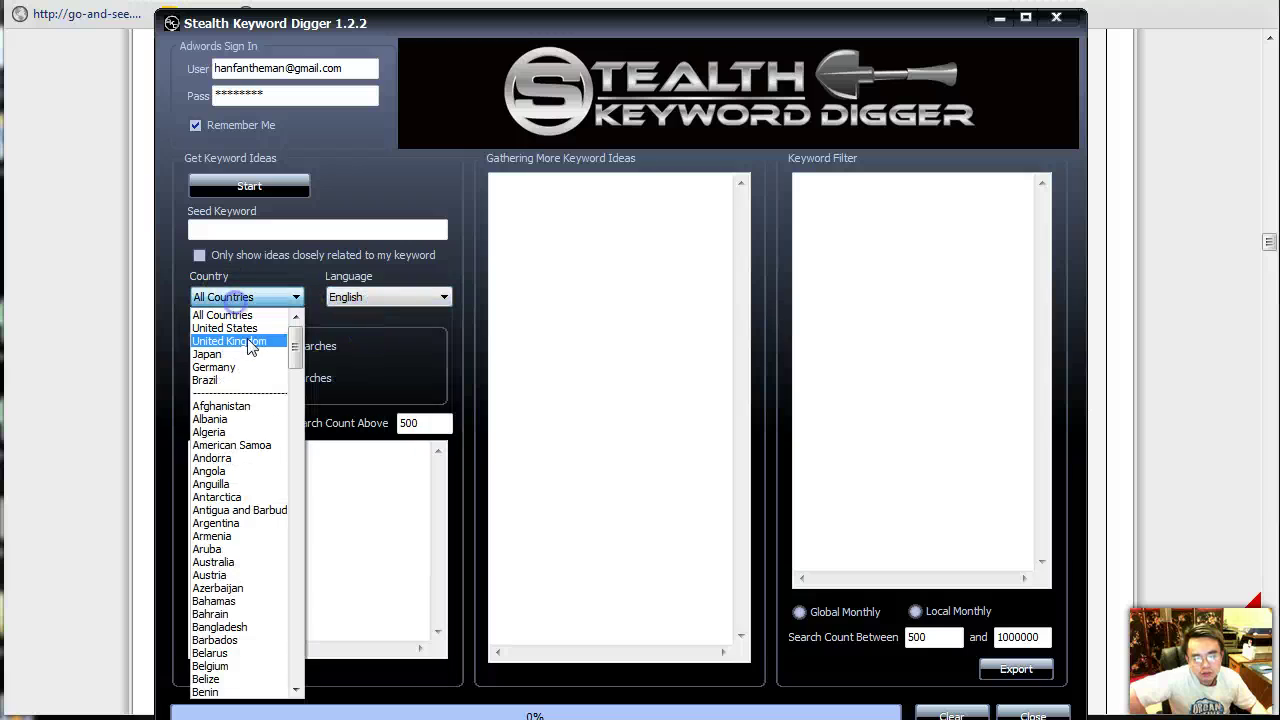
left_click(238, 328)
Sort the ideas by Local Monthly Searches and include only keywords with a search count above 1000.
left_click(290, 377)
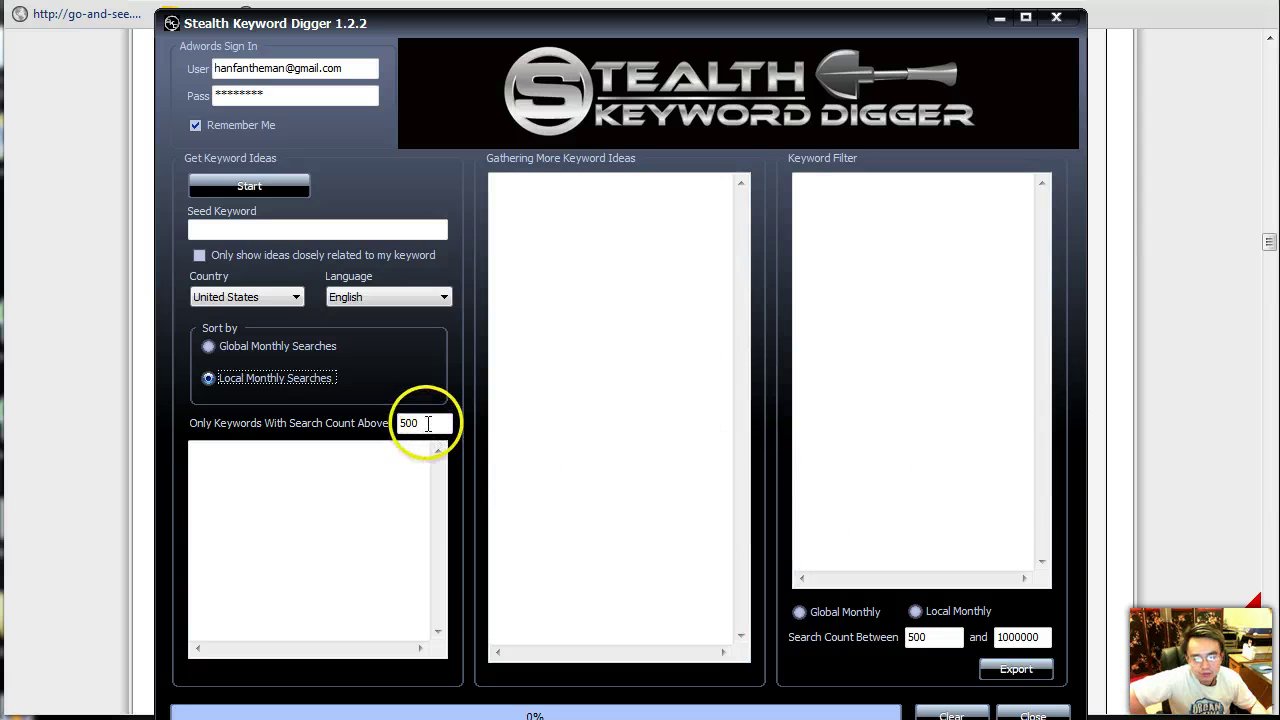
left_click_drag(425, 424, 372, 428)
type("1")
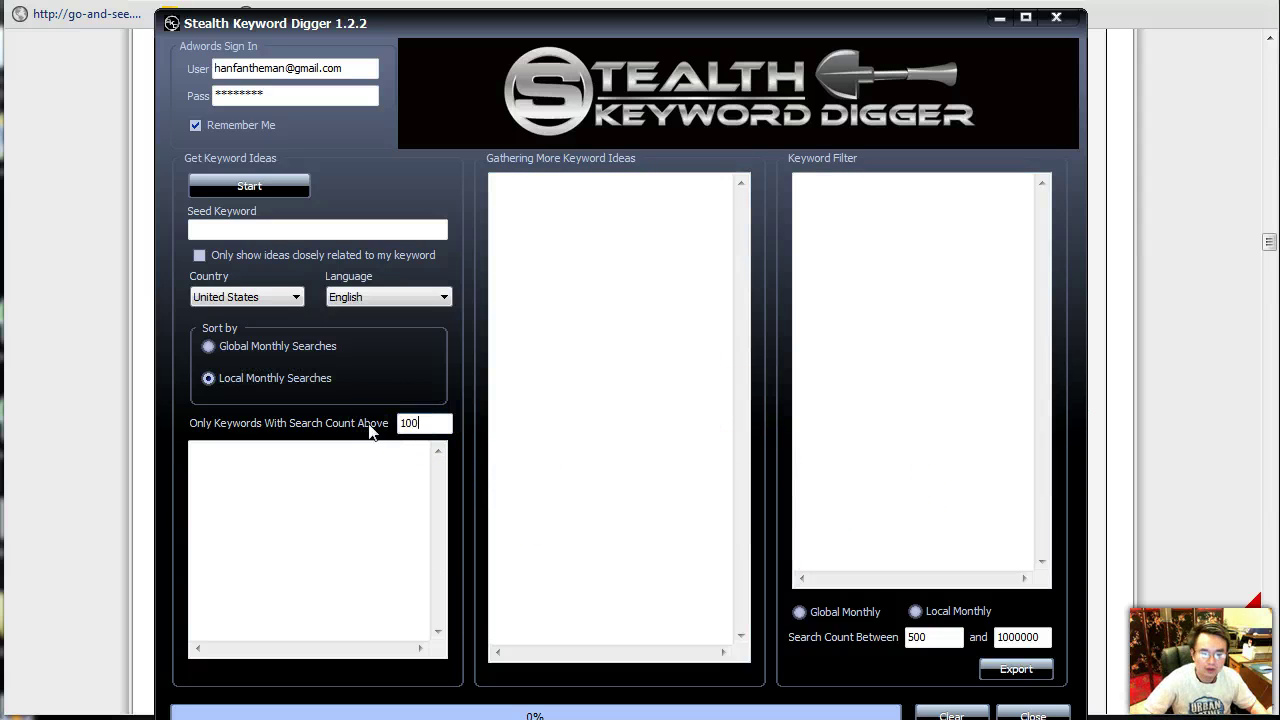
type("000")
Enter "loose weight" as the seed keyword and start getting keyword ideas.
left_click(291, 228)
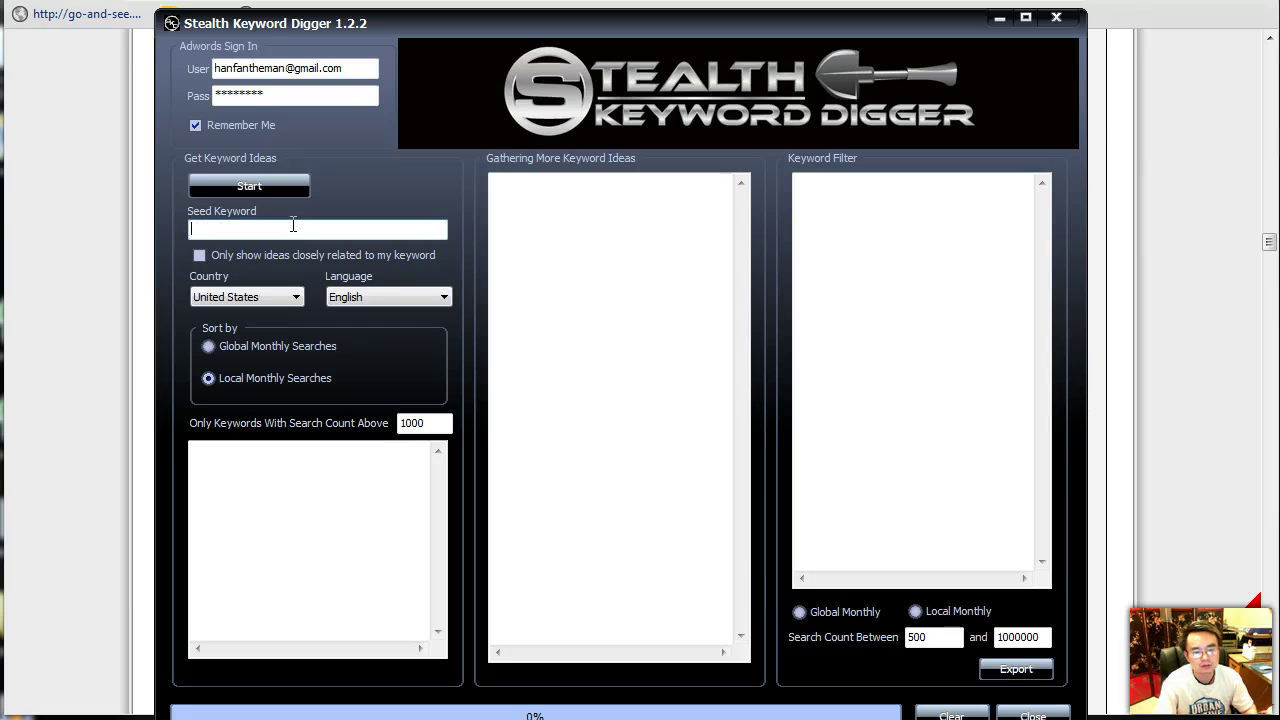
key("BackSpace")
key("BackSpace")
key("BackSpace")
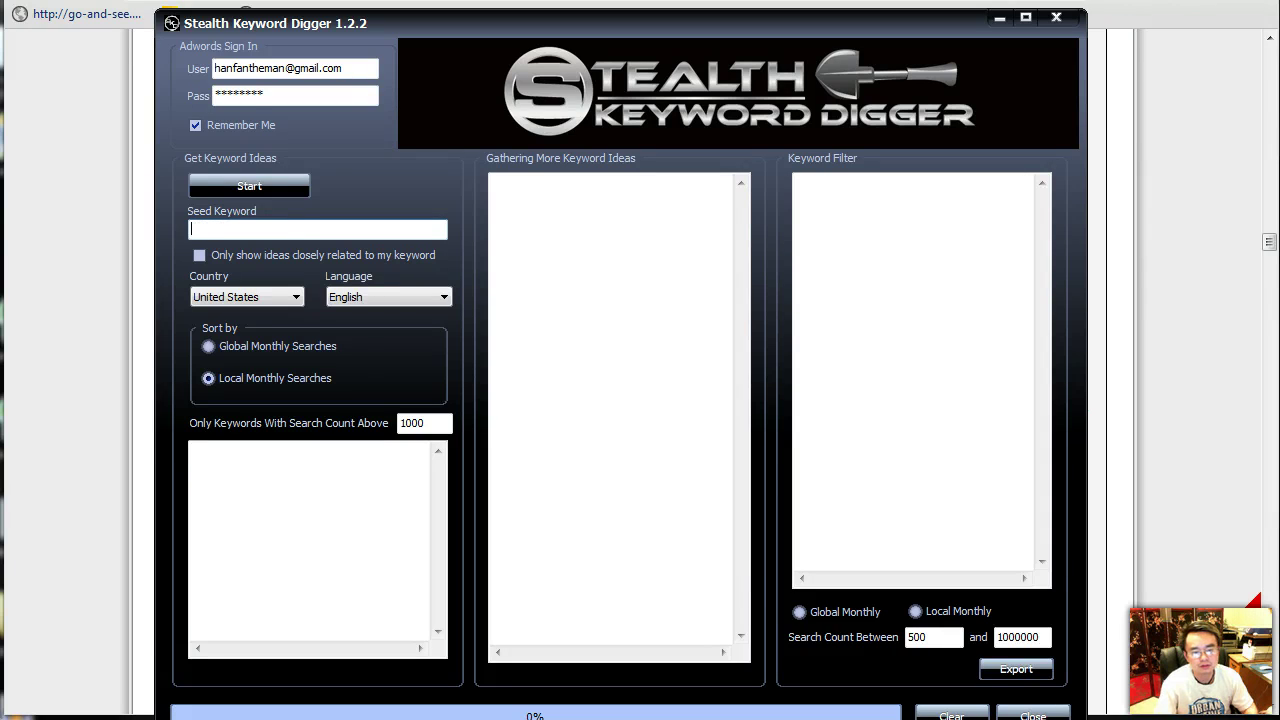
left_click(273, 230)
type("loose weight")
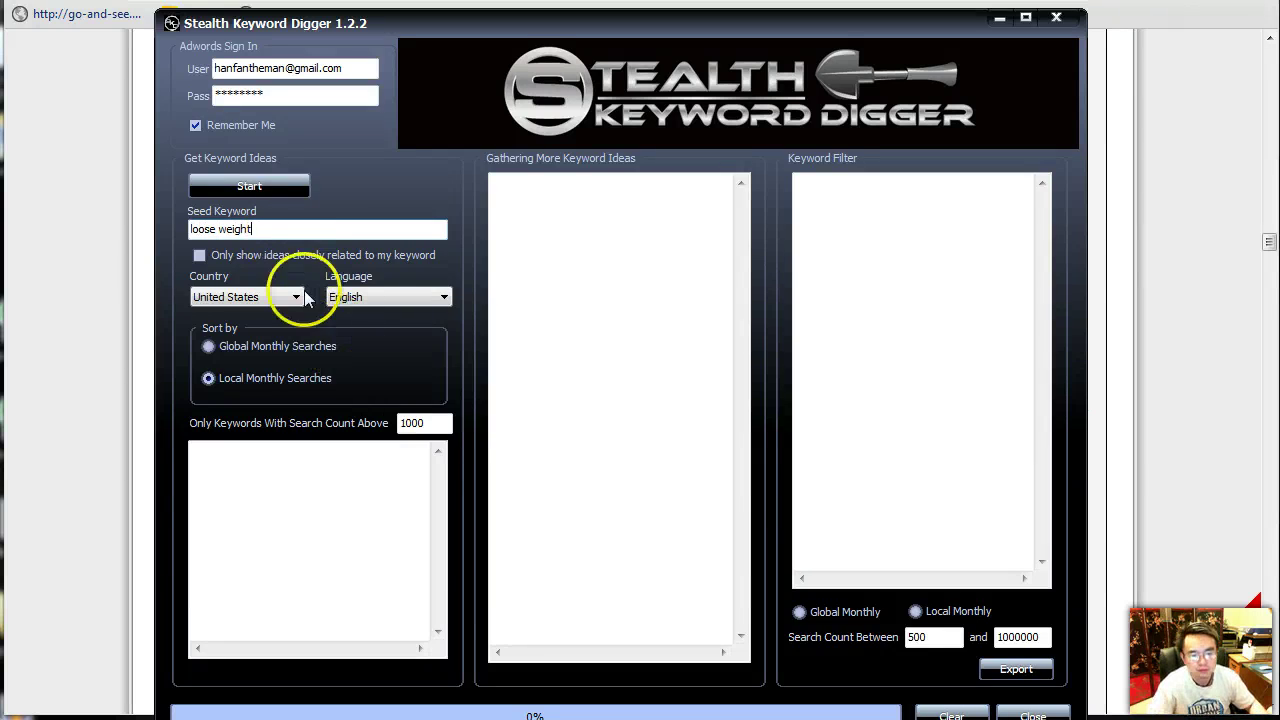
left_click(249, 186)
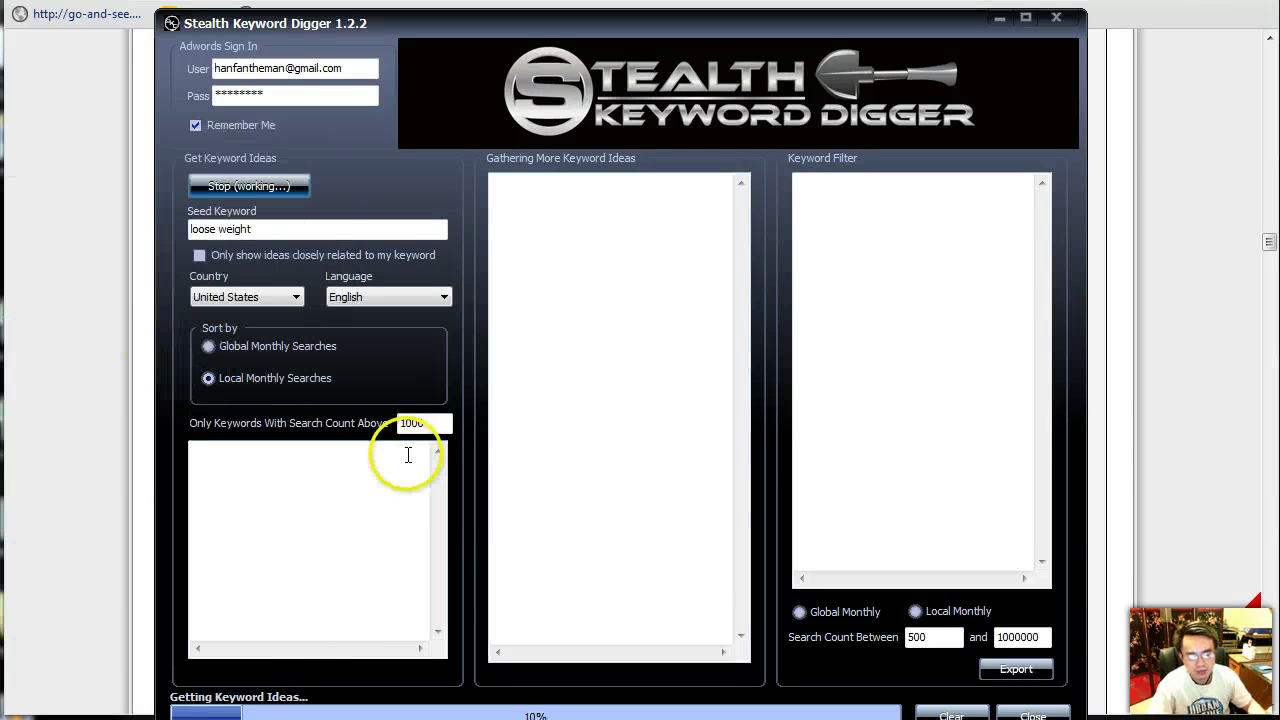
Shift the Stealth Keyword Digger window slightly down and look through the gathered keyword ideas and the keyword filter area.
left_click_drag(614, 23, 657, 44)
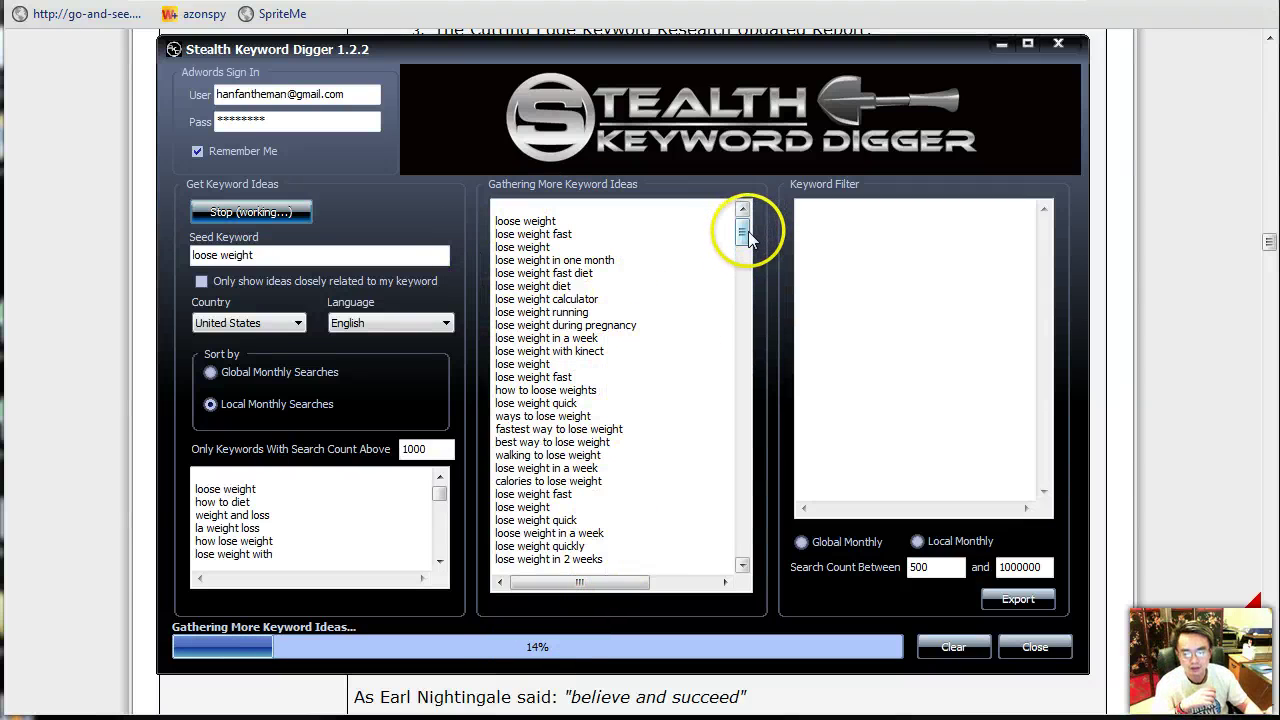
left_click_drag(742, 232, 742, 448)
mouse_move(737, 234)
left_mouse_down()
mouse_move(748, 229)
mouse_move(755, 378)
mouse_move(748, 545)
mouse_move(766, 574)
mouse_move(741, 240)
left_mouse_up()
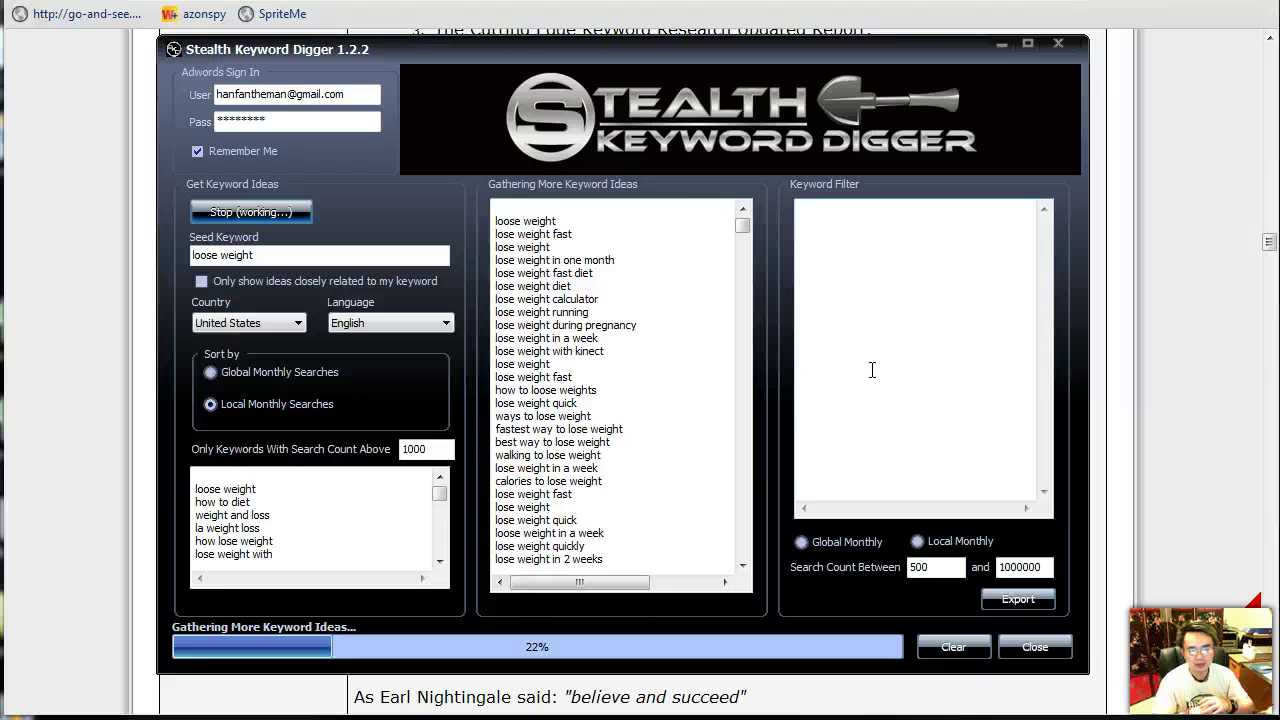
left_click(1027, 425)
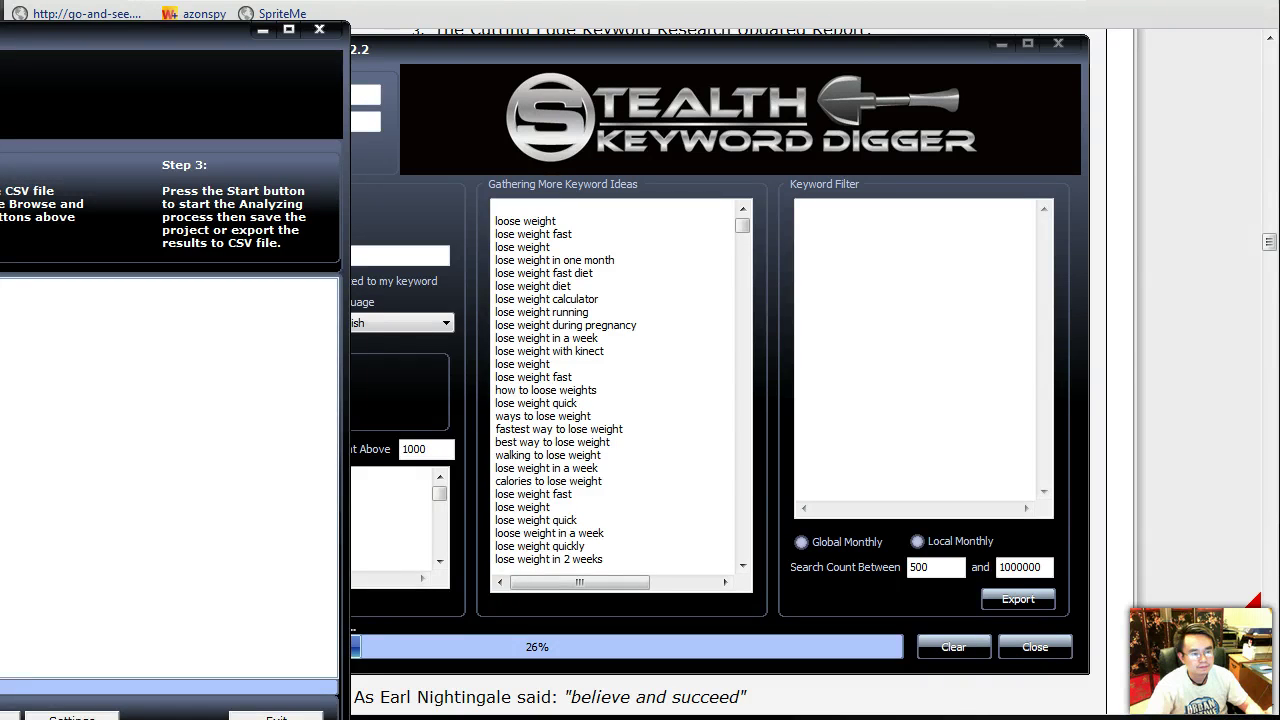
Open testing.csv from the desktop and bring the Stealth Keyword Digger window back to its export options.
left_click_drag(200, 30, 551, 27)
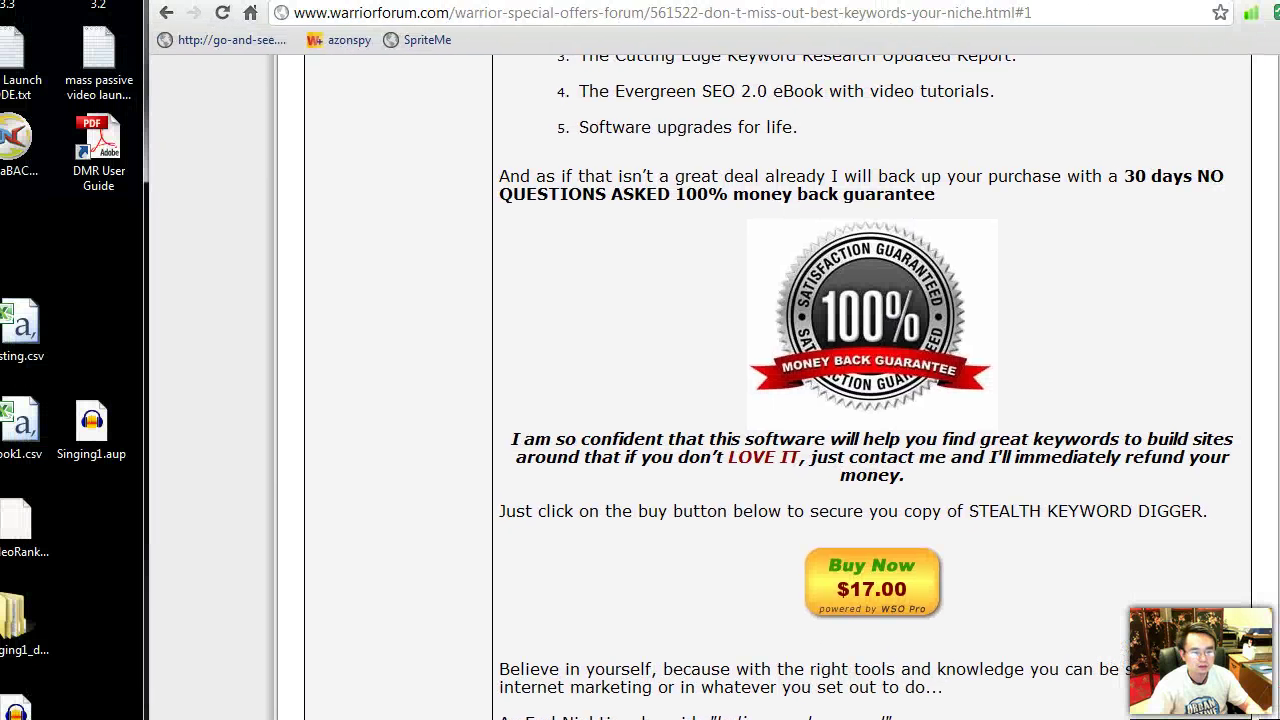
double_click(30, 330)
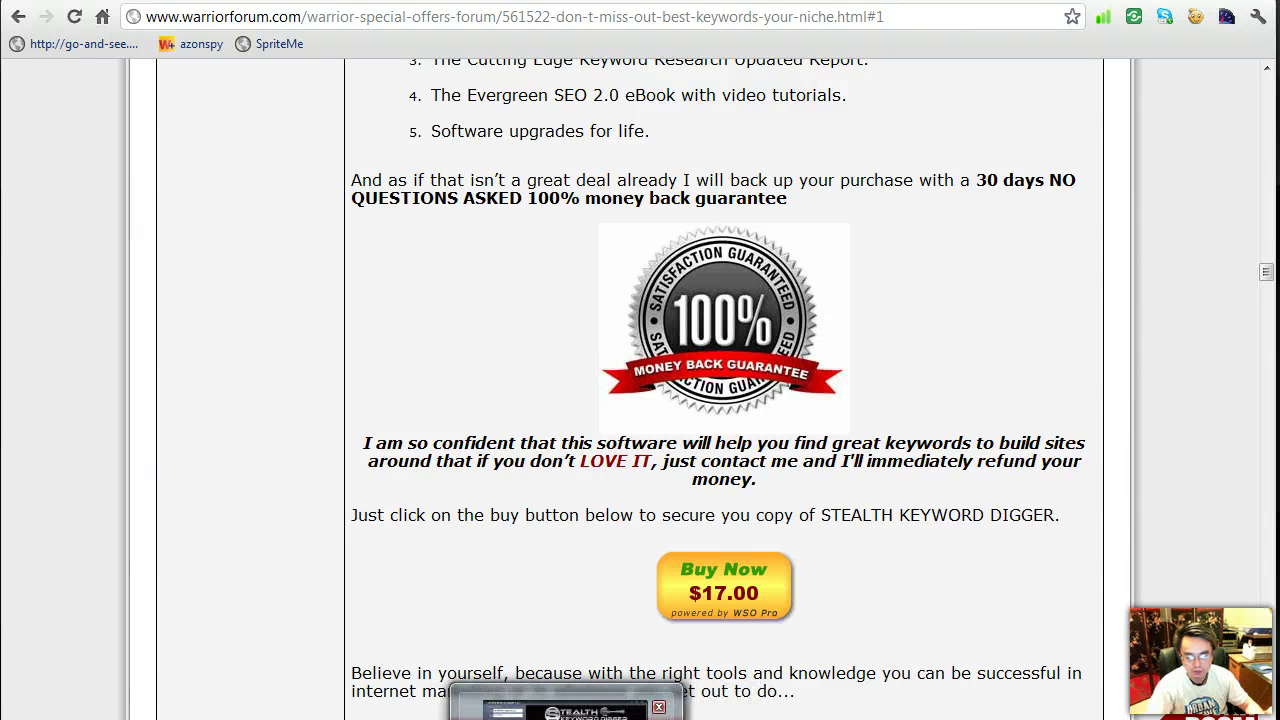
left_click(580, 708)
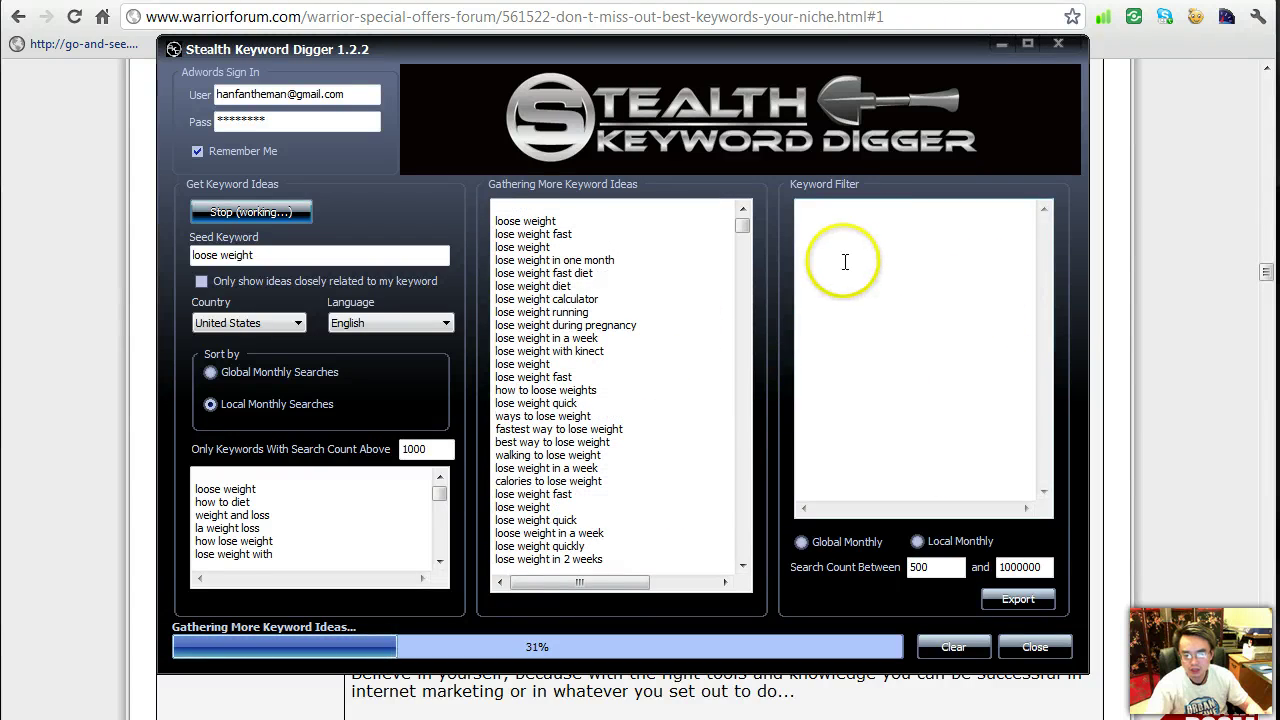
left_click(1030, 603)
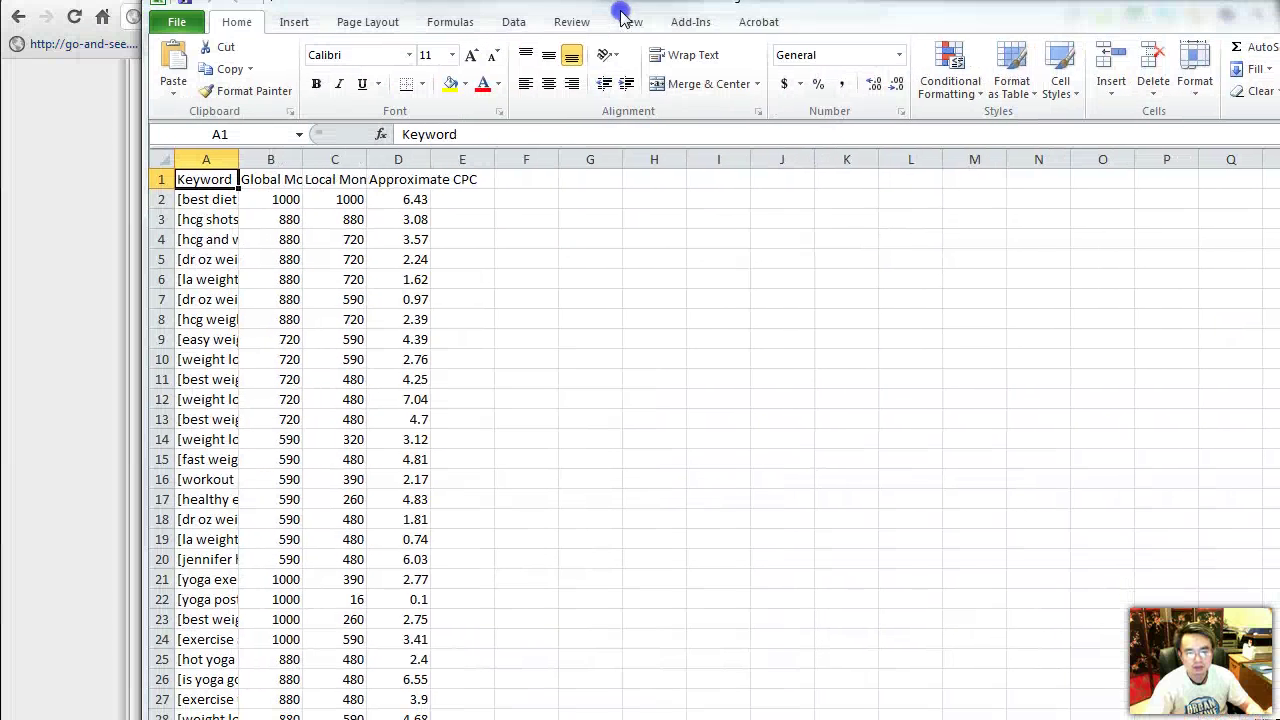
Fit the Keyword column's width to its contents in testing.csv and reposition the Excel window.
double_click(241, 165)
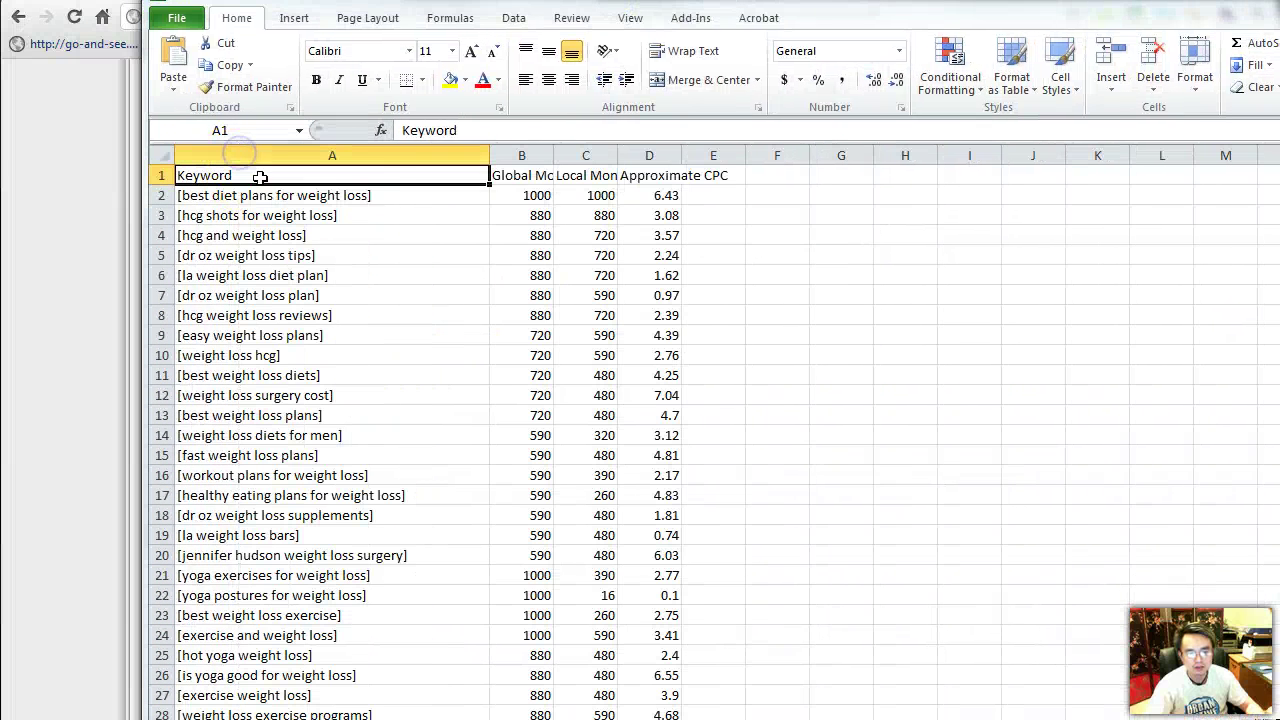
left_click(378, 295)
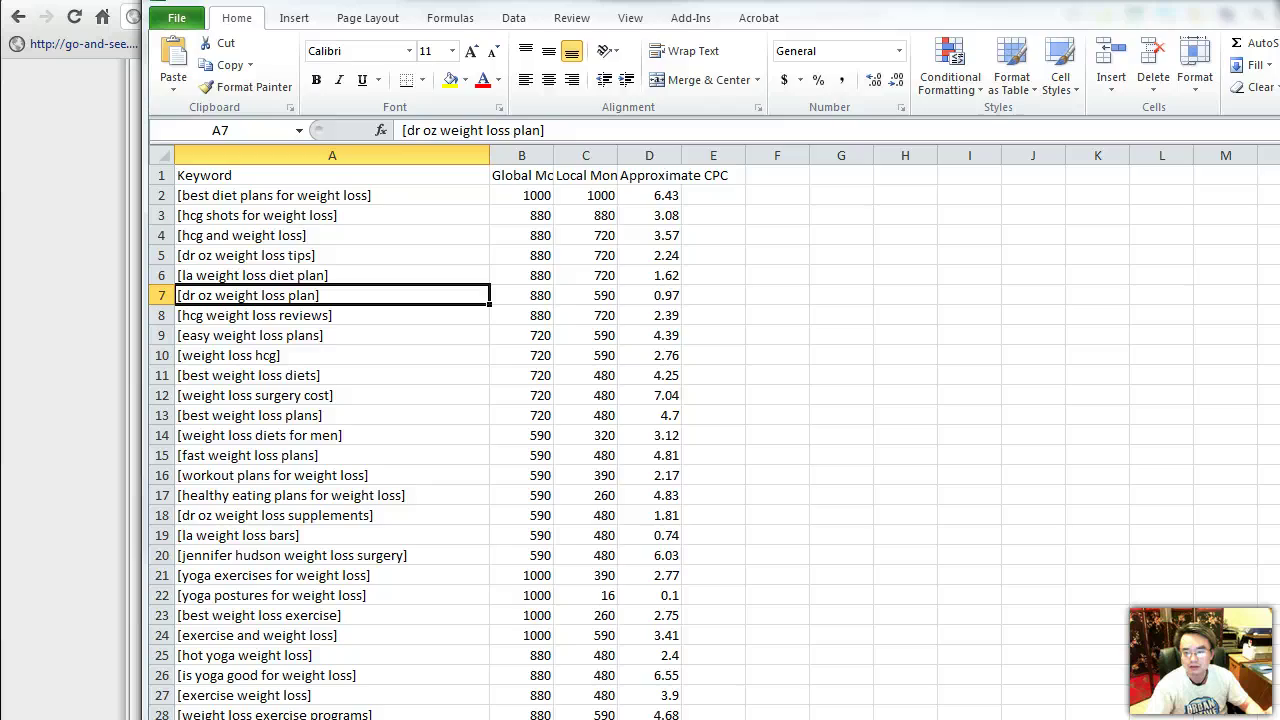
left_click_drag(1187, 3, 1196, 64)
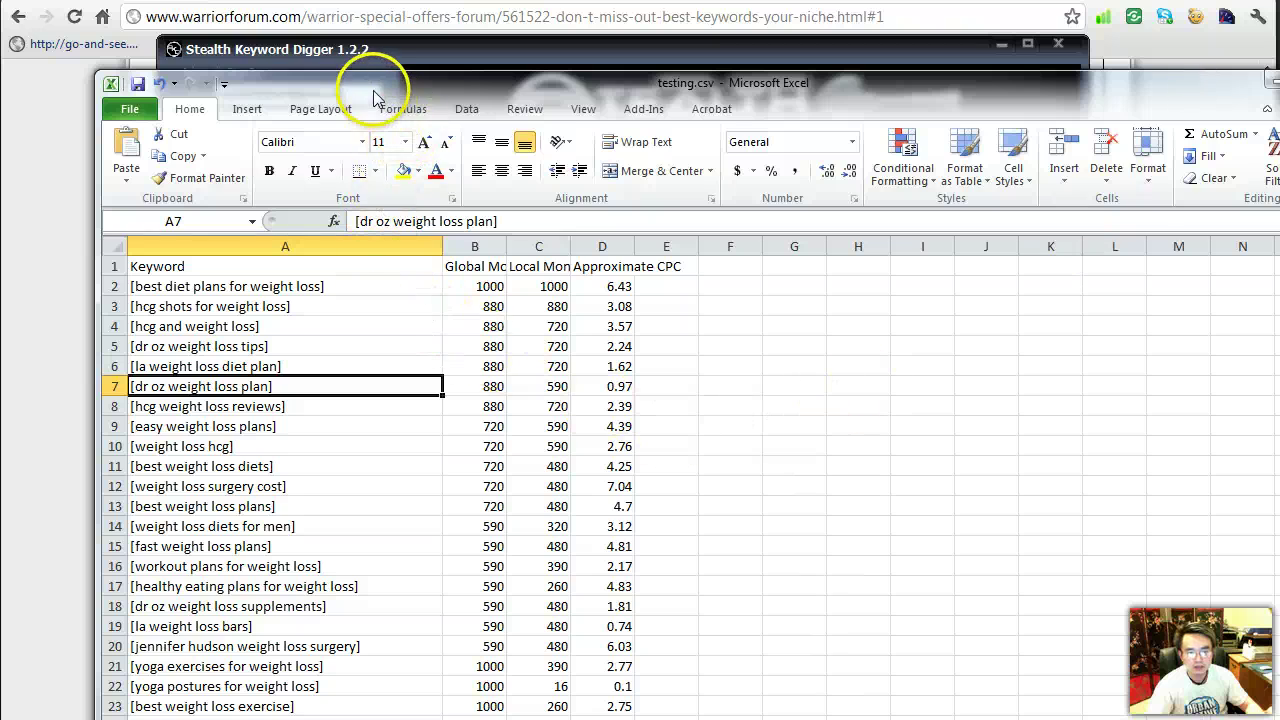
left_click_drag(373, 97, 467, 1)
Examine the global monthly, local monthly and approximate CPC columns of the exported keyword list.
left_click(615, 360)
scroll(615, 360, "down", 1)
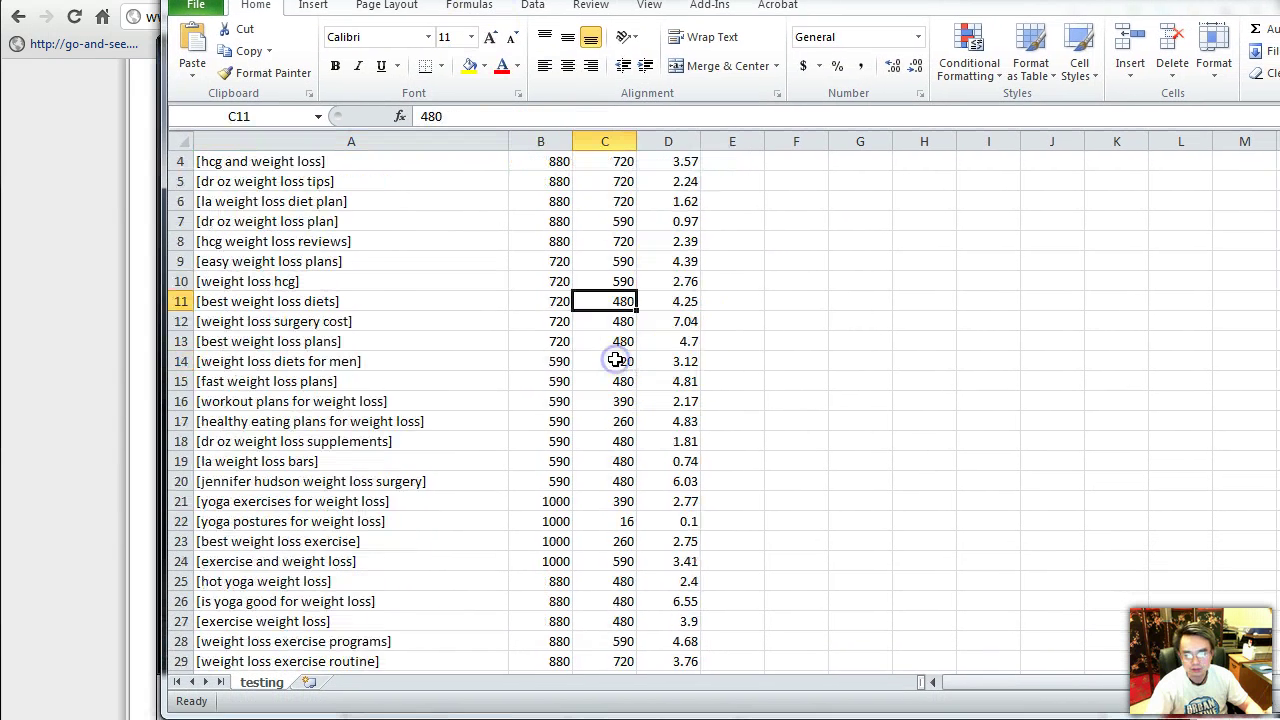
scroll(615, 360, "up", 1)
left_click(681, 182)
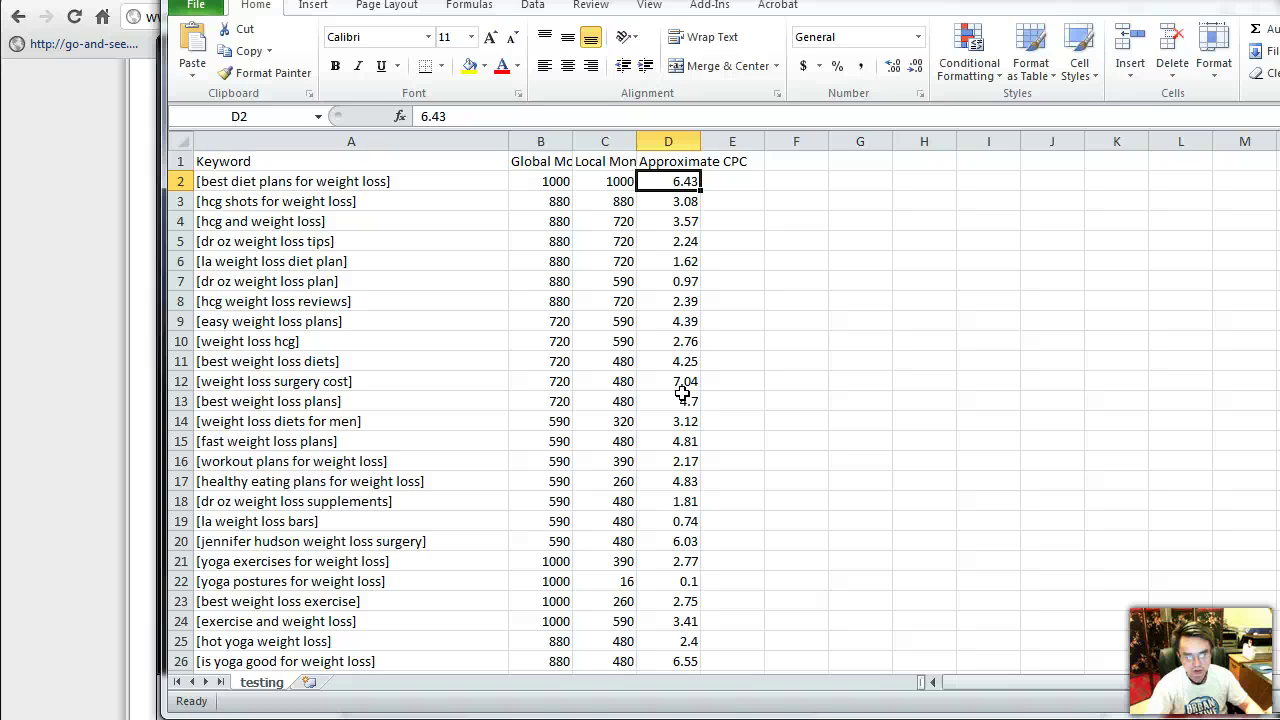
left_click(541, 441)
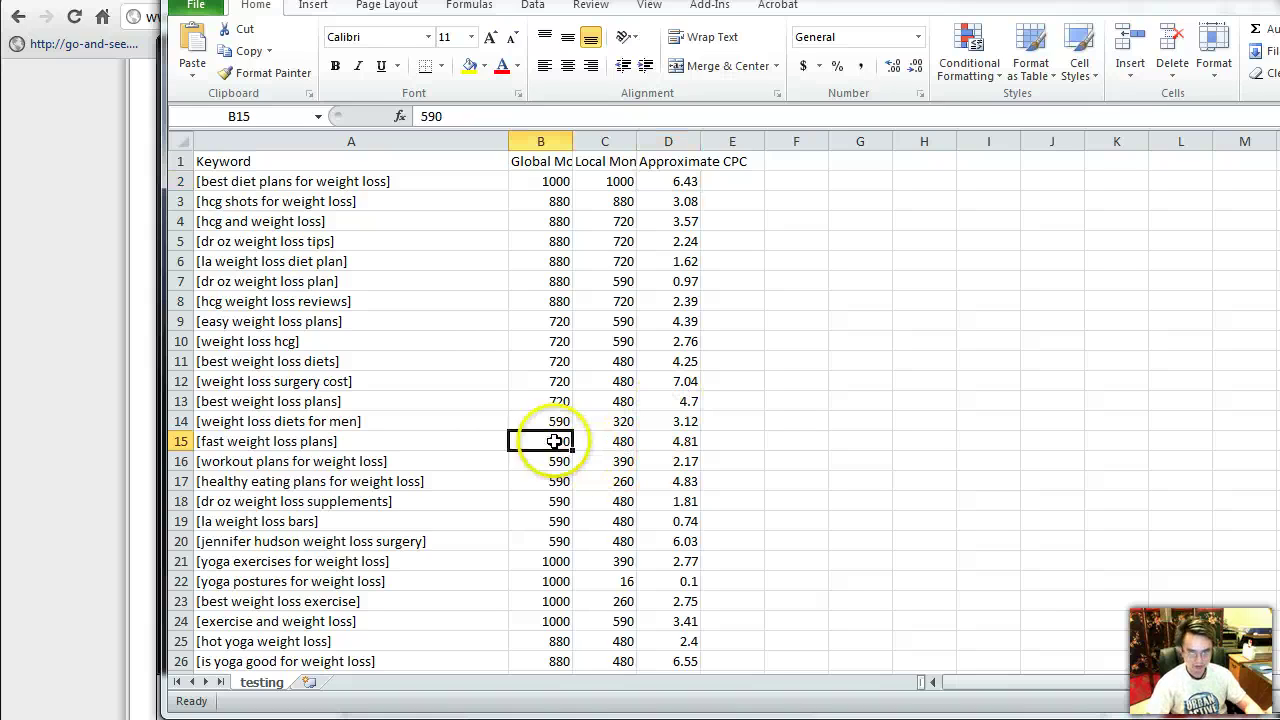
left_click(540, 163)
left_click(541, 180)
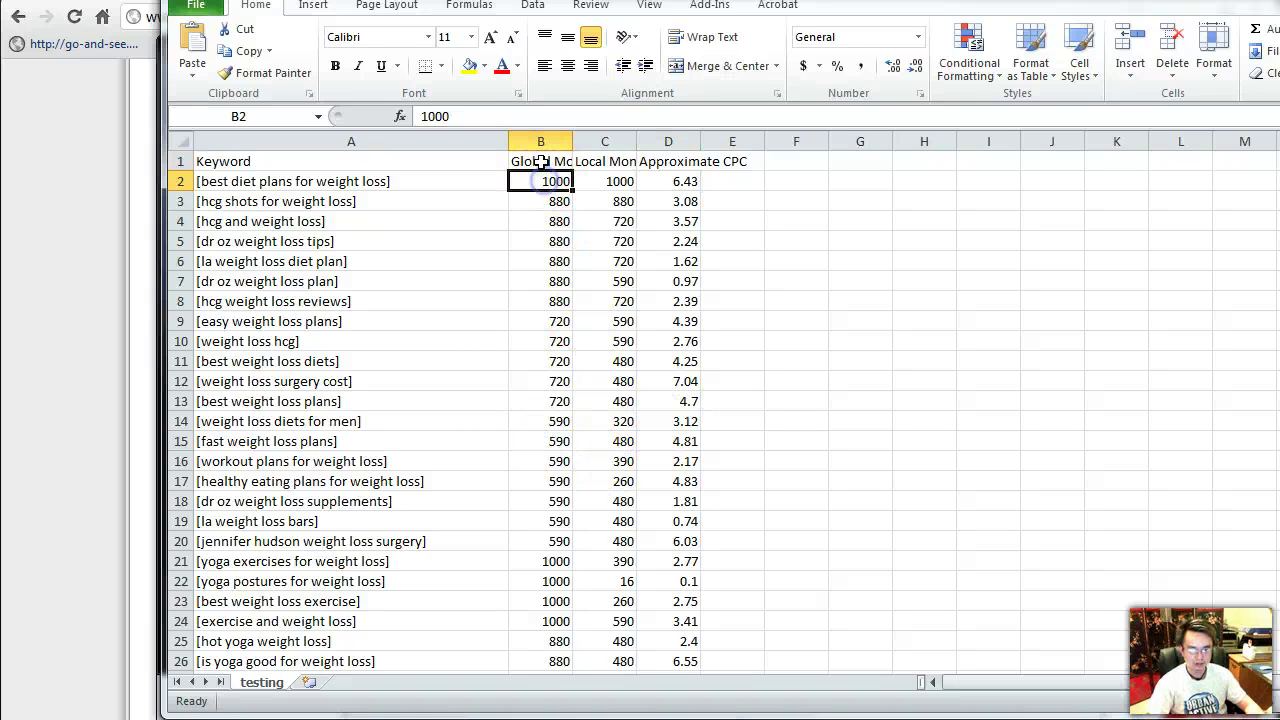
Sort the keyword list from largest to smallest by global monthly searches, followed by a largest-to-smallest sort on local monthly searches.
left_click(532, 5)
left_click(604, 66)
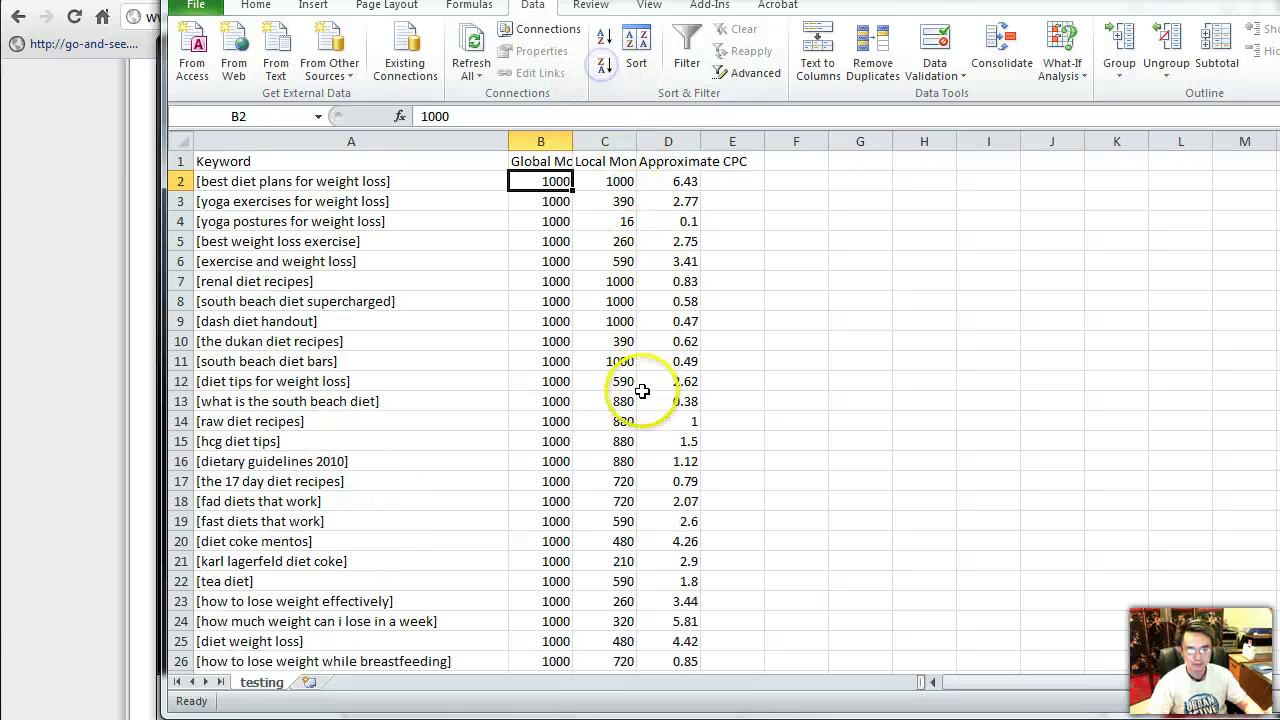
left_click(620, 180)
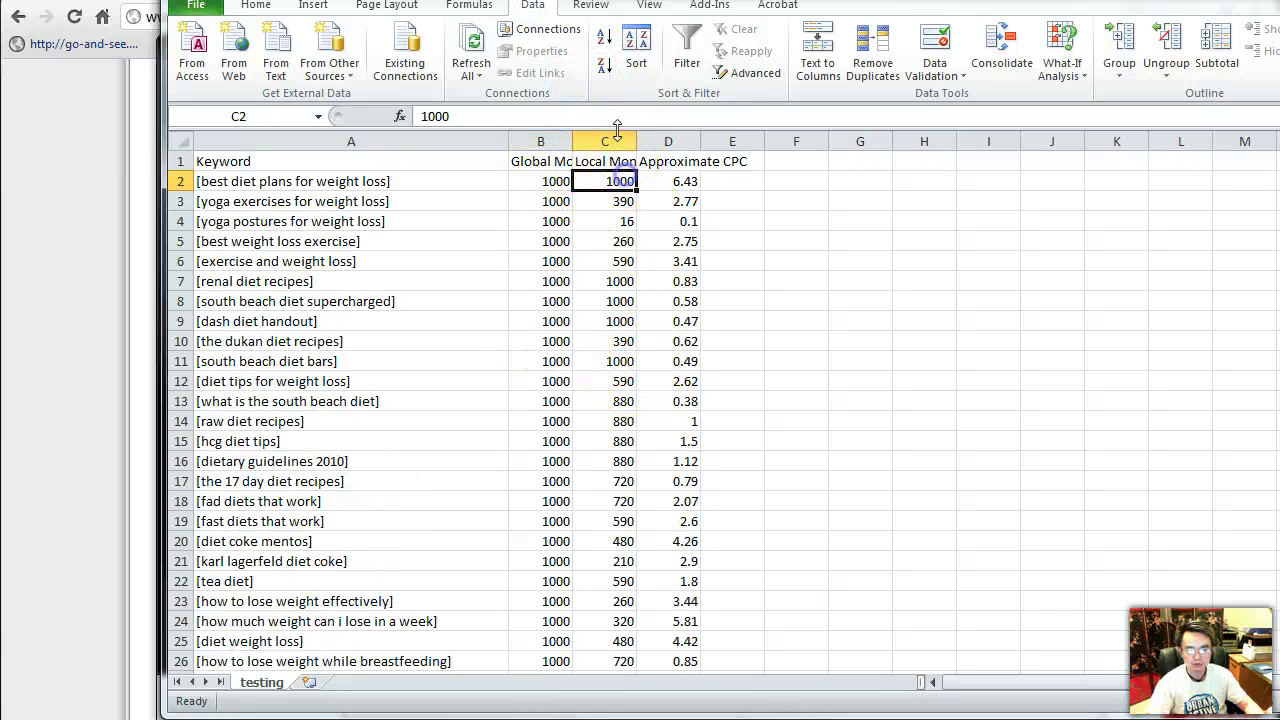
left_click(604, 66)
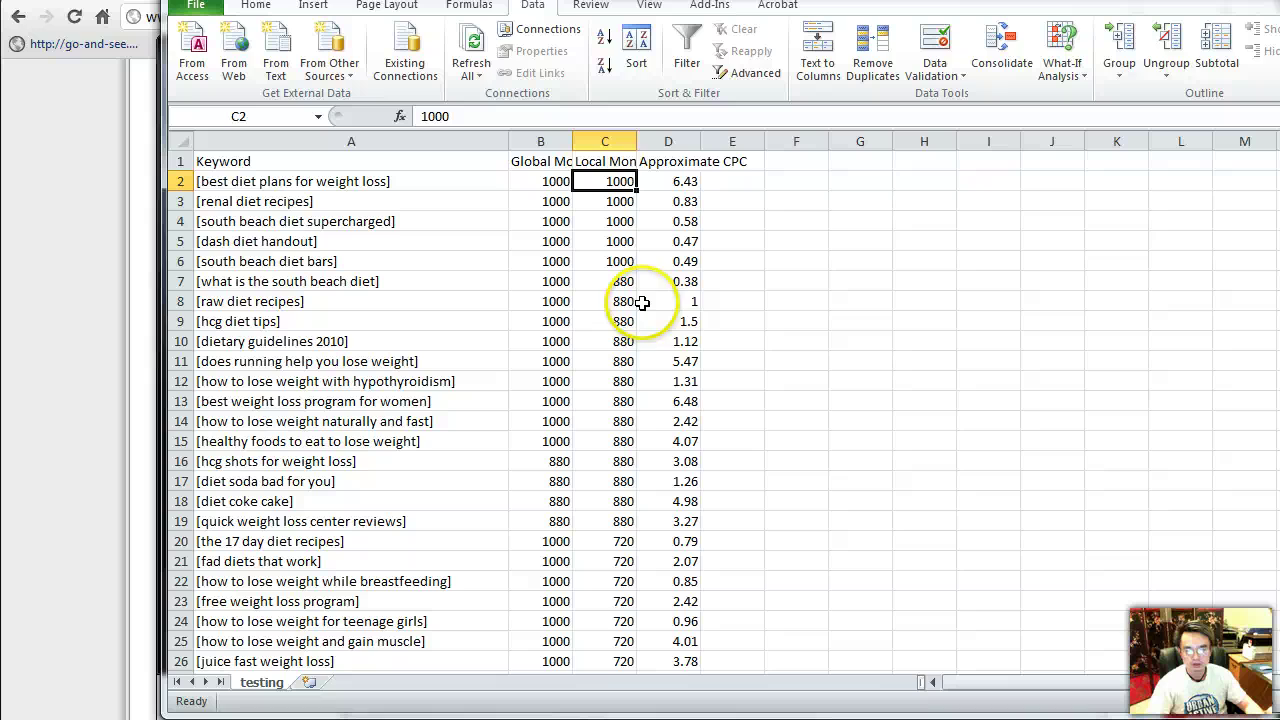
Compare the approximate CPC of the highest-volume keywords and select the "best diet plans for weight loss" row across its four columns.
left_click(621, 261)
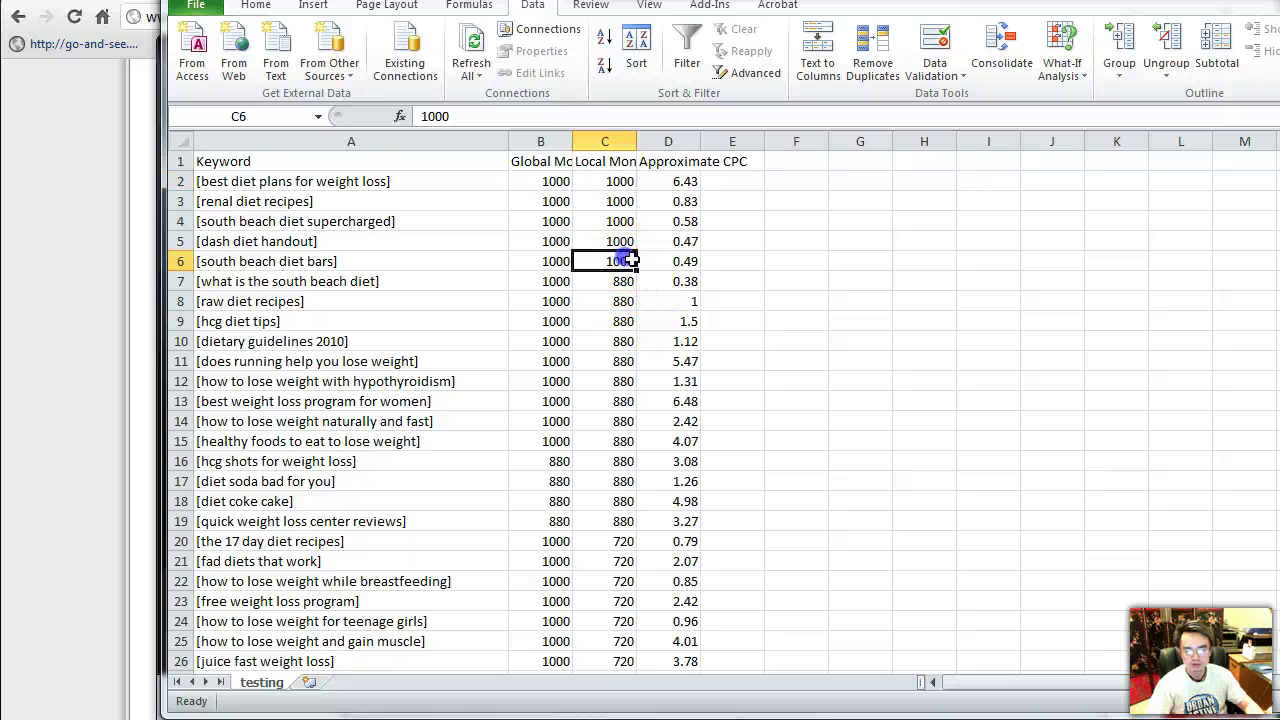
left_click(686, 201)
left_click(688, 241)
left_click(698, 281)
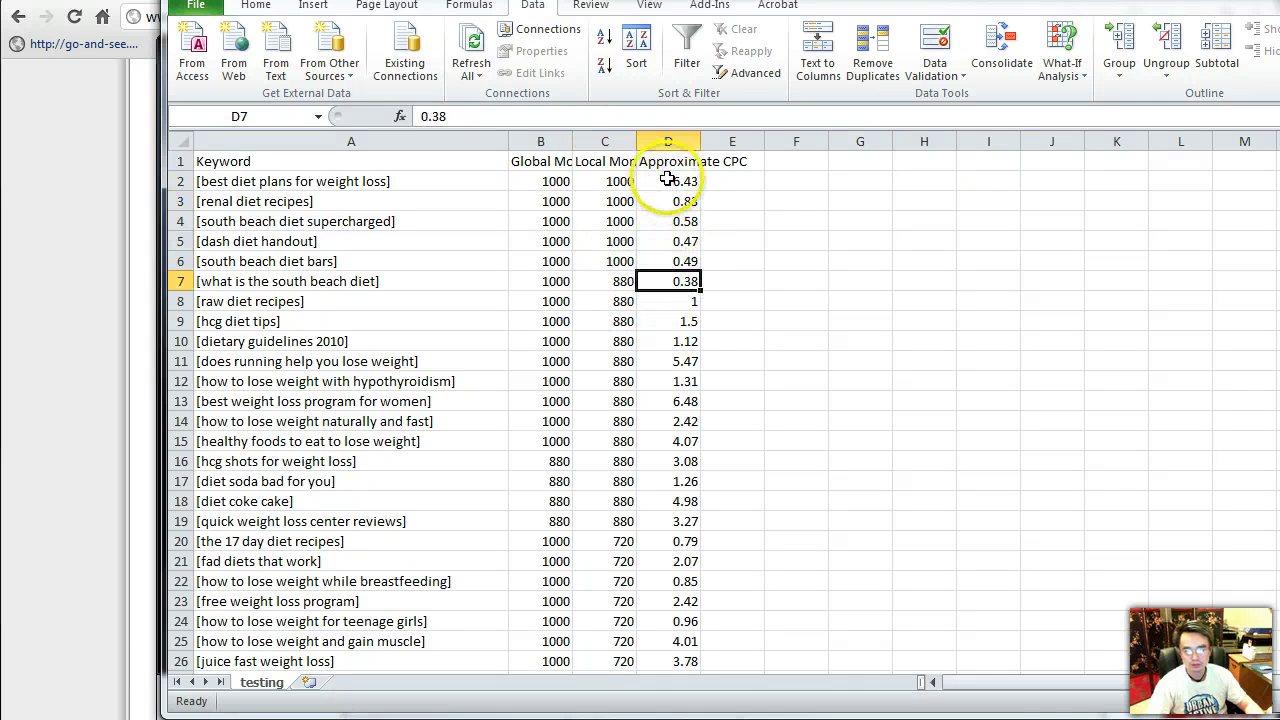
left_click(671, 183)
left_click(354, 177)
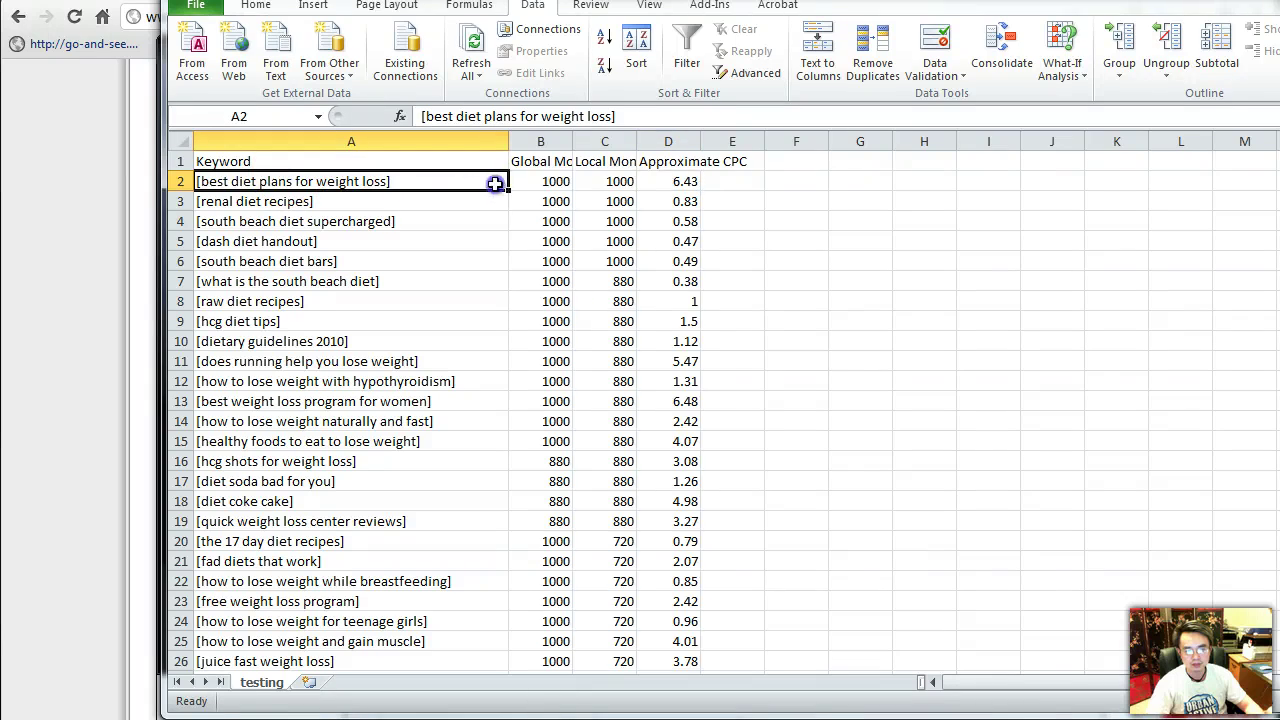
left_click_drag(495, 183, 670, 181)
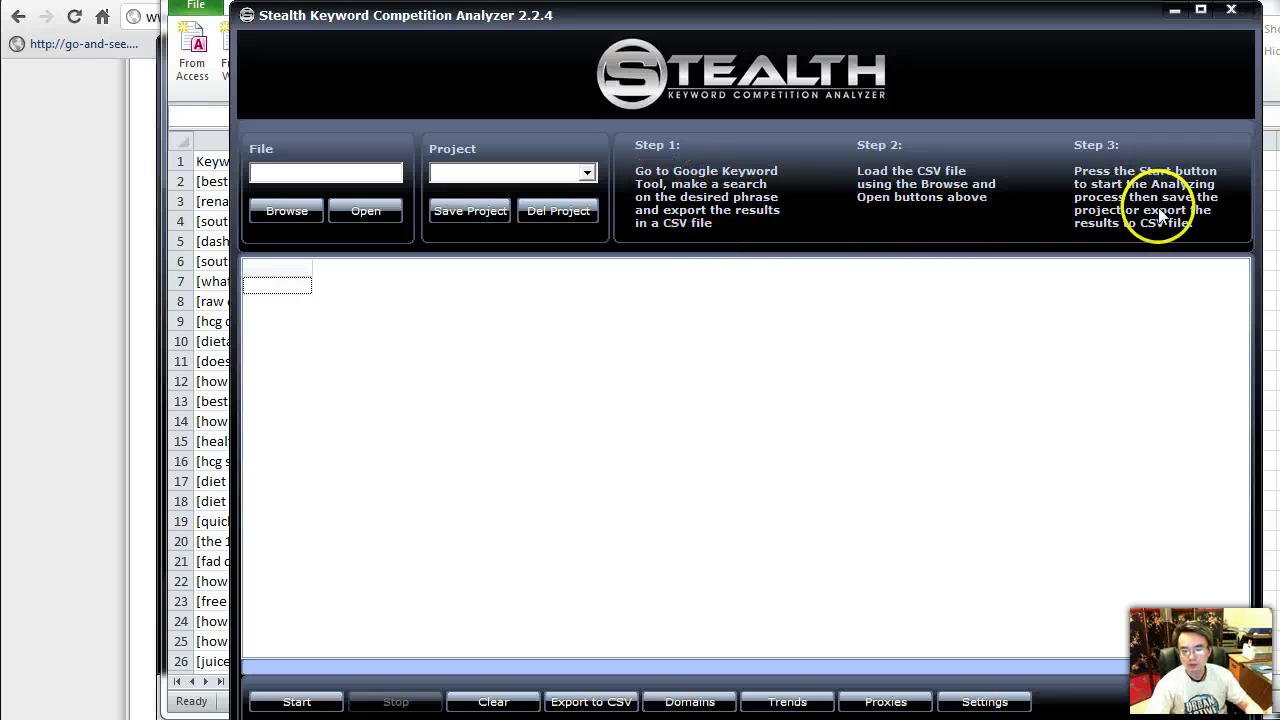
Switch to Stealth Keyword Competition Analyzer, reposition its window, review its three-step instructions and return to the spreadsheet.
left_click_drag(912, 248, 1005, 558)
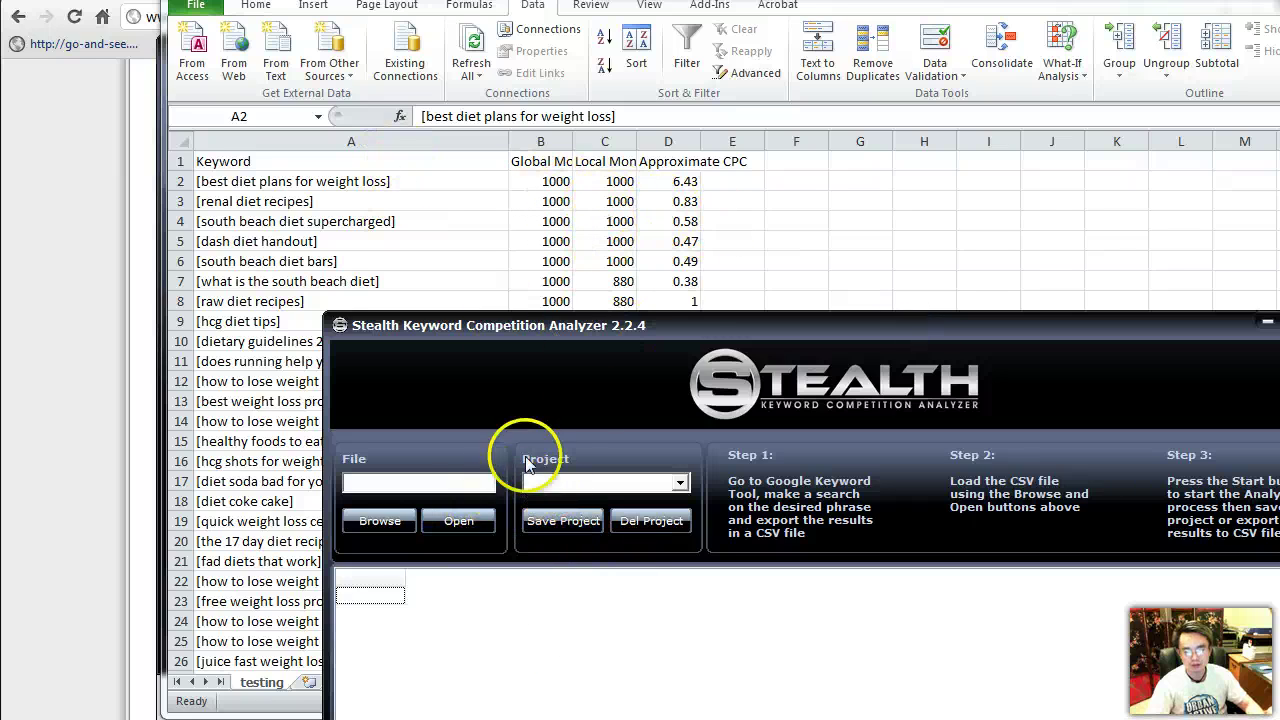
left_click_drag(707, 328, 517, 2)
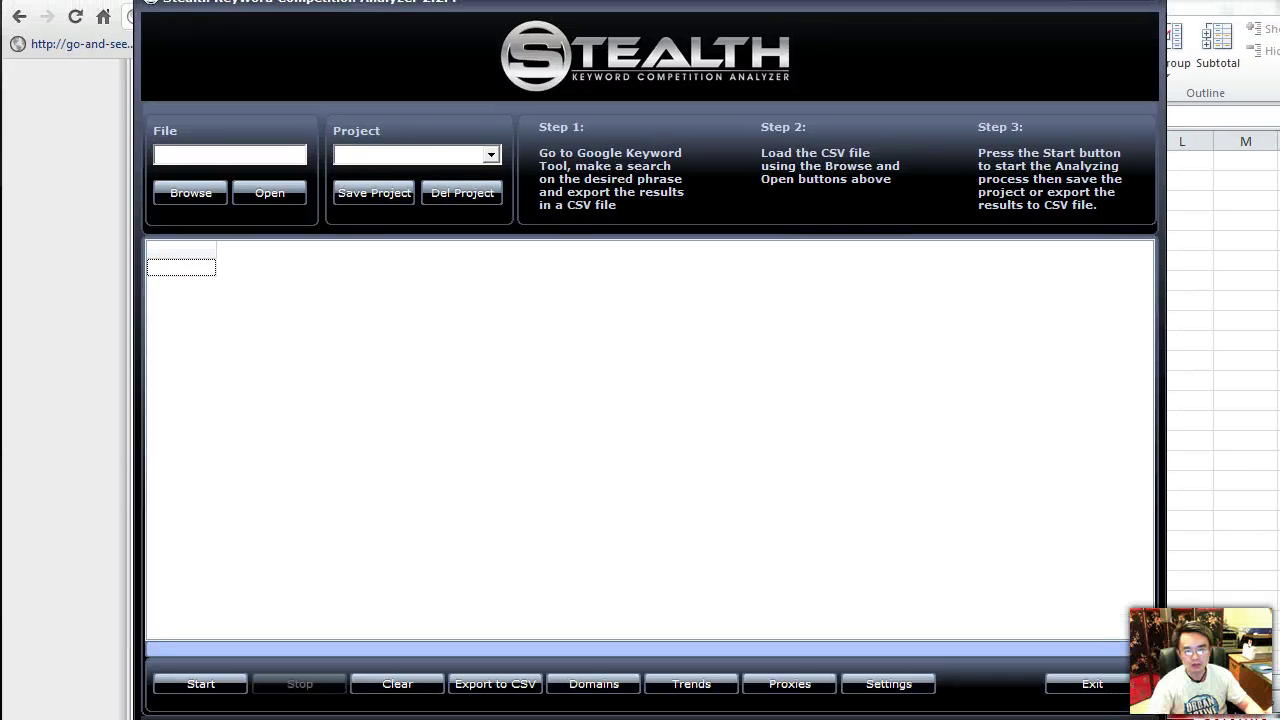
left_click_drag(938, 18, 0, 55)
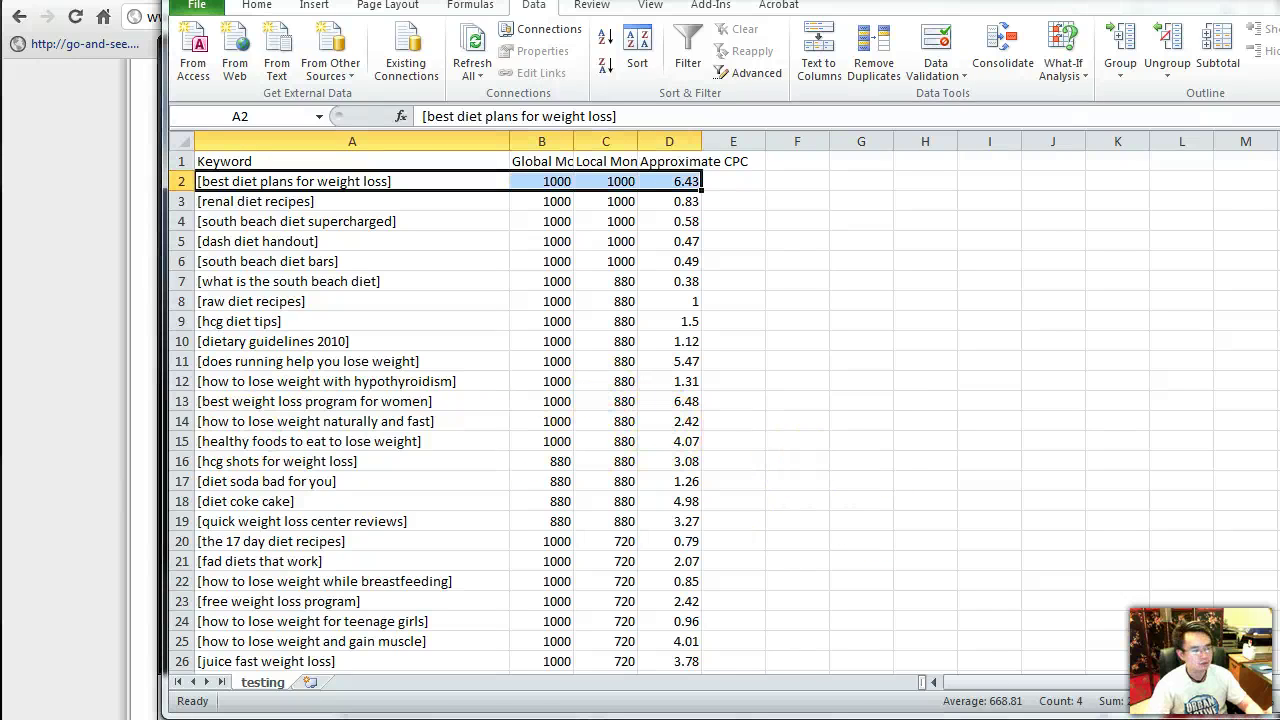
key("alt+Tab")
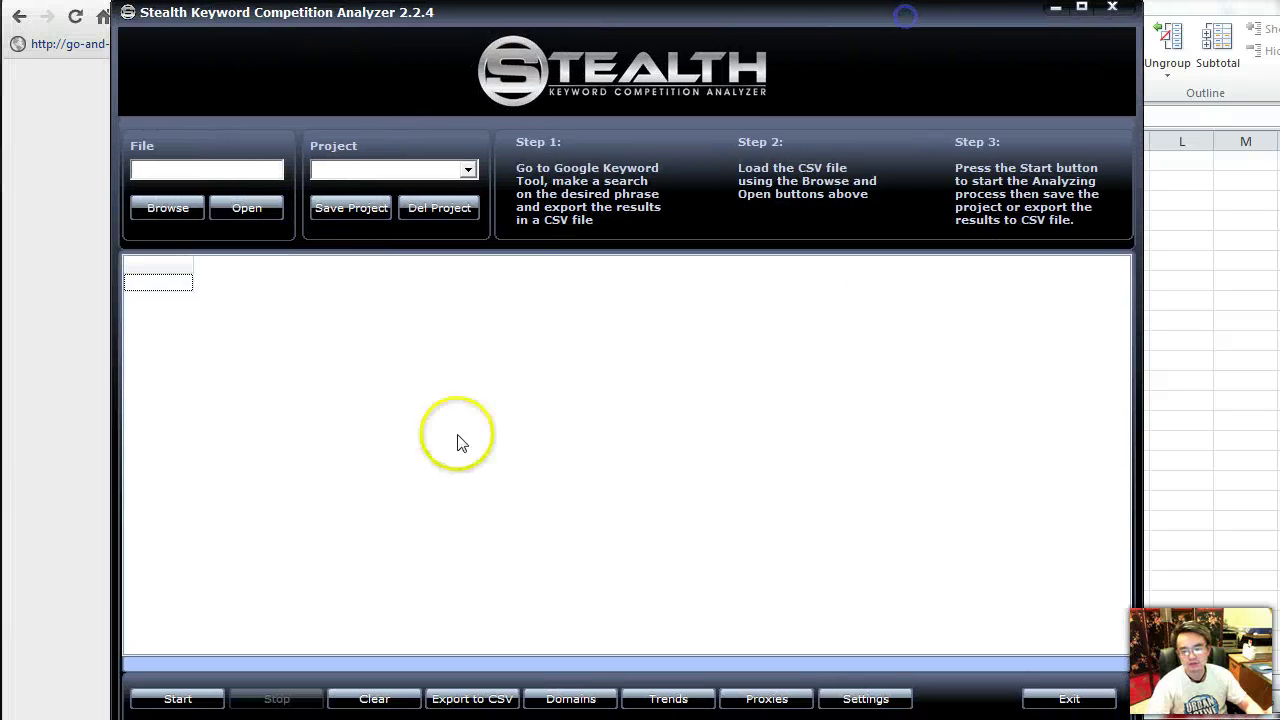
key("alt+Tab")
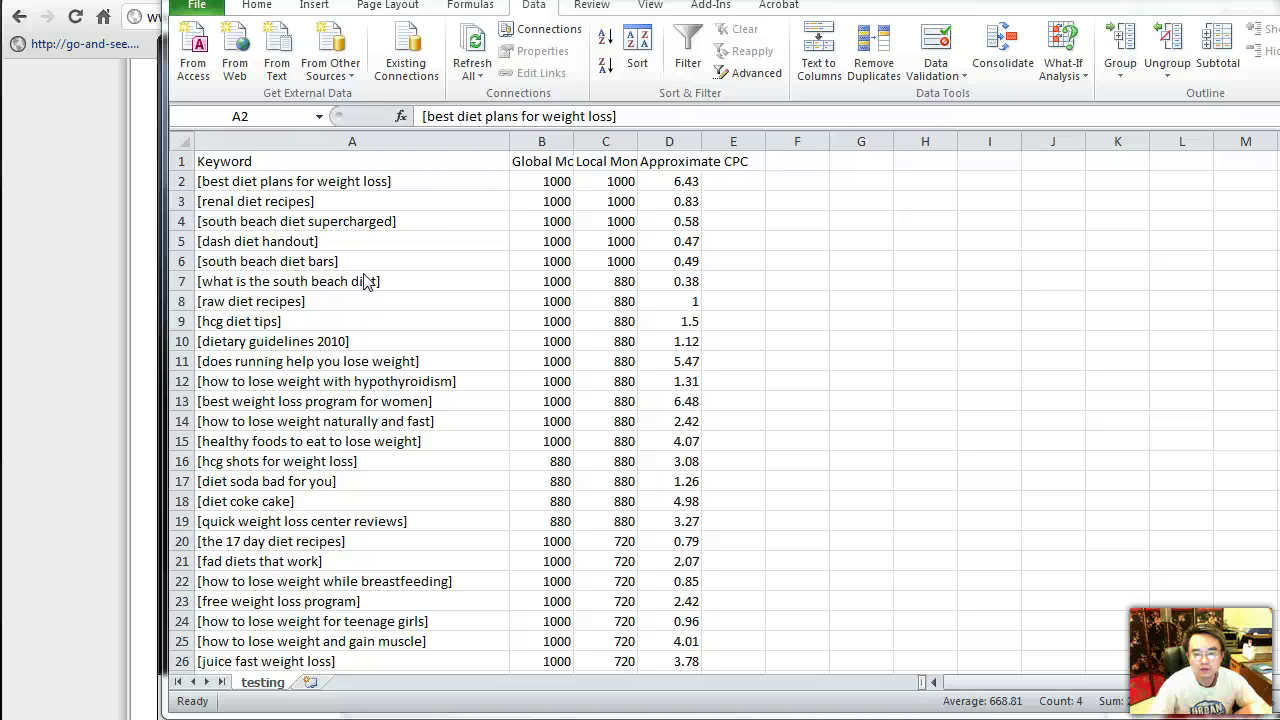
Reposition the testing.csv window and select the "best weight loss program for women" row from the keyword through the CPC column.
left_click(333, 192)
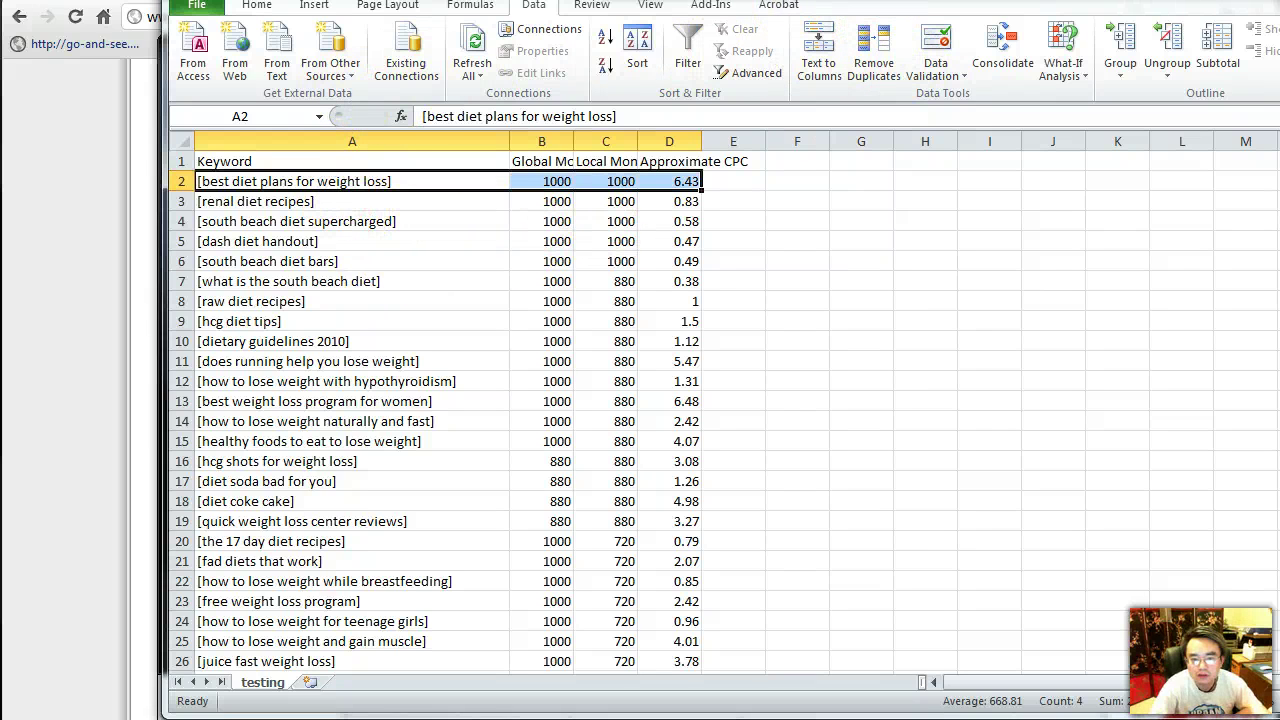
left_click_drag(690, 0, 681, 26)
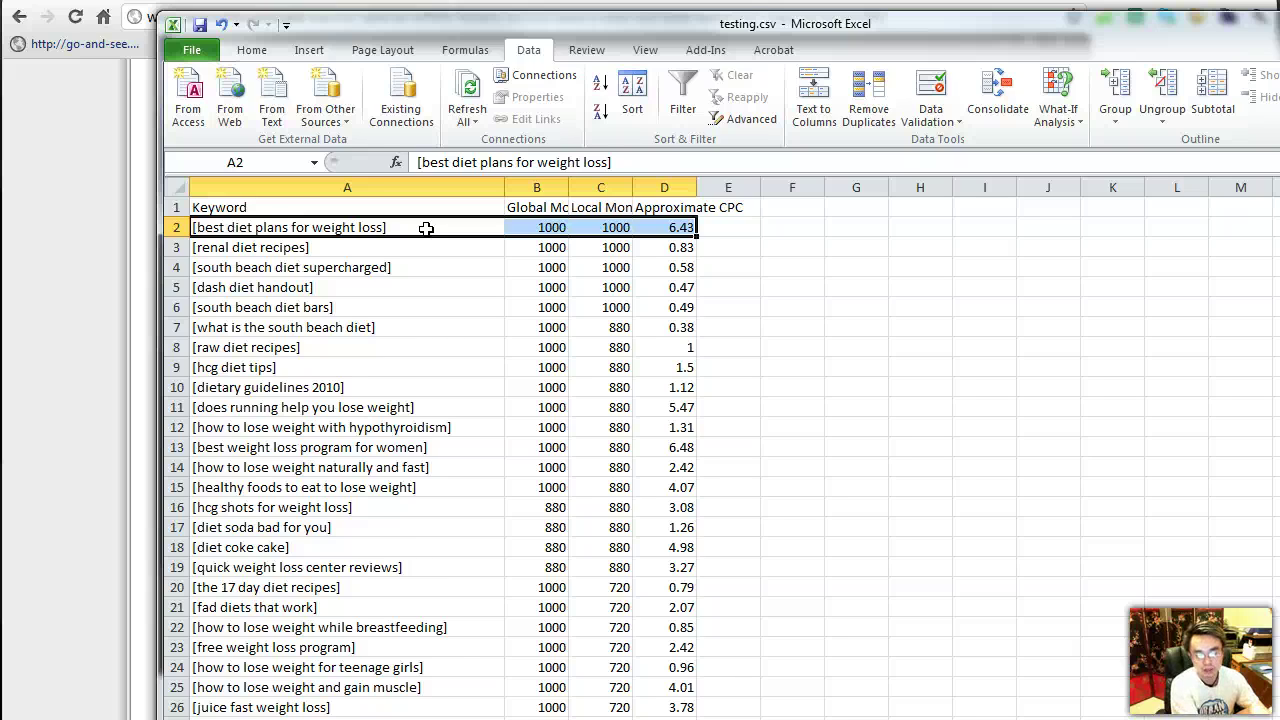
left_click(374, 464)
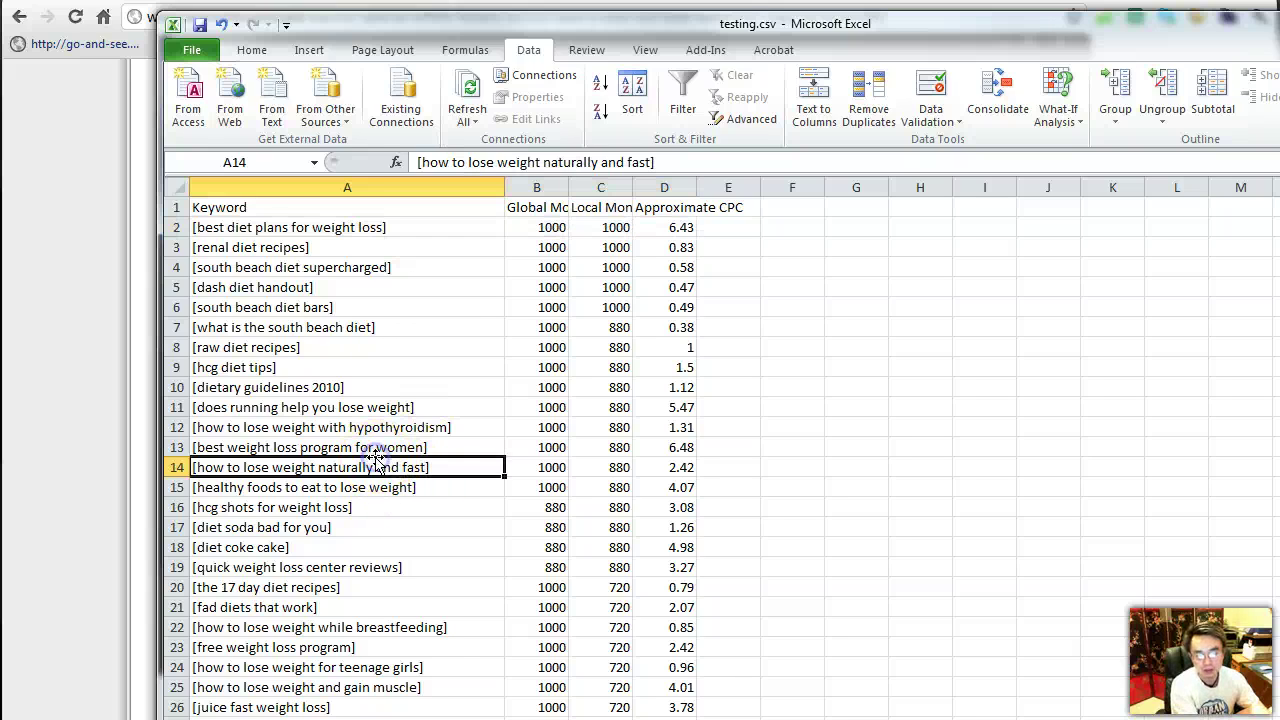
left_click(369, 451)
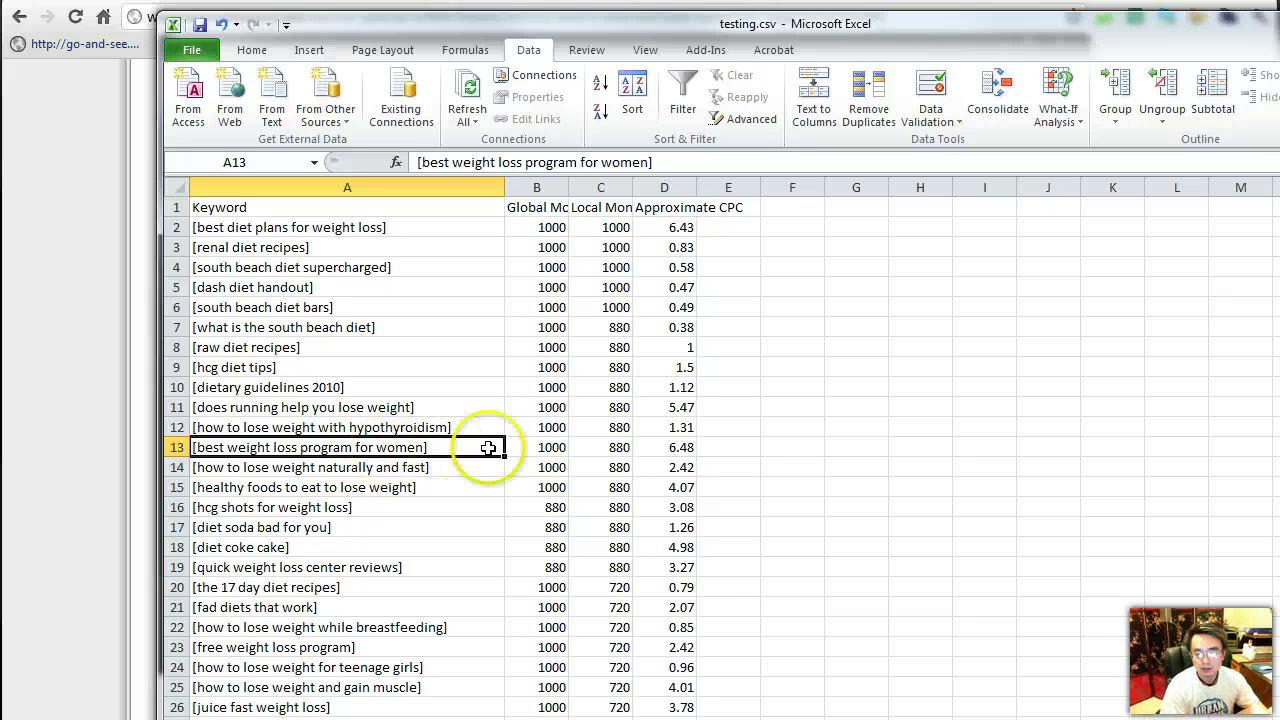
left_click(677, 447)
left_click_drag(677, 447, 311, 447)
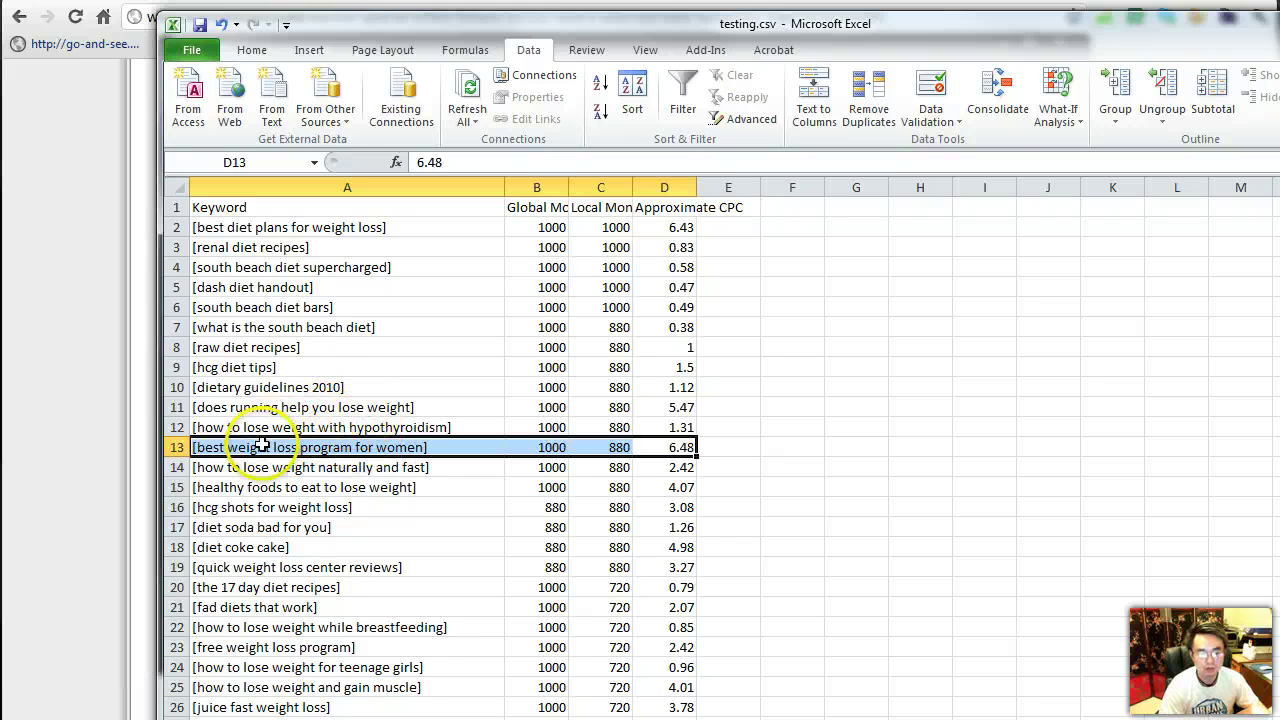
left_click(254, 50)
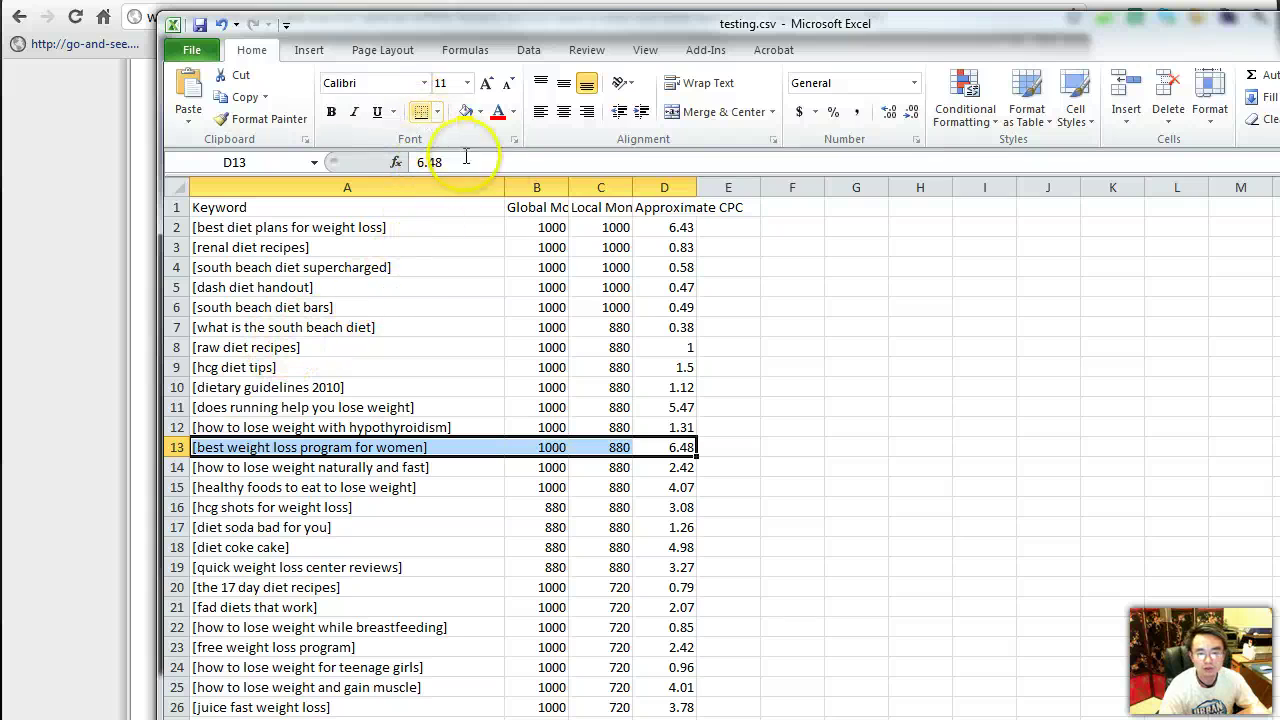
Examine the exported keywords and their local monthly search counts from the highest values down to the lower ones.
scroll(593, 418, "down", 1)
scroll(593, 418, "down", 4)
scroll(593, 418, "up", 5)
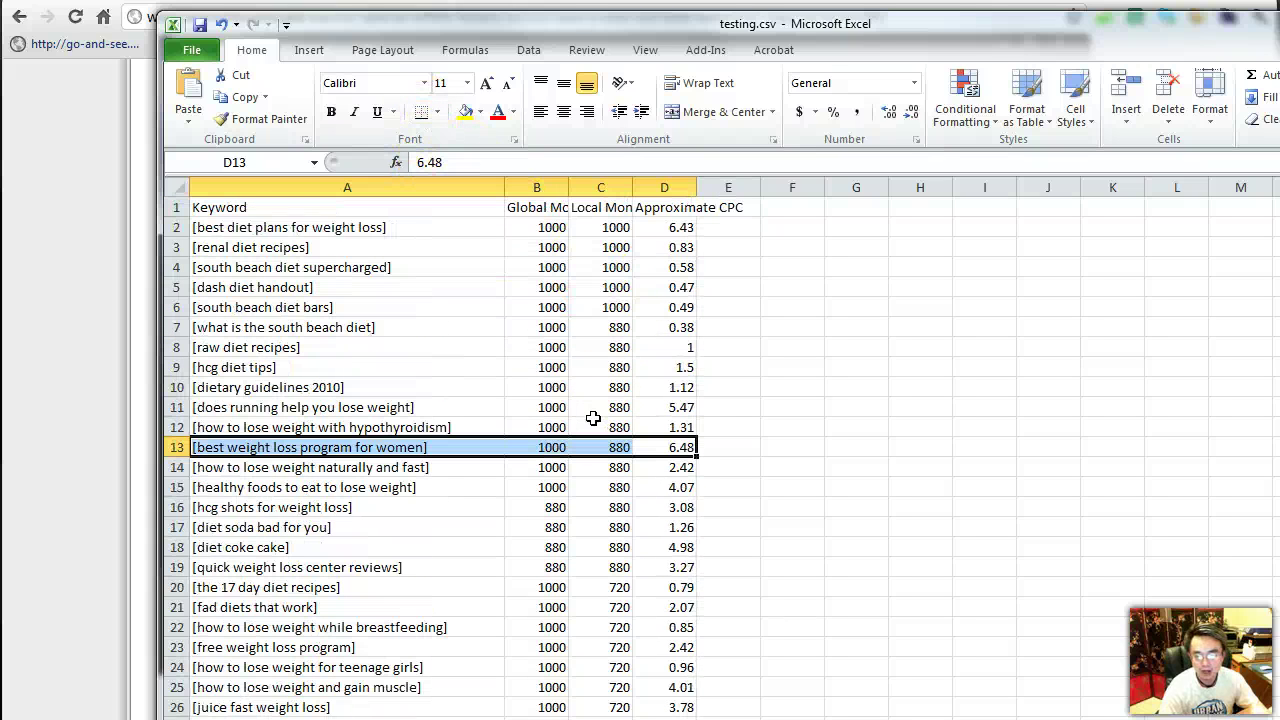
left_click(545, 227)
left_click(600, 232)
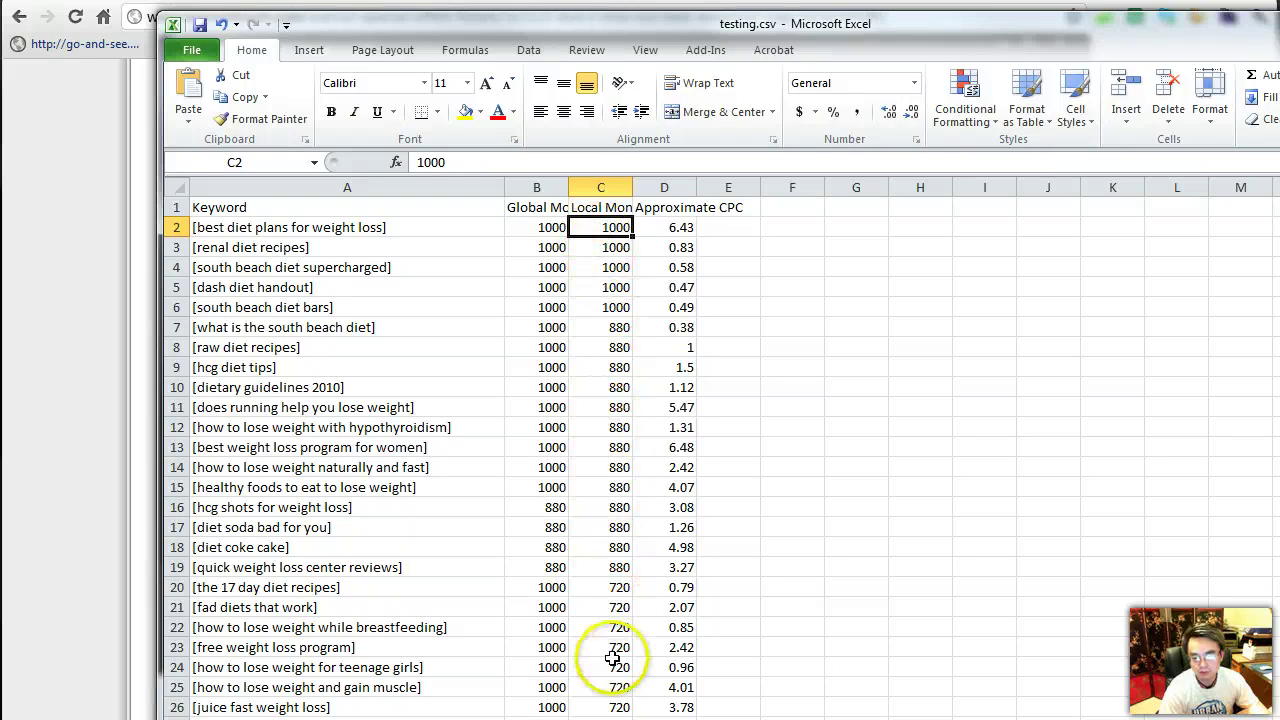
scroll(608, 568, "down", 20)
scroll(604, 567, "down", 20)
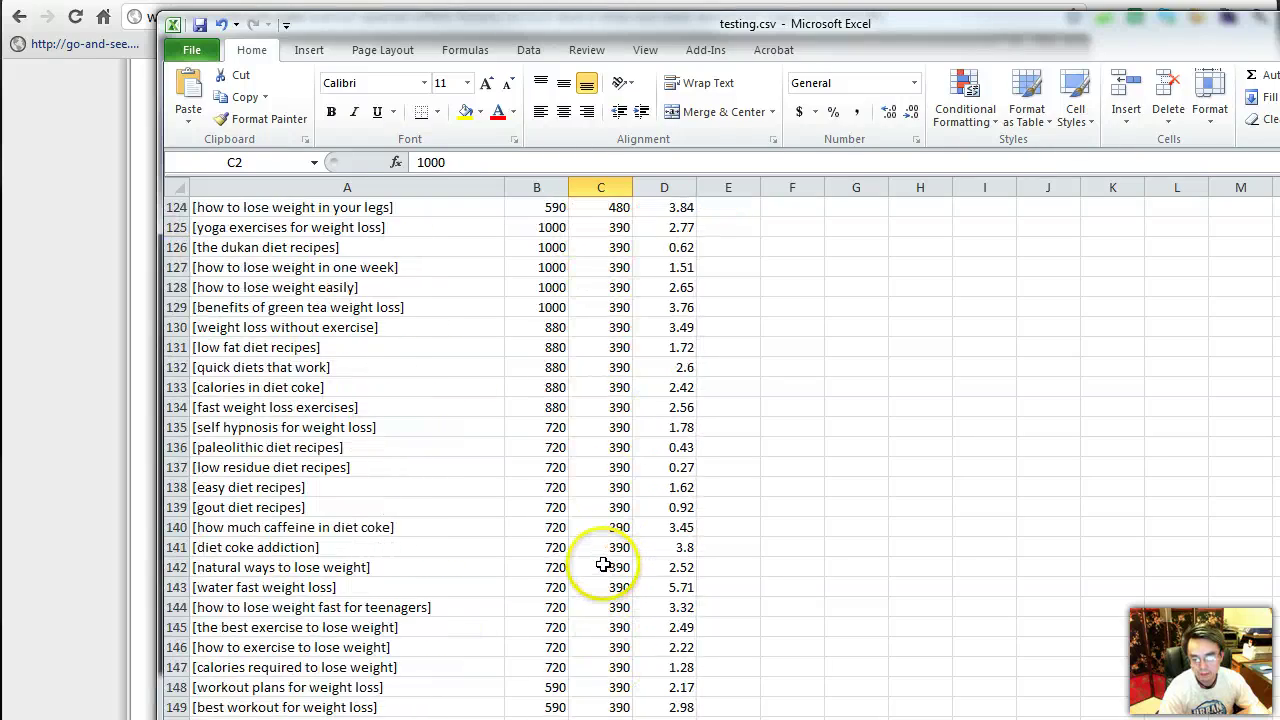
scroll(603, 569, "up", 20)
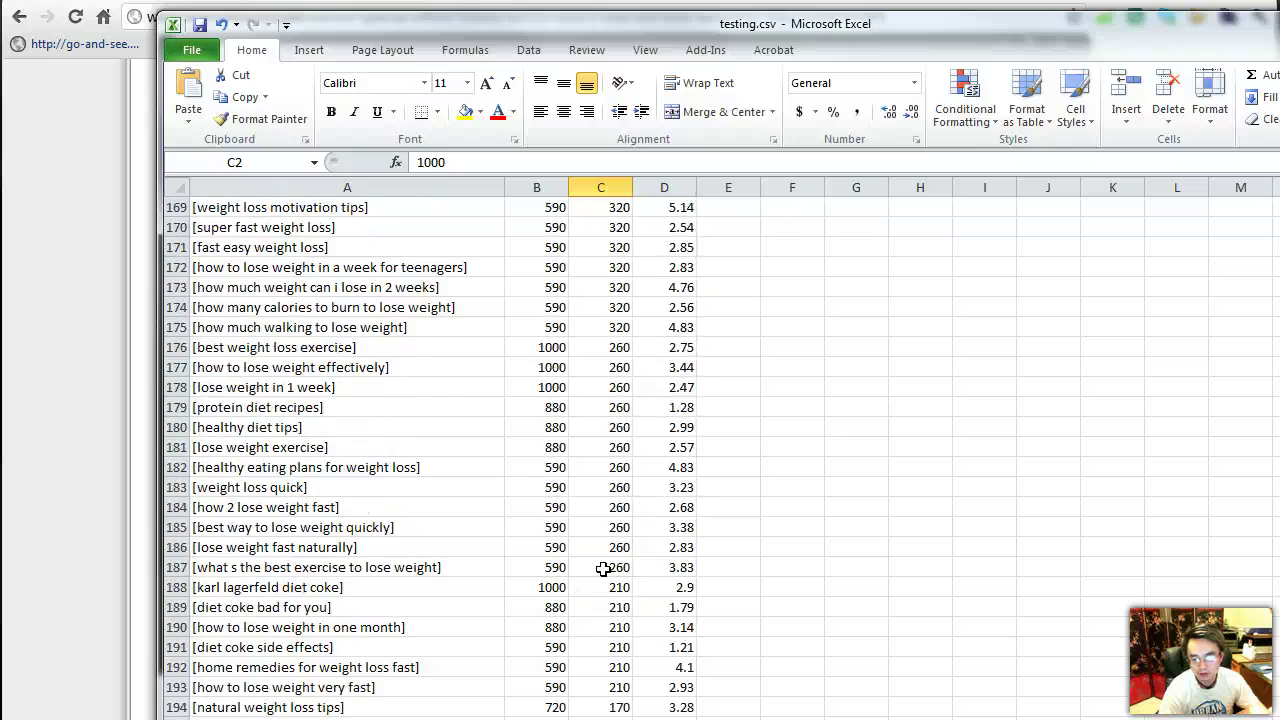
scroll(601, 569, "up", 14)
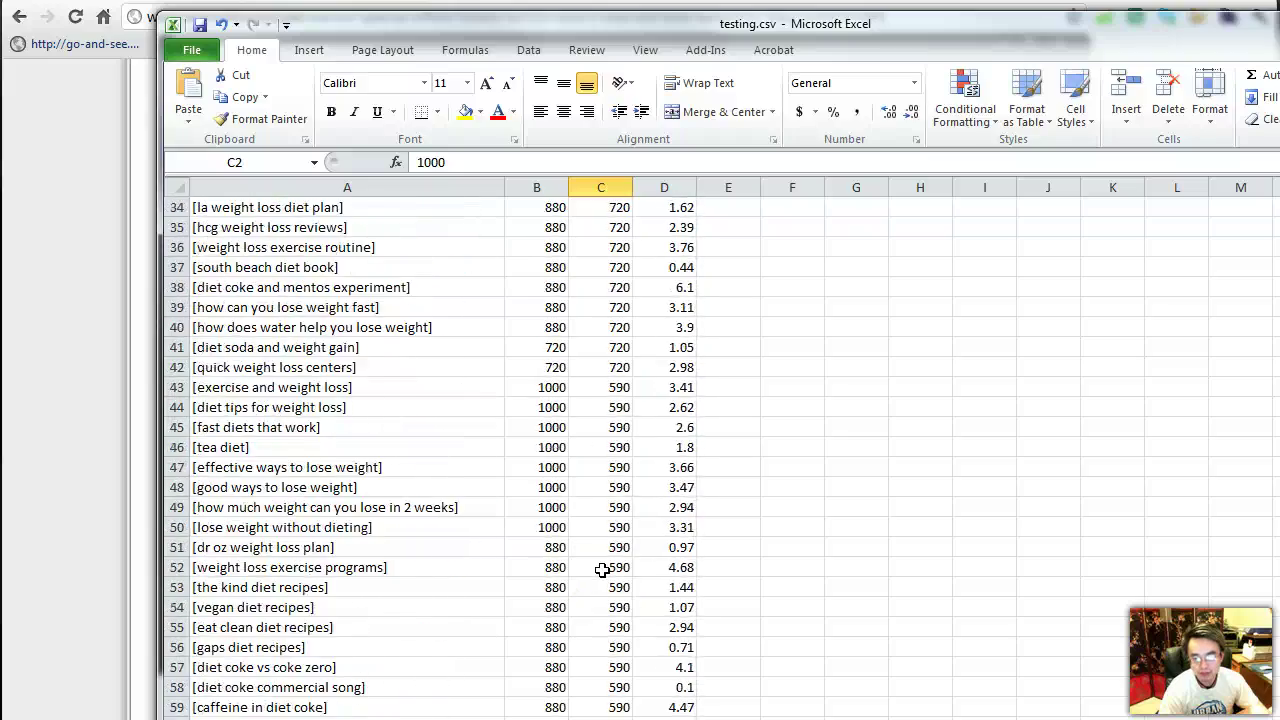
scroll(600, 567, "down", 17)
scroll(600, 567, "down", 20)
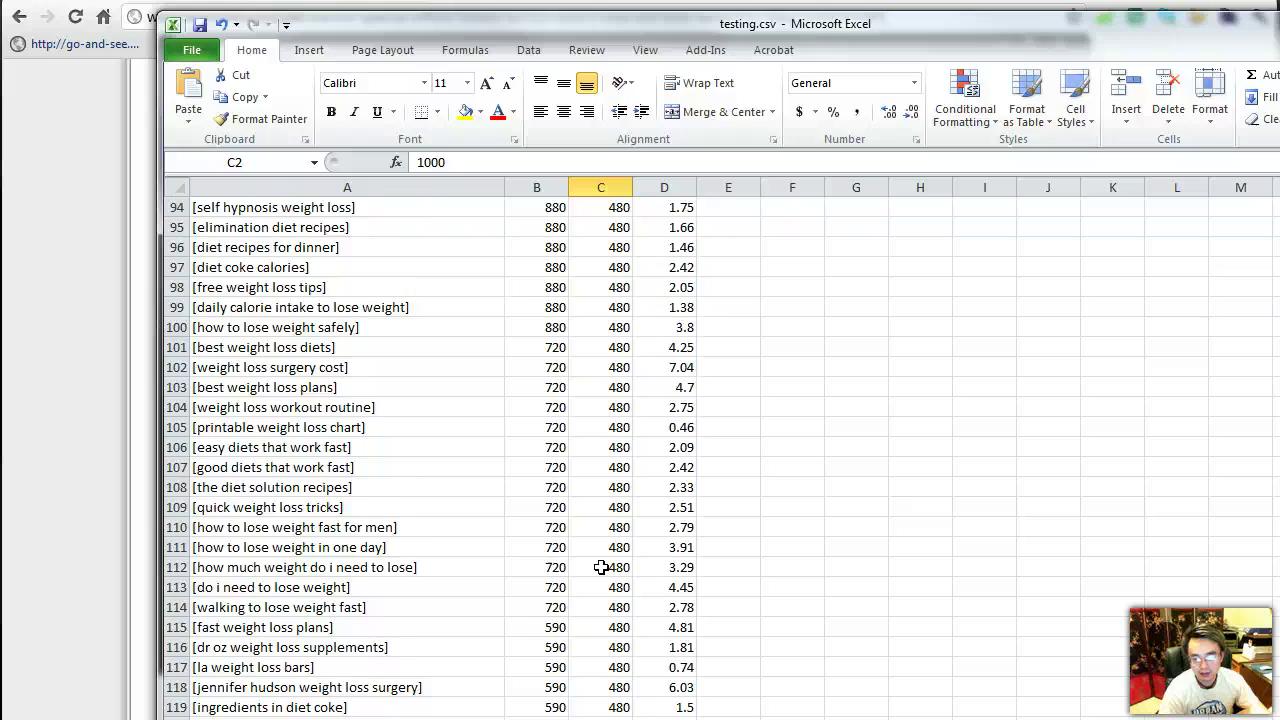
scroll(600, 567, "down", 11)
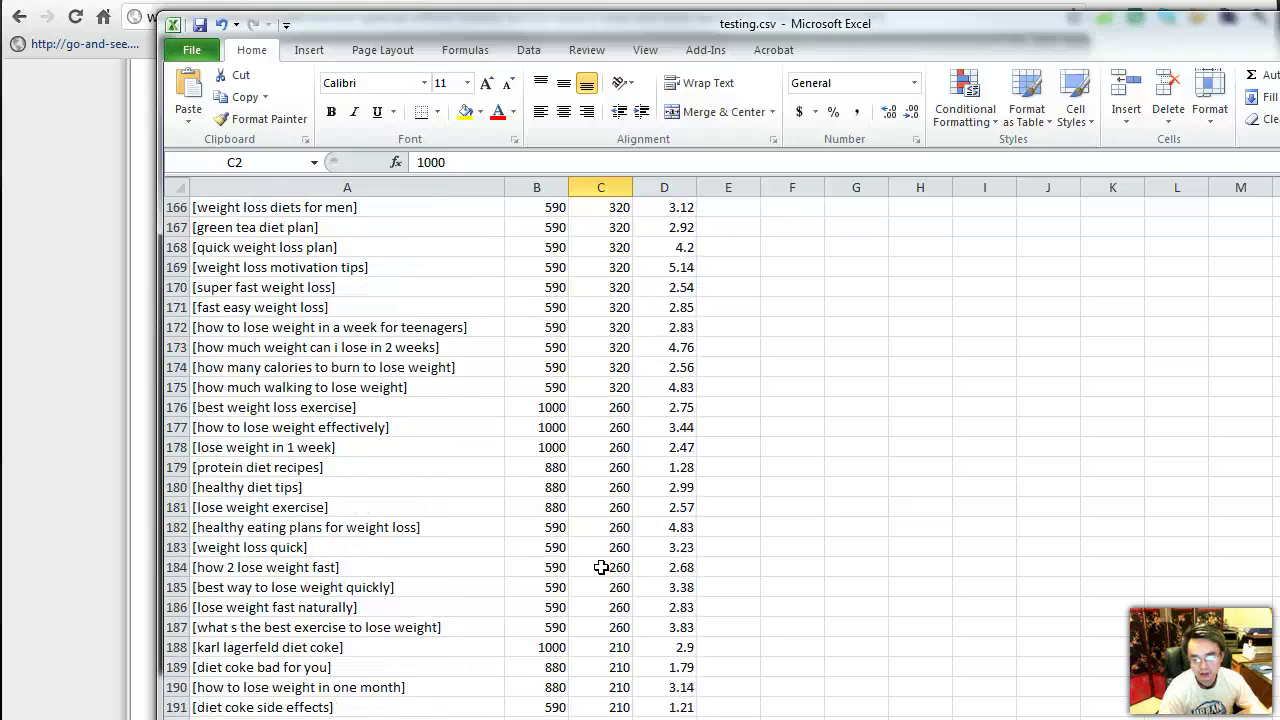
scroll(600, 567, "up", 11)
scroll(600, 567, "up", 20)
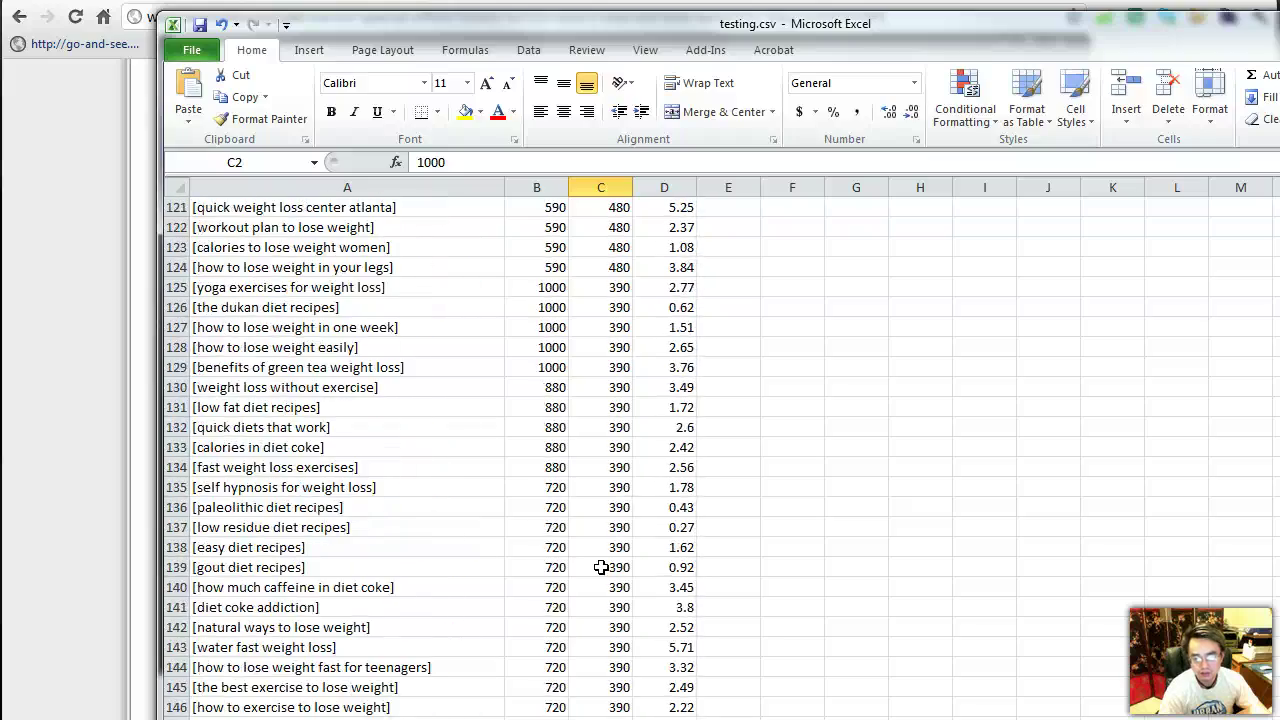
scroll(600, 567, "up", 17)
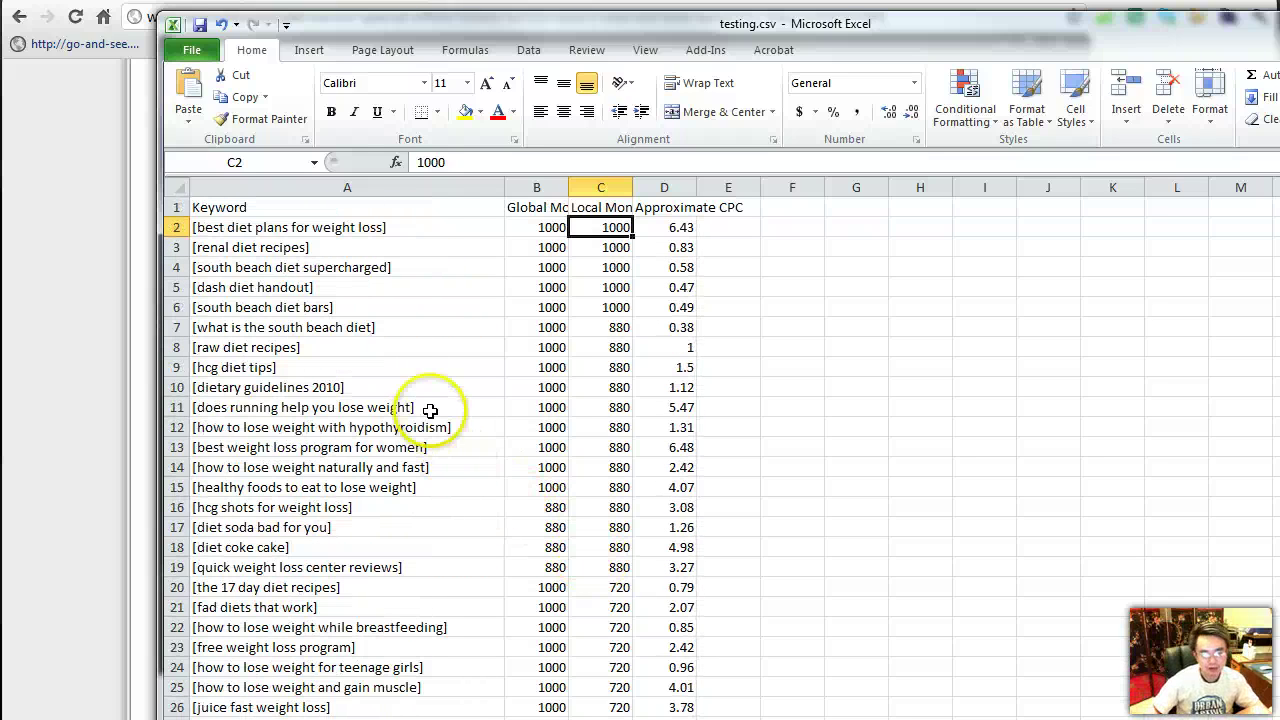
left_click(226, 226)
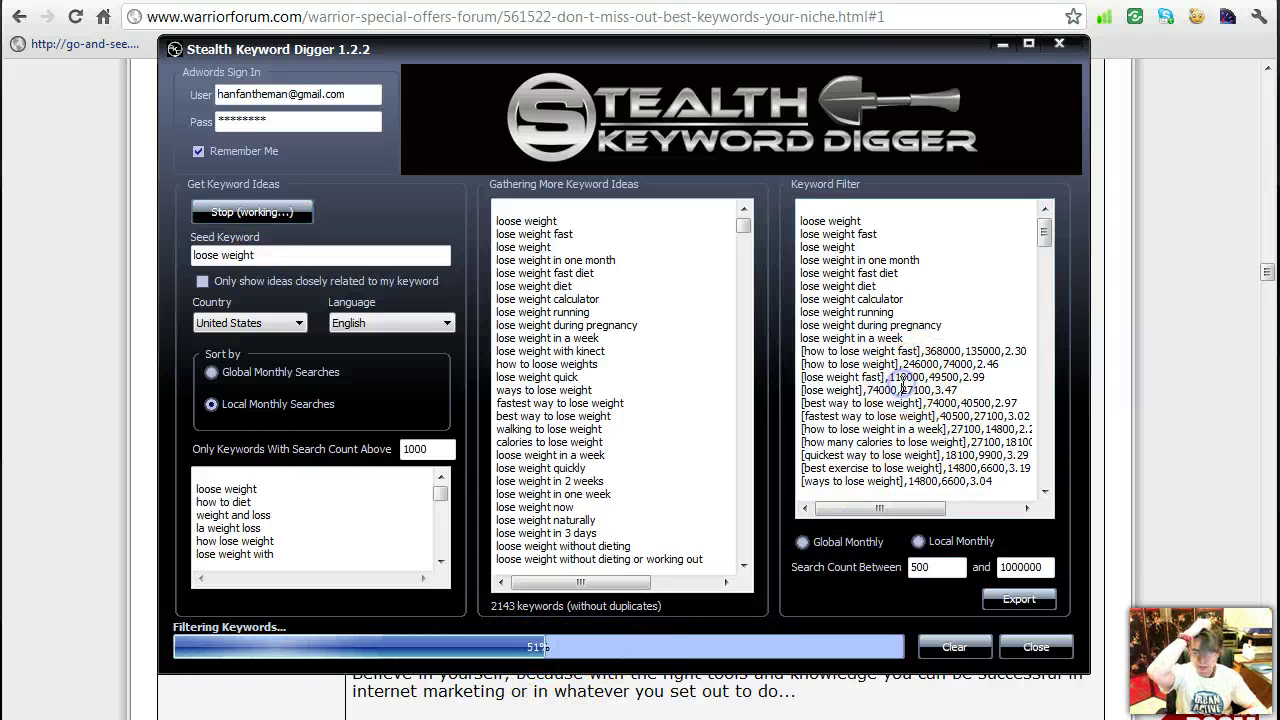
Look through the filtered keywords in Stealth Keyword Digger and choose the Global Monthly search count filter.
scroll(903, 385, "down", 7)
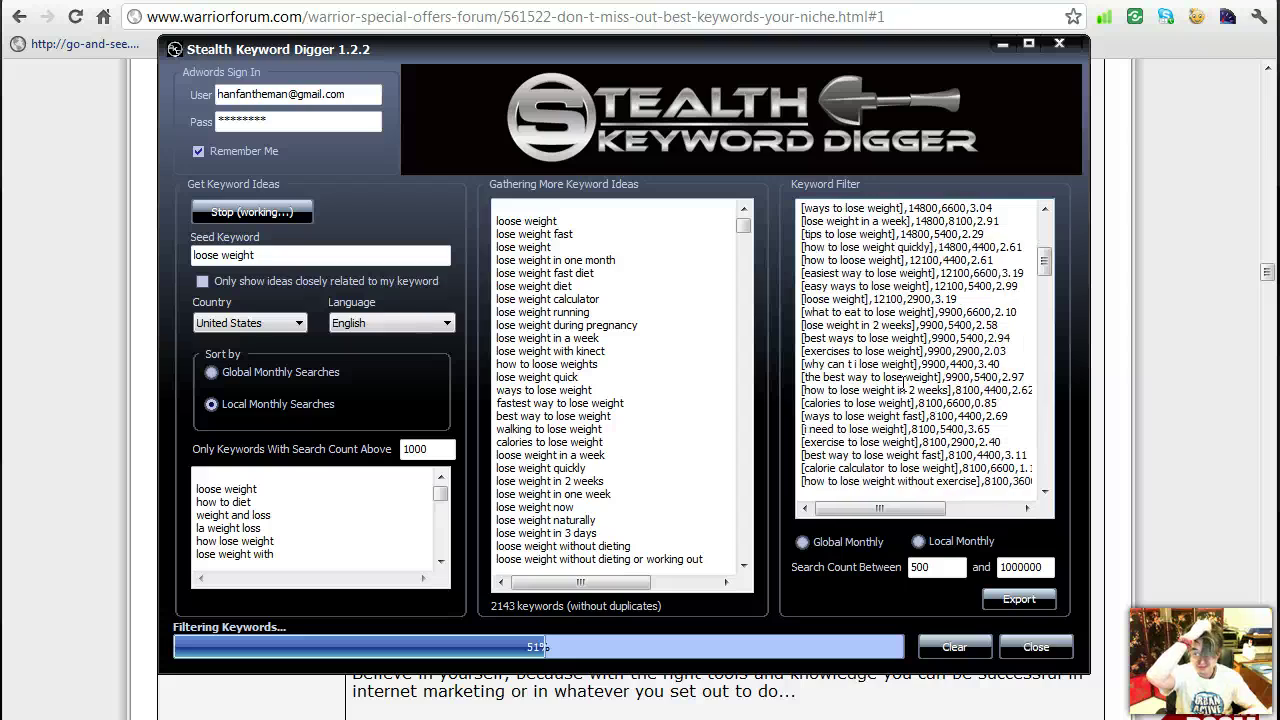
scroll(903, 385, "down", 10)
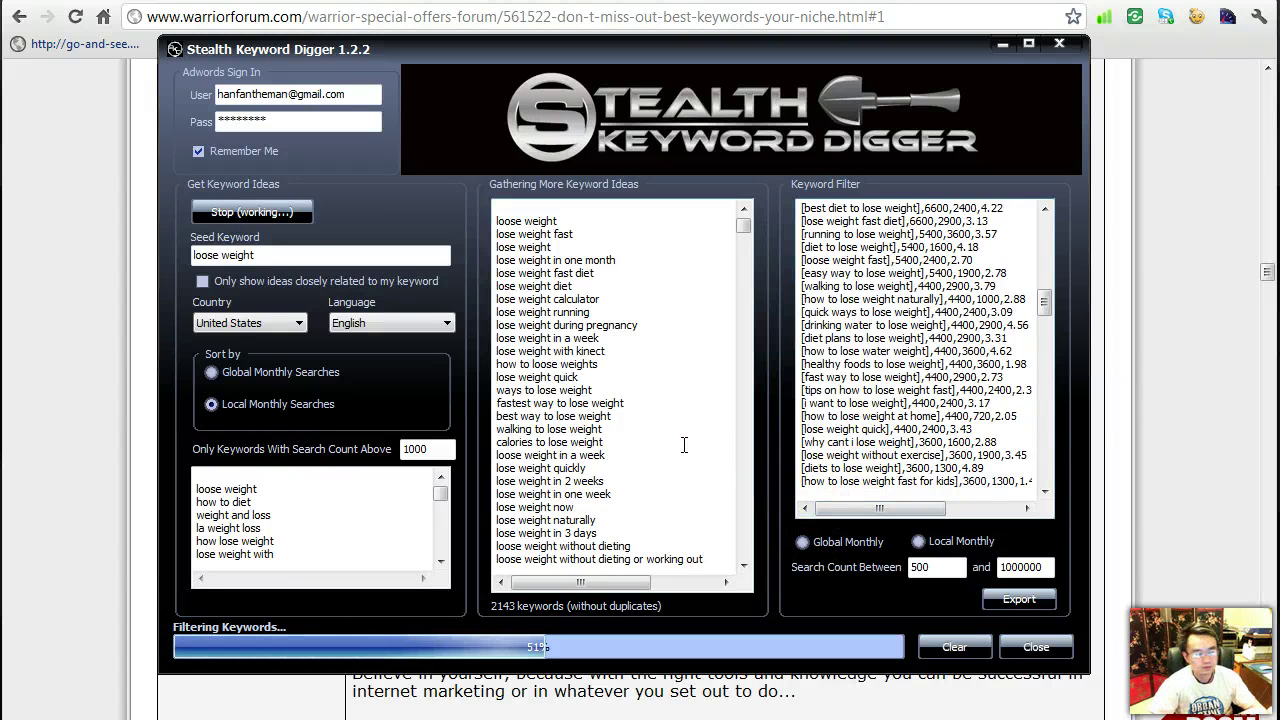
left_click(837, 544)
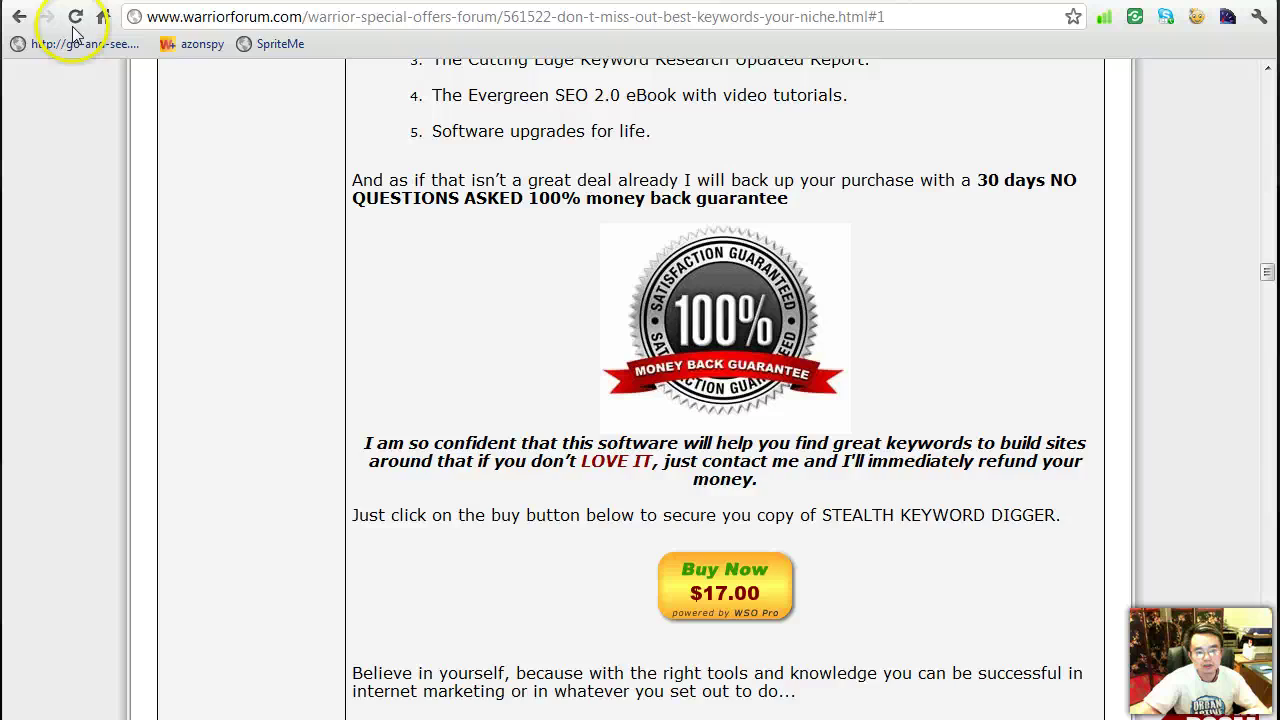
Switch to the Stealth Keyword Digger bonus download page and review the WP SEO Automation and Mass URL Pinger bonuses.
left_click(100, 1)
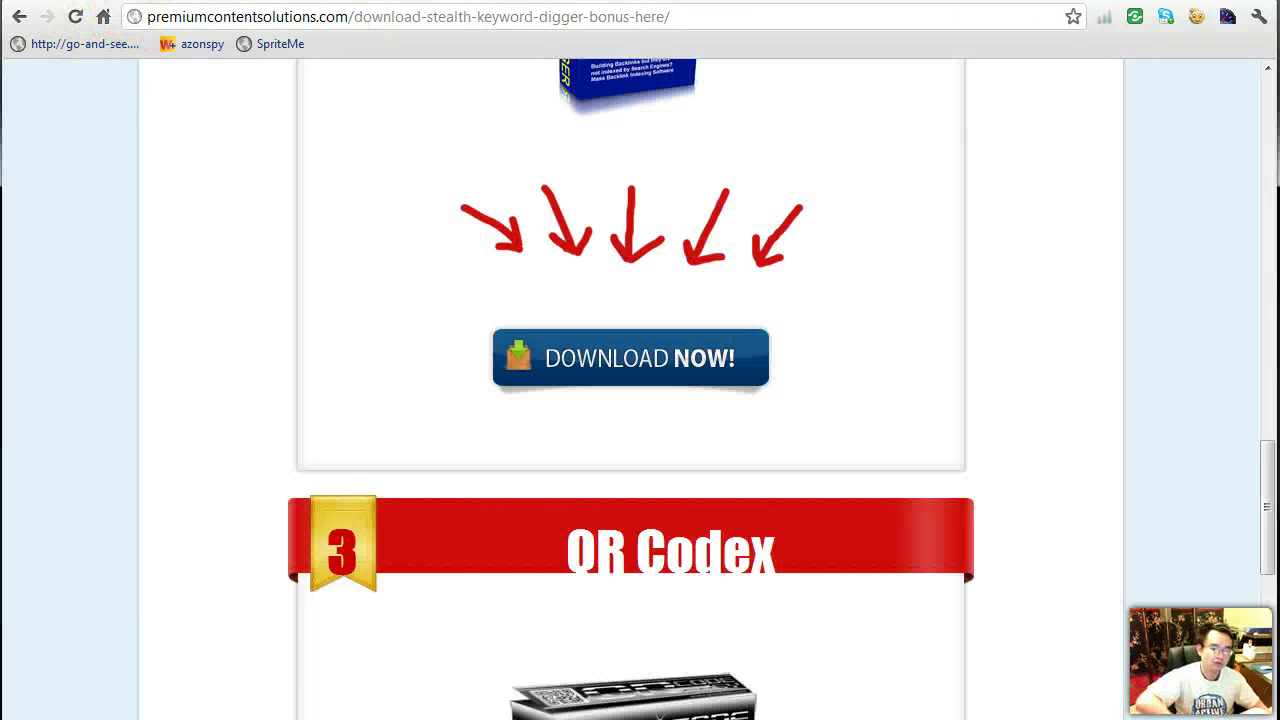
scroll(366, 409, "up", 15)
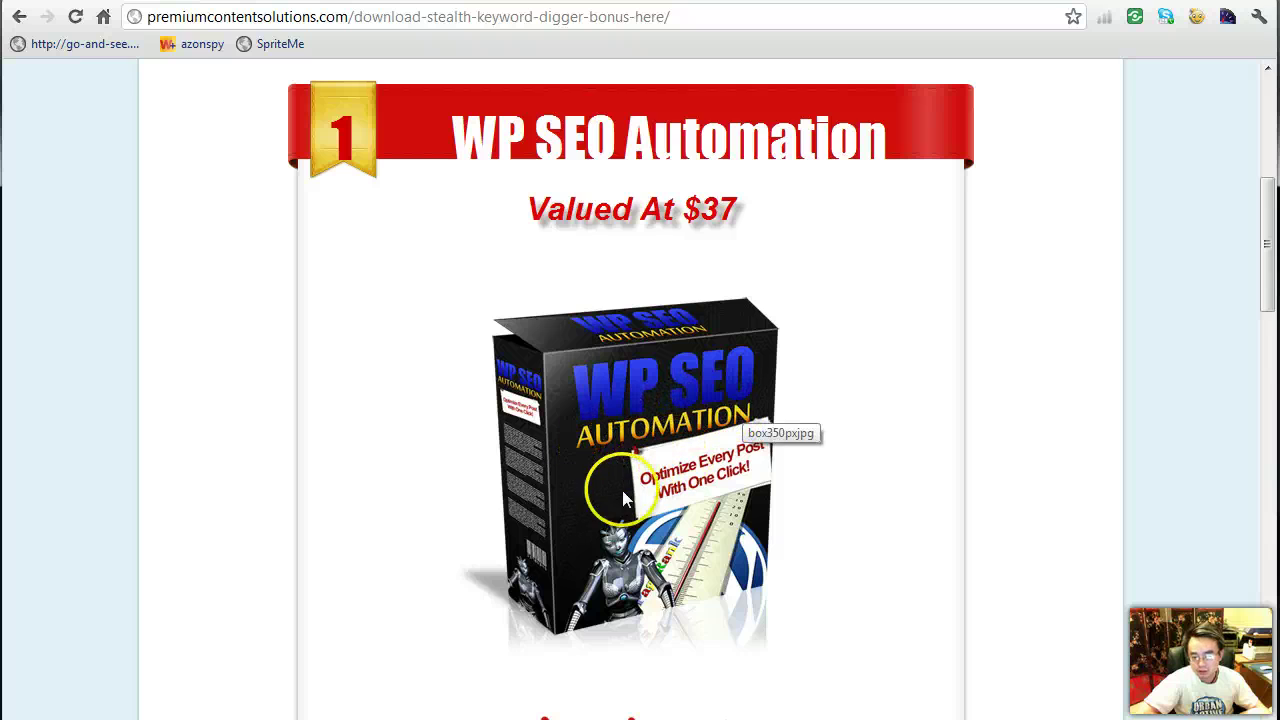
scroll(625, 500, "down", 1)
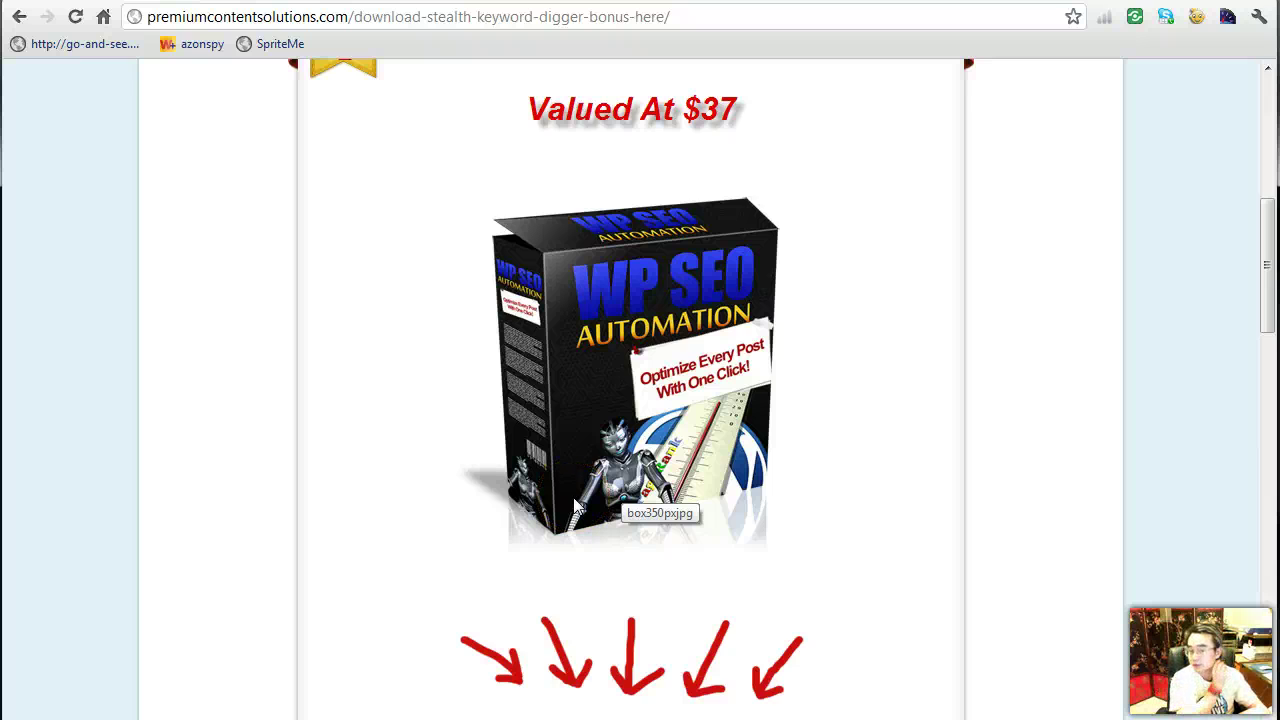
scroll(573, 506, "down", 8)
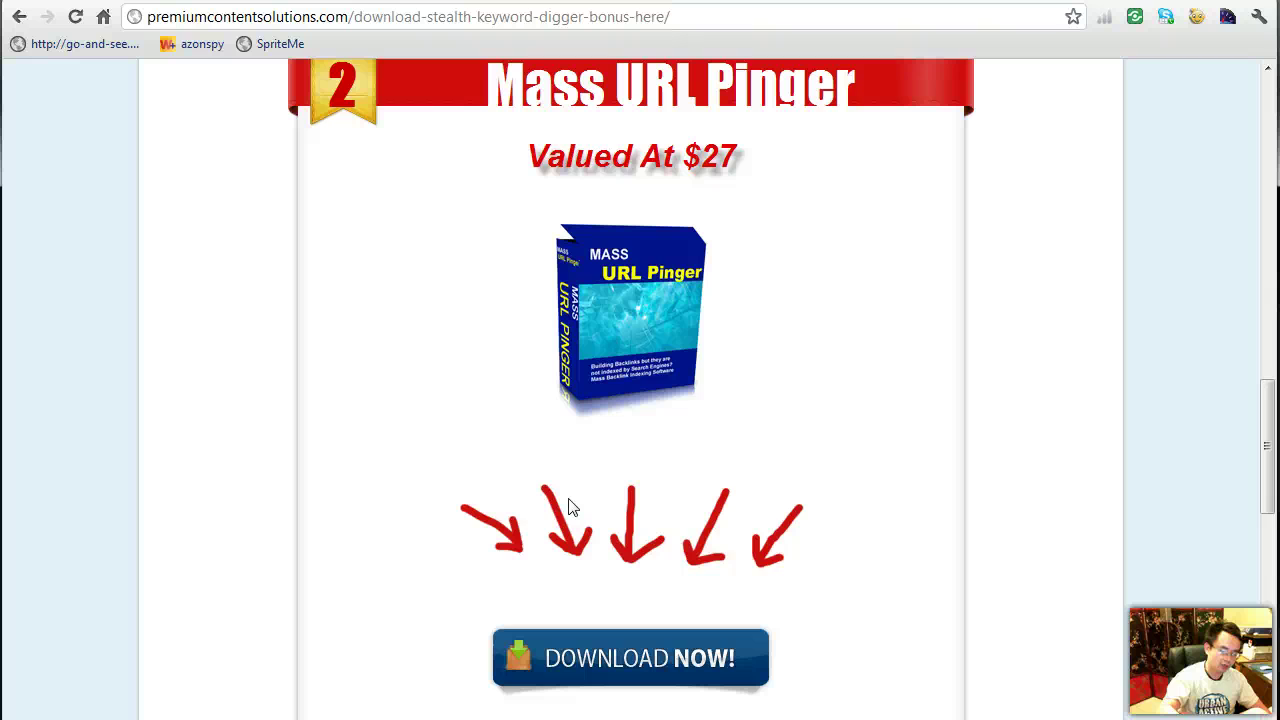
Review the QR Codex bonus and compare it with the WP SEO Automation and Mass URL Pinger bonuses on the download page.
scroll(568, 507, "down", 7)
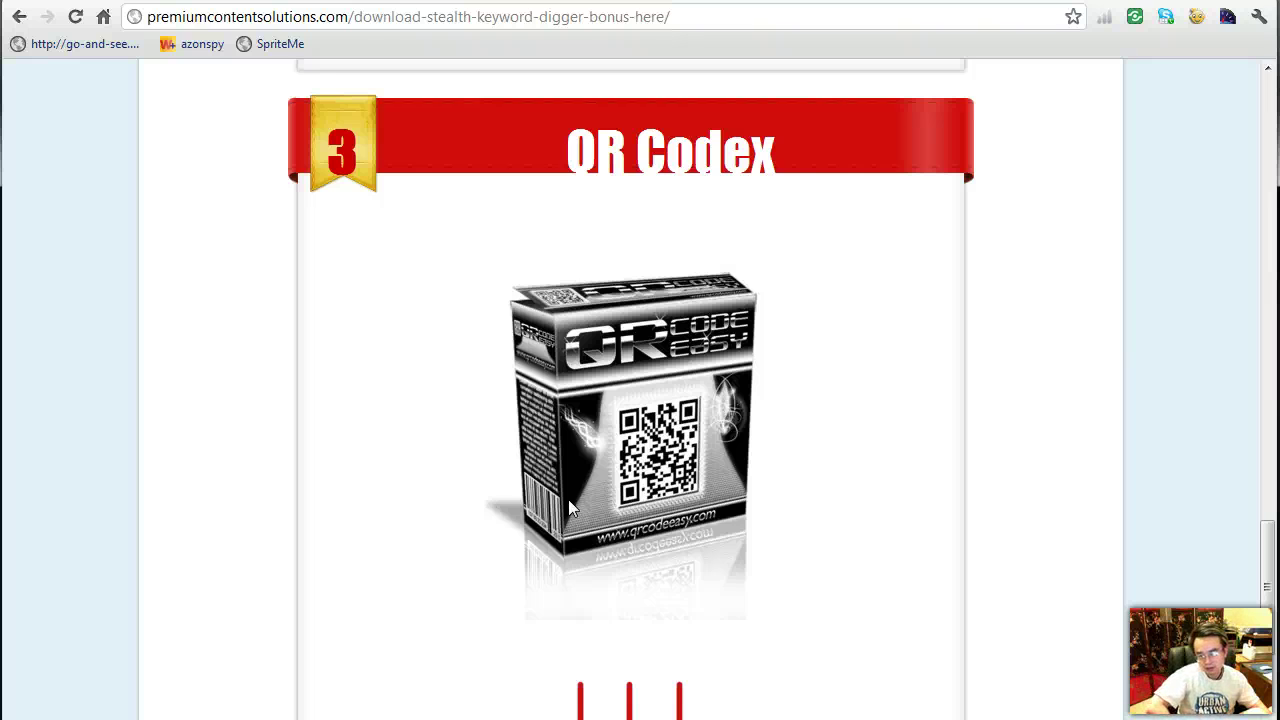
scroll(568, 507, "down", 1)
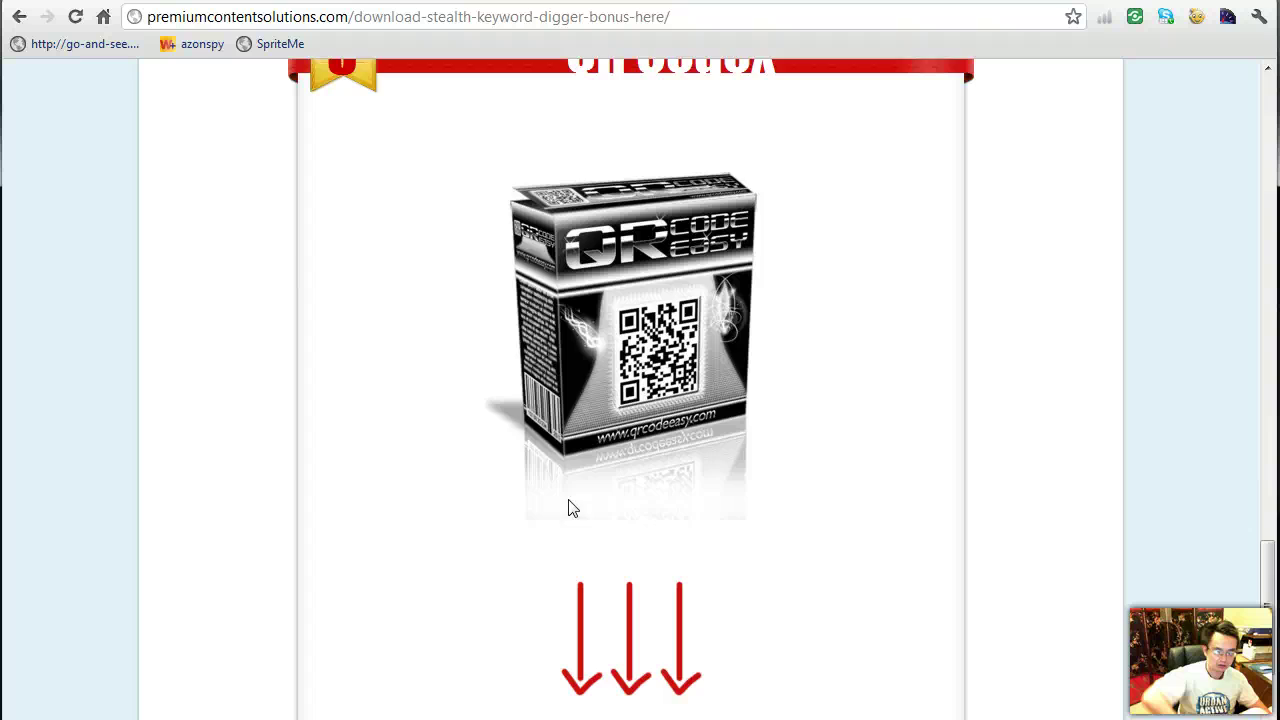
scroll(545, 512, "up", 15)
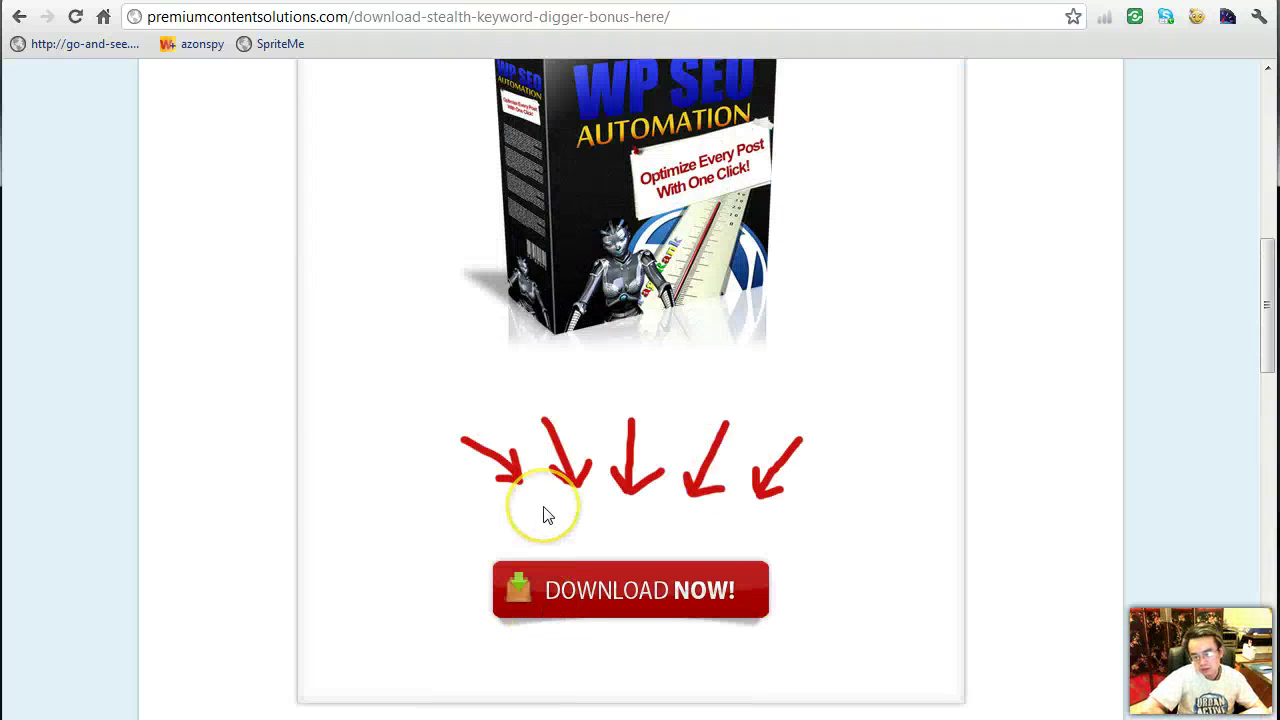
scroll(545, 514, "up", 2)
scroll(545, 514, "down", 6)
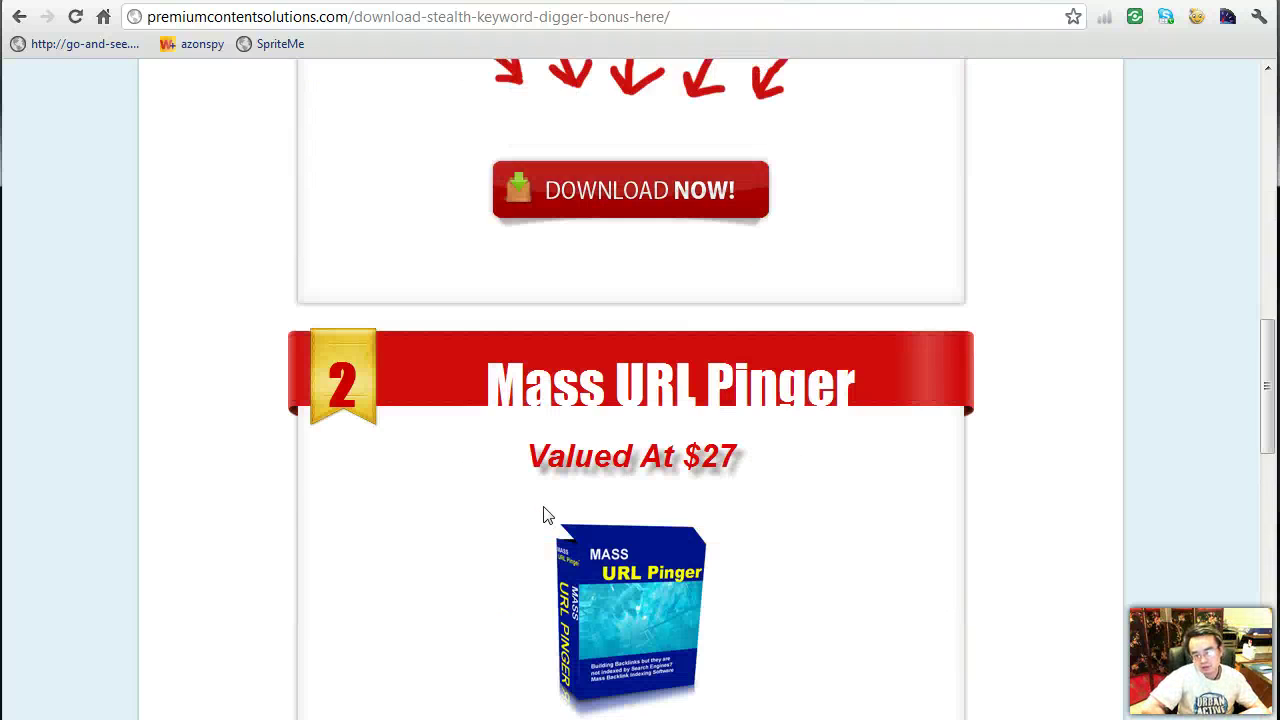
scroll(545, 514, "down", 2)
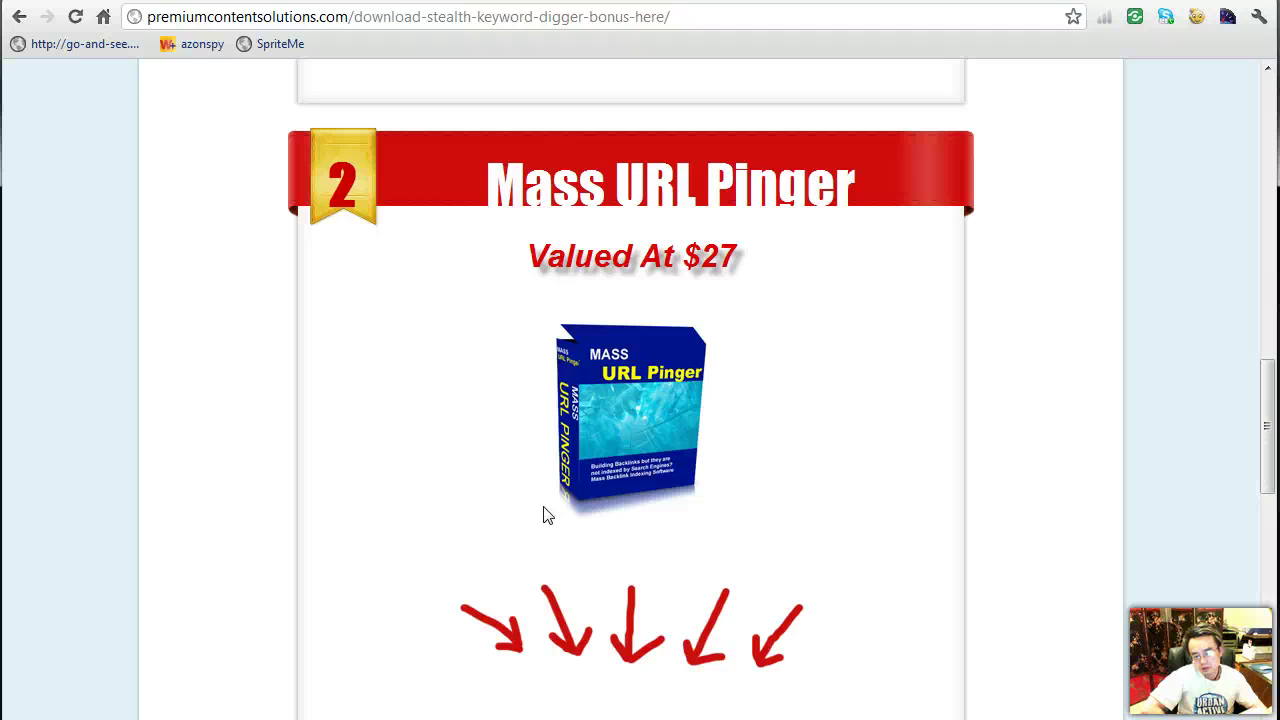
scroll(543, 514, "up", 11)
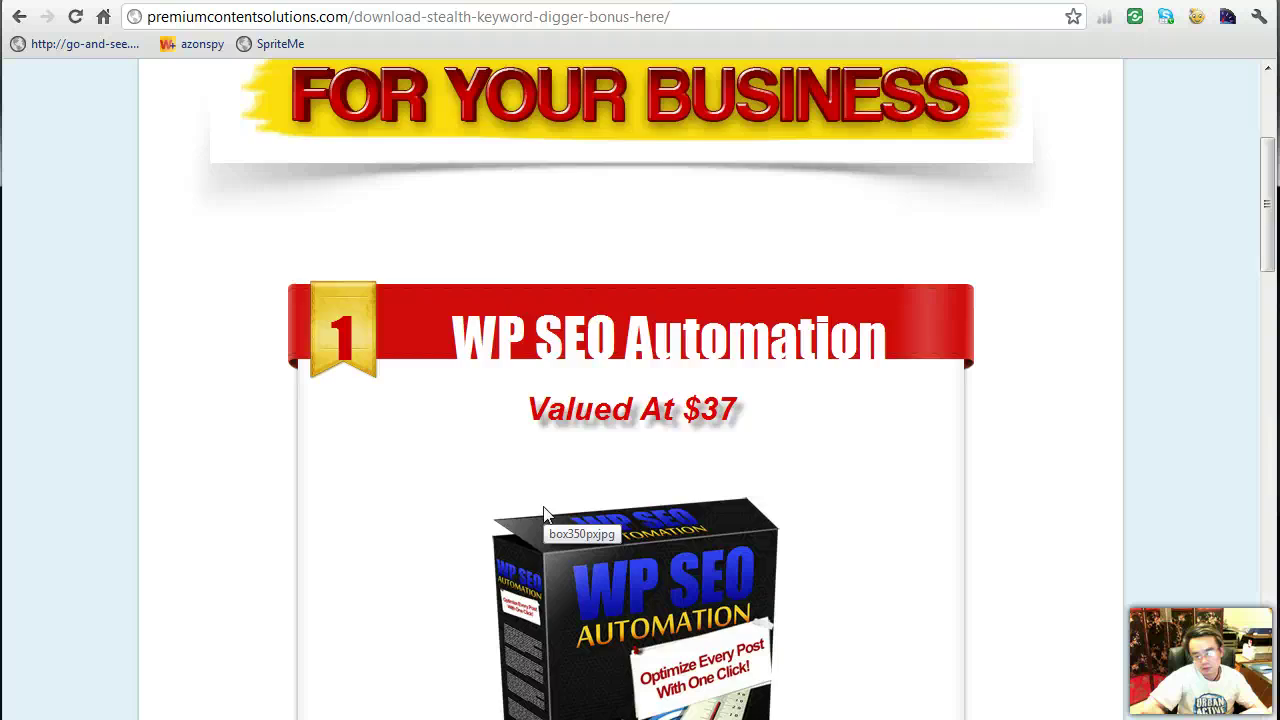
scroll(543, 514, "down", 20)
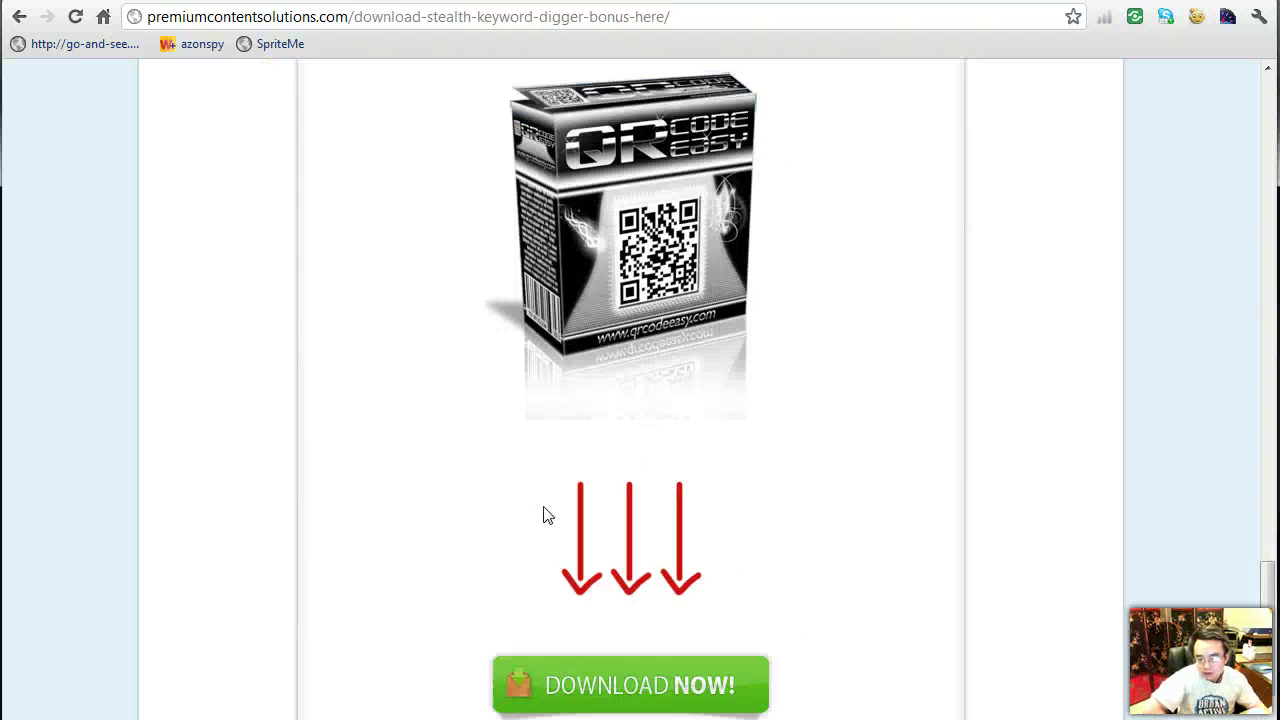
scroll(543, 514, "up", 18)
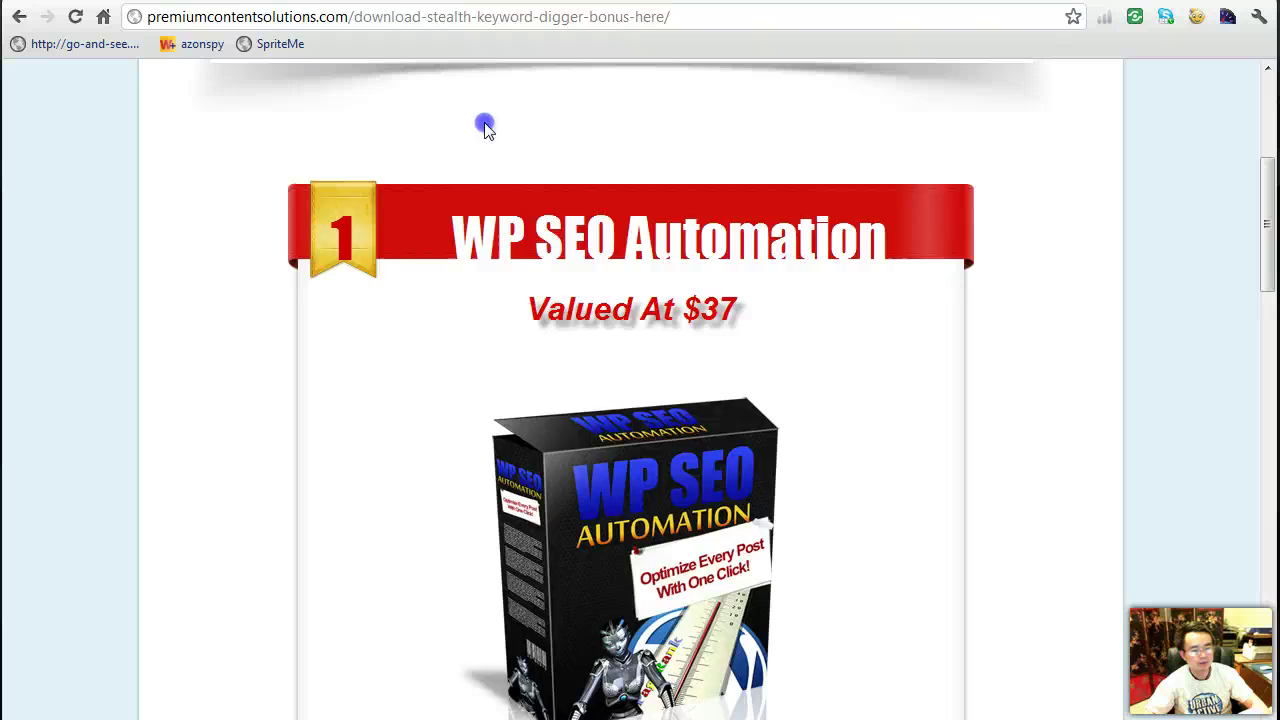
Switch to Stealth Keyword Digger to check the keyword filtering and reposition its window over the bonus page.
key("alt+Tab")
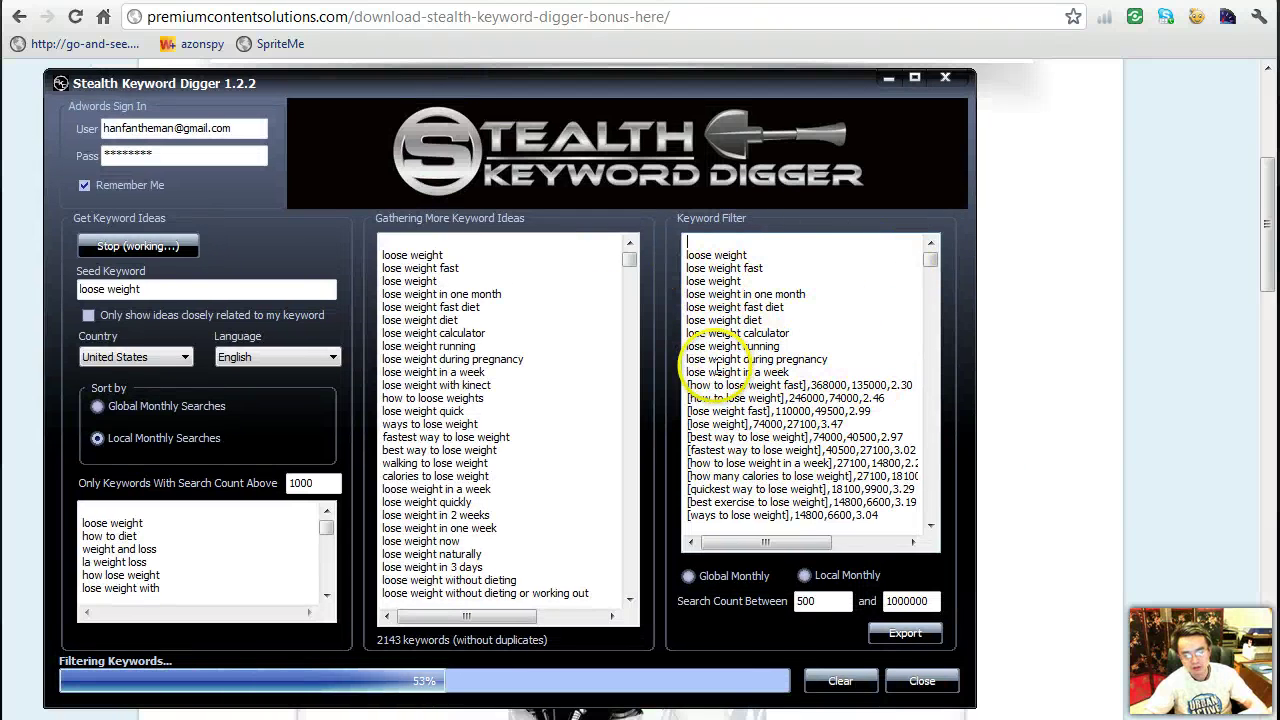
left_click_drag(662, 78, 746, 50)
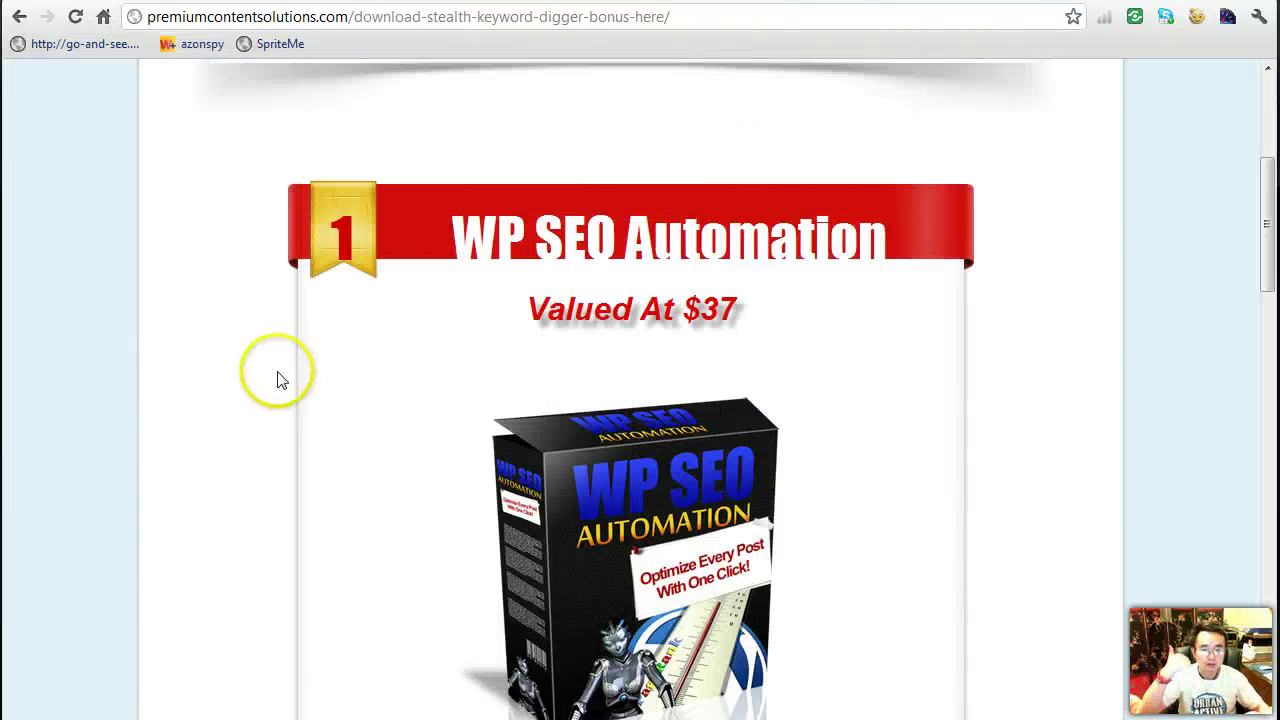
Switch to the Warrior Forum offer page and look over the Stealth Keyword Digger introduction and product description.
left_click(263, 2)
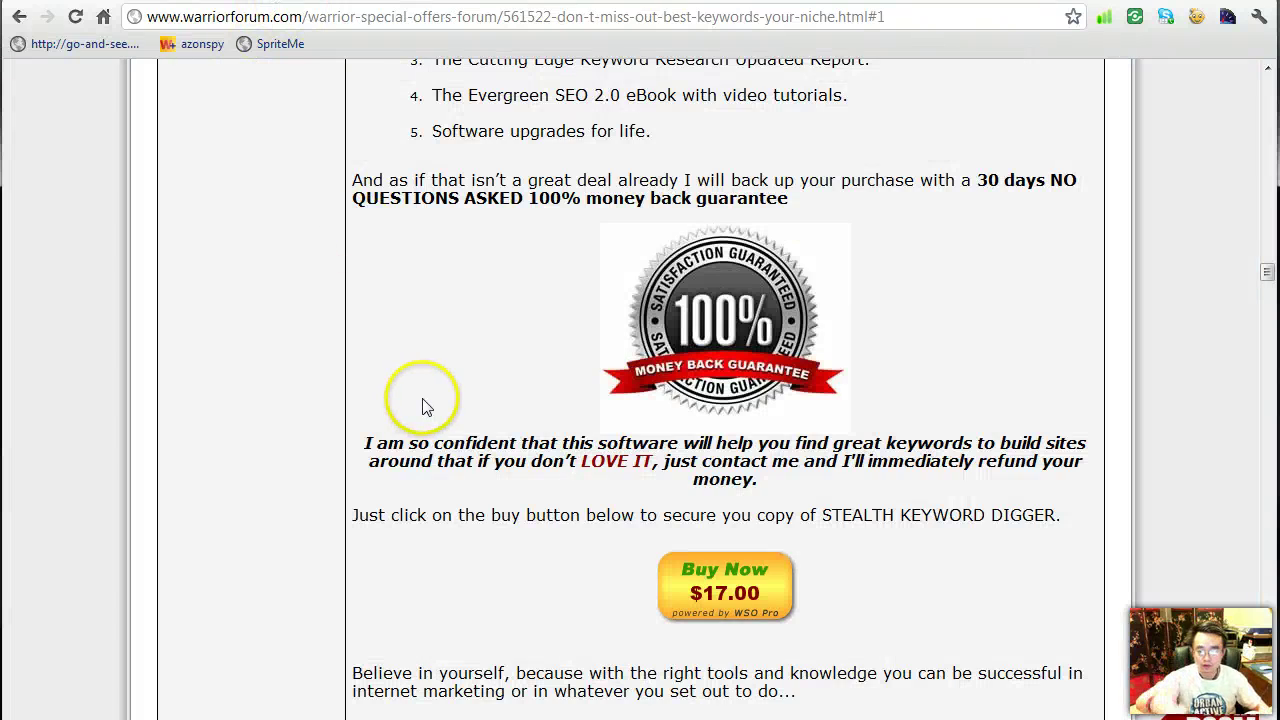
scroll(415, 408, "up", 15)
scroll(410, 406, "up", 15)
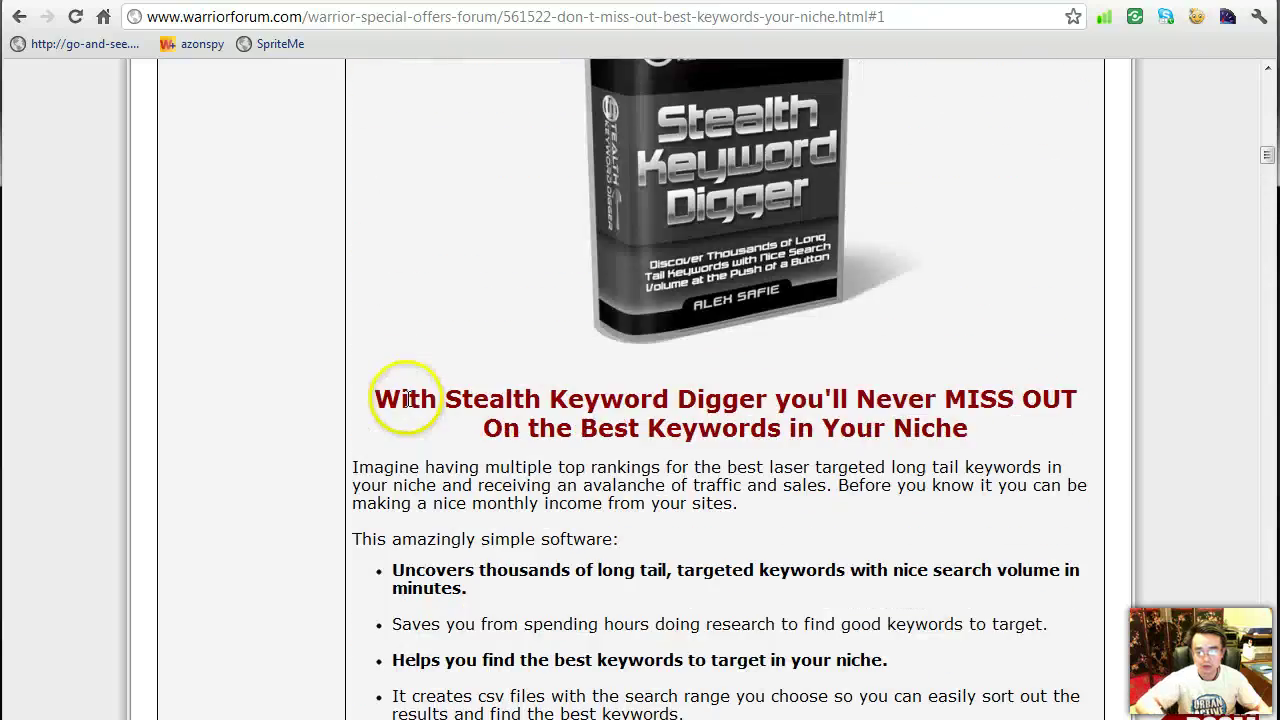
scroll(414, 409, "down", 5)
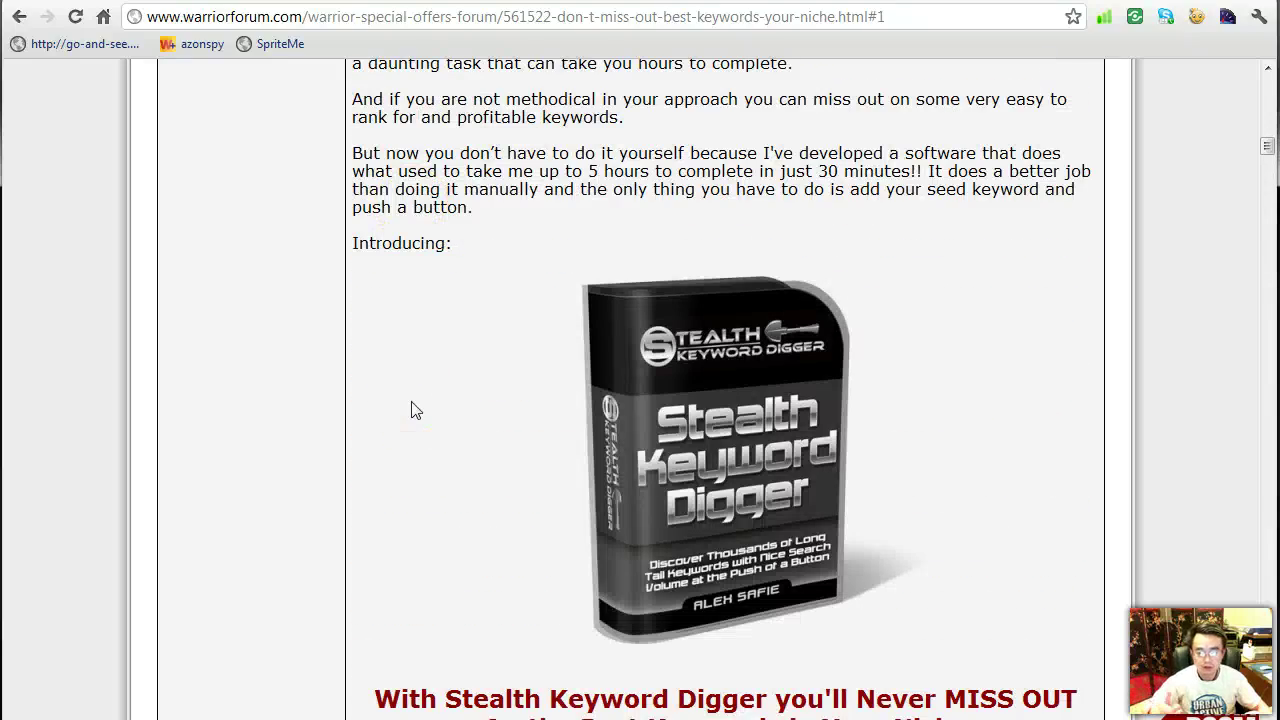
left_click(468, 444)
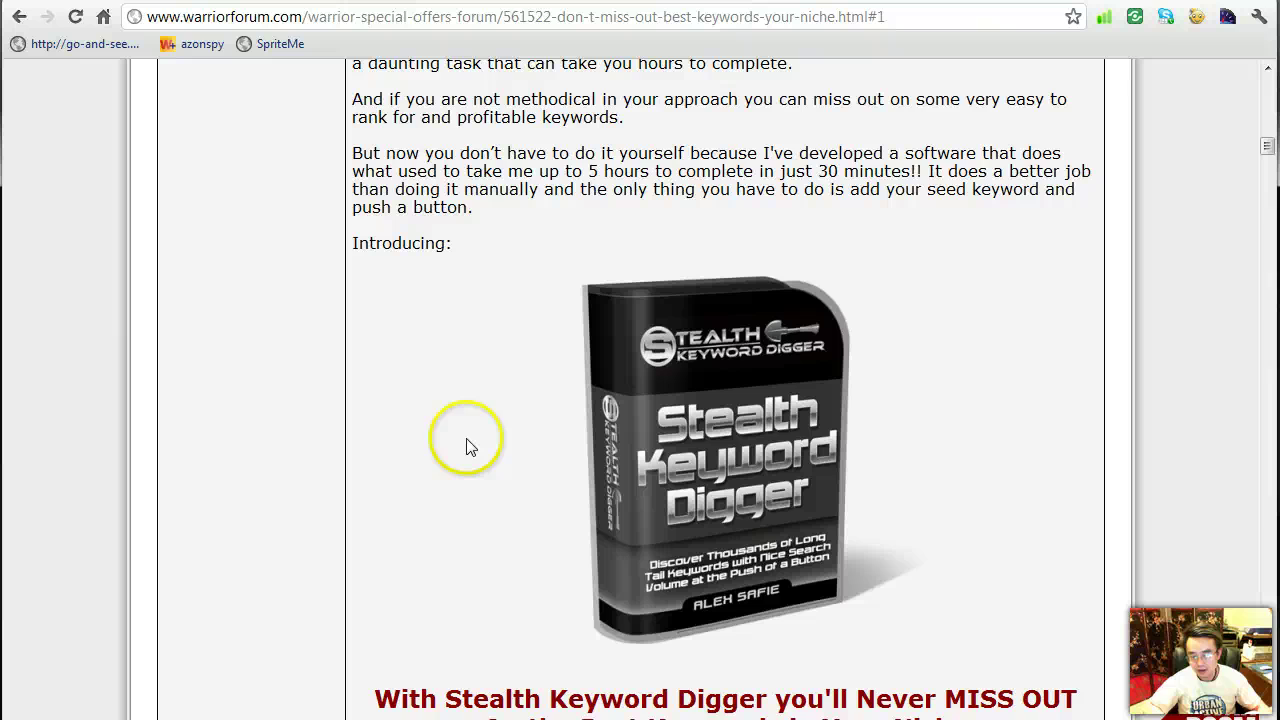
Bring the keyword tool window with the location and language options in front of the offer page.
key("alt+Tab")
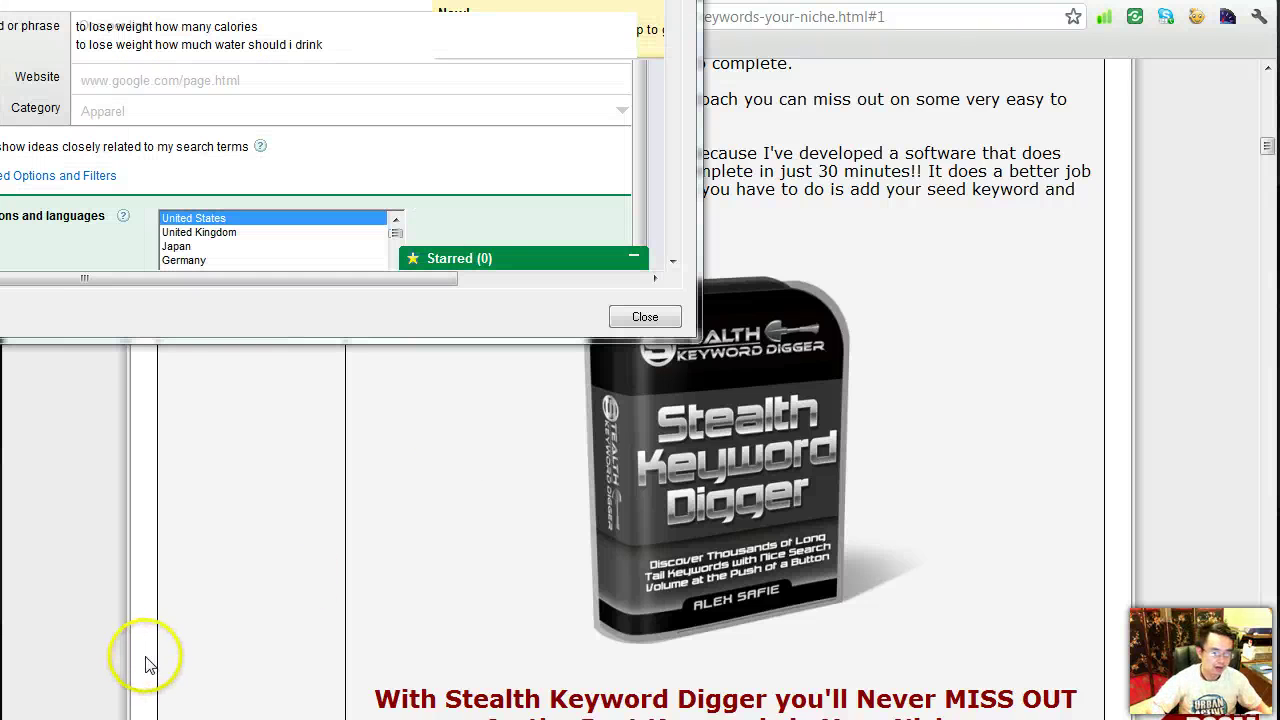